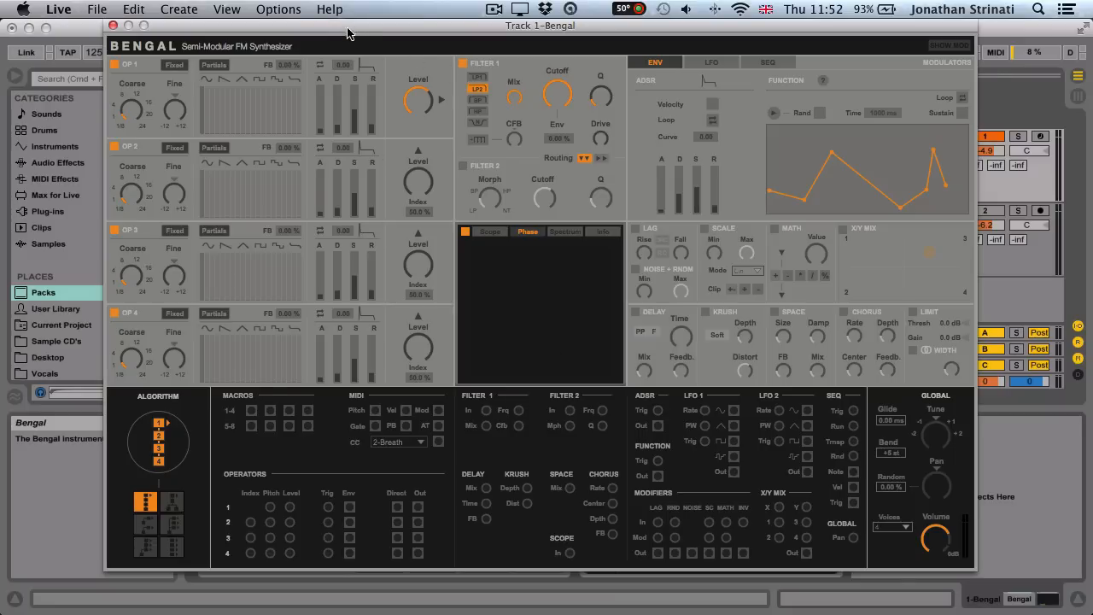
- Close the floating Bengal synth editor and open the Bengal device for editing in Max
drag(349, 30, 355, 30)
click(120, 27)
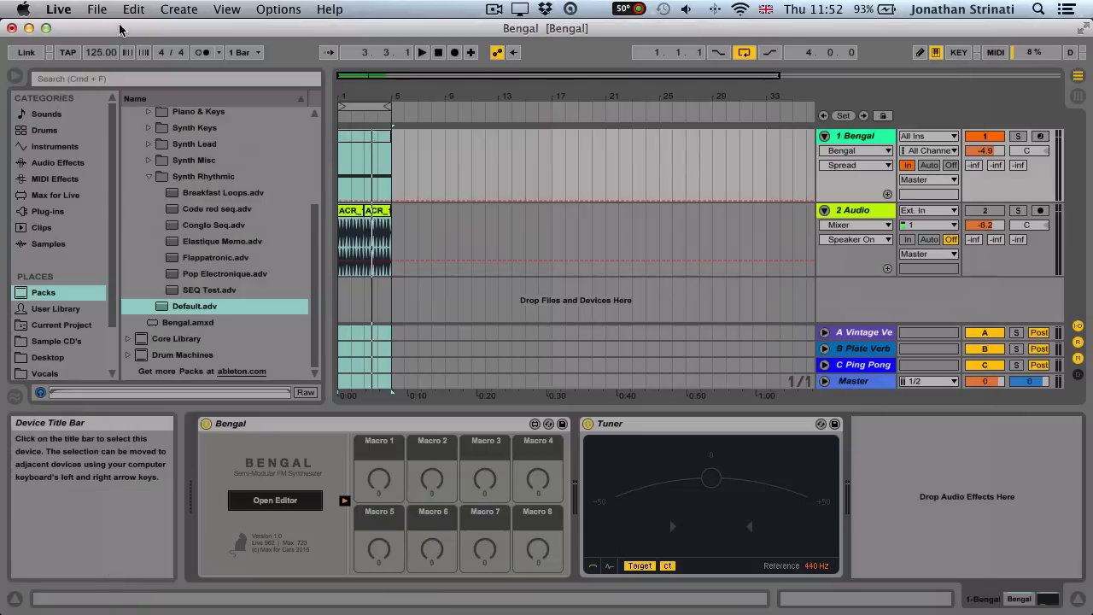
click(535, 428)
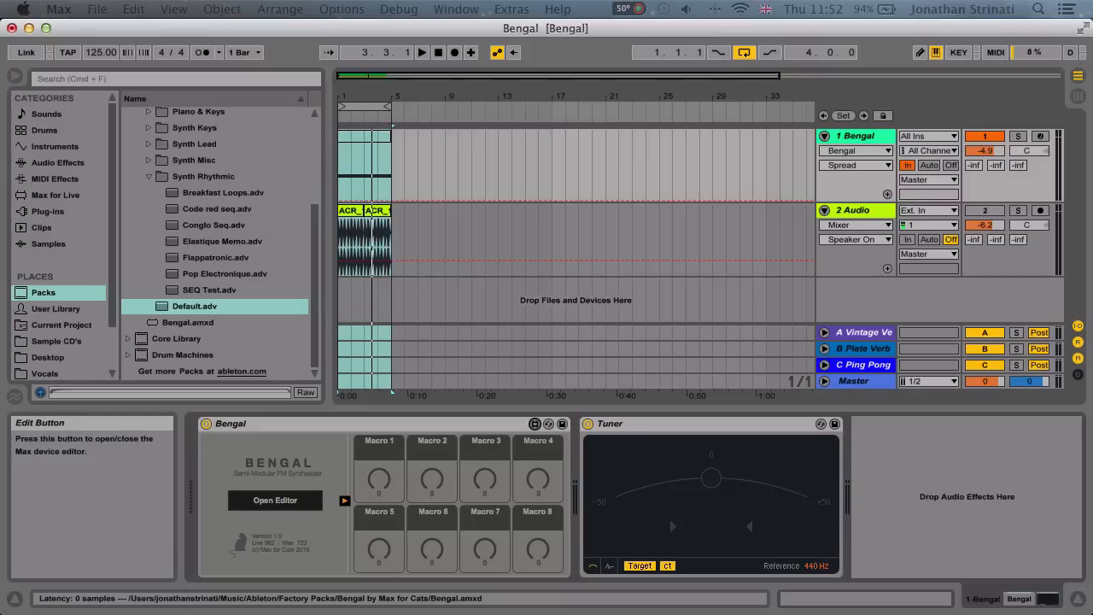
drag(979, 524, 333, 144)
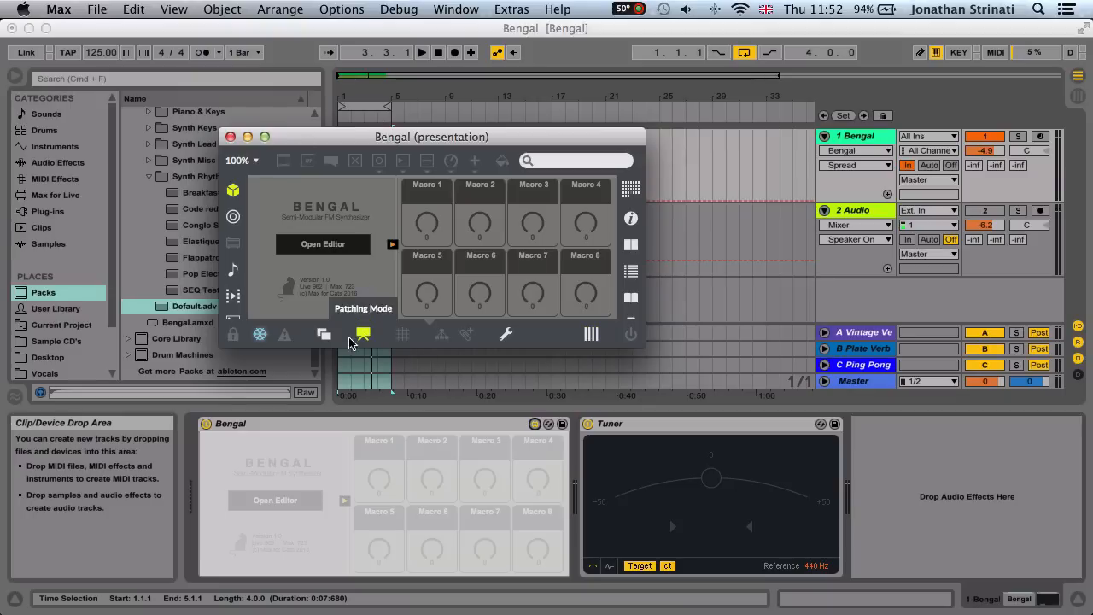
- Switch the Bengal device to patching mode, enlarge its window to view the underlying patch, and close it
click(362, 334)
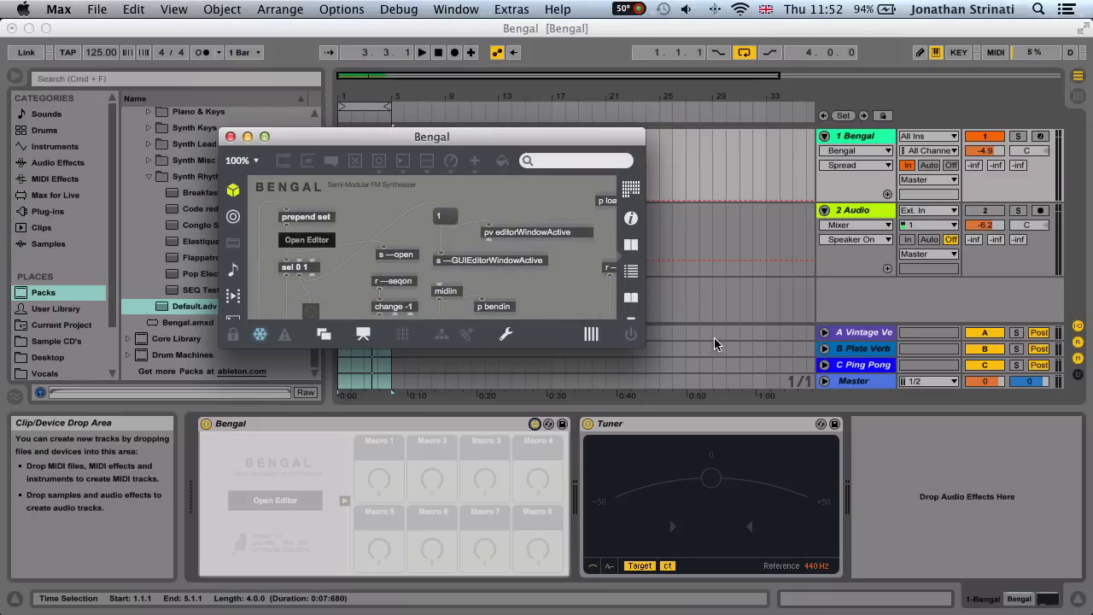
drag(639, 346, 949, 540)
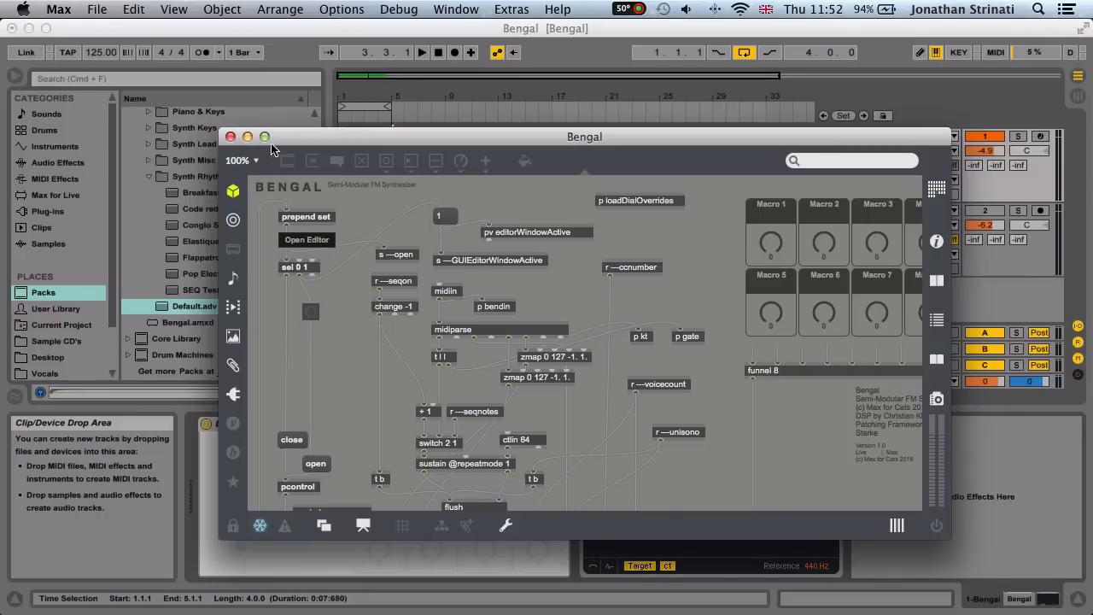
click(230, 141)
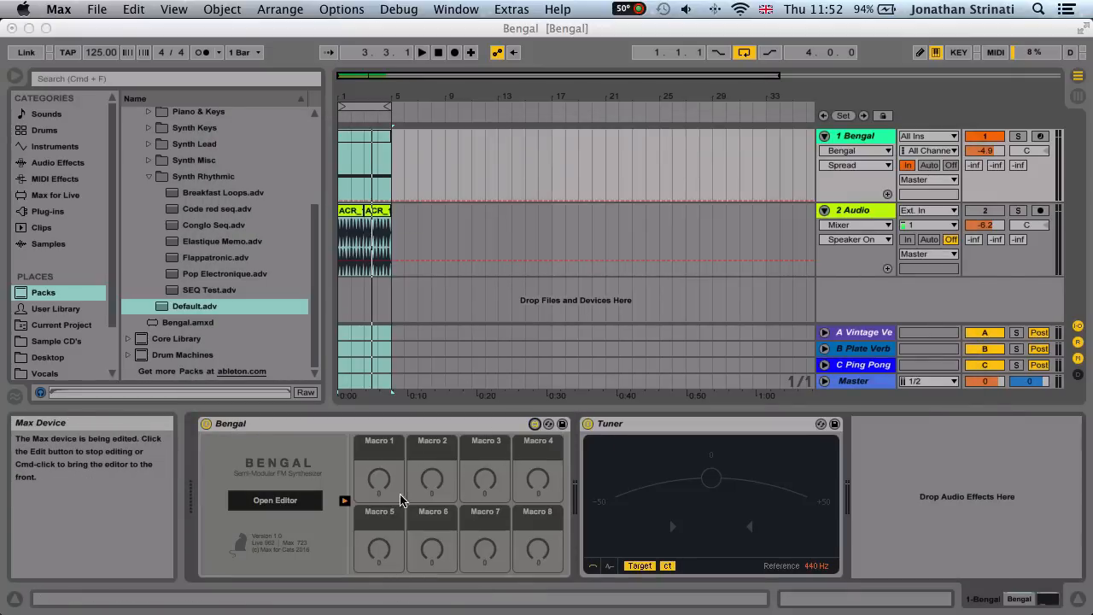
- Reopen the Bengal synth editor and move it aside to uncover the browser's preset list
click(275, 500)
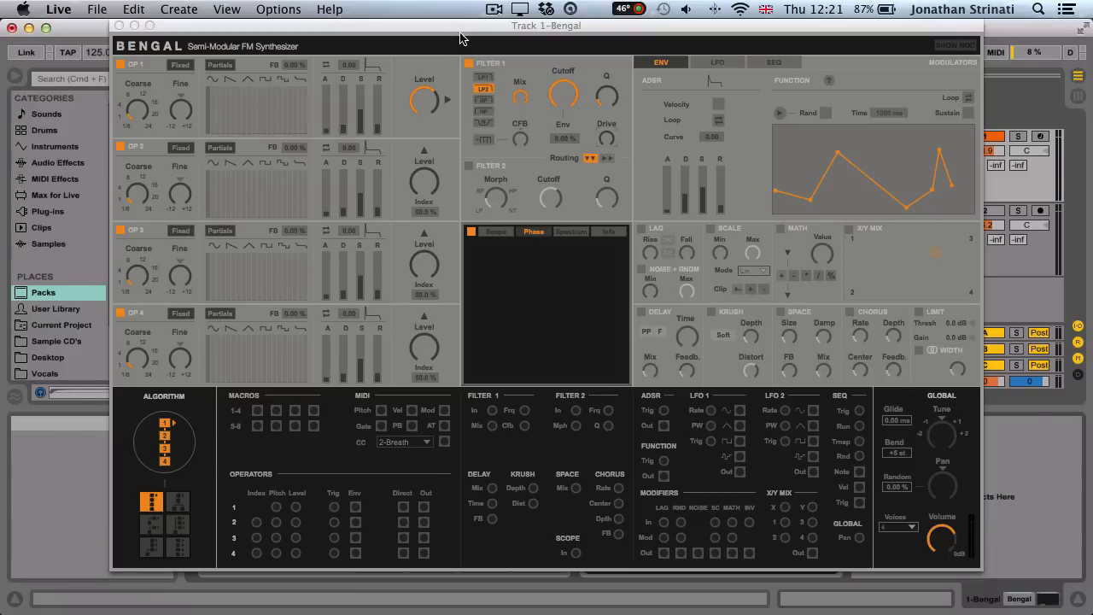
drag(400, 27, 699, 28)
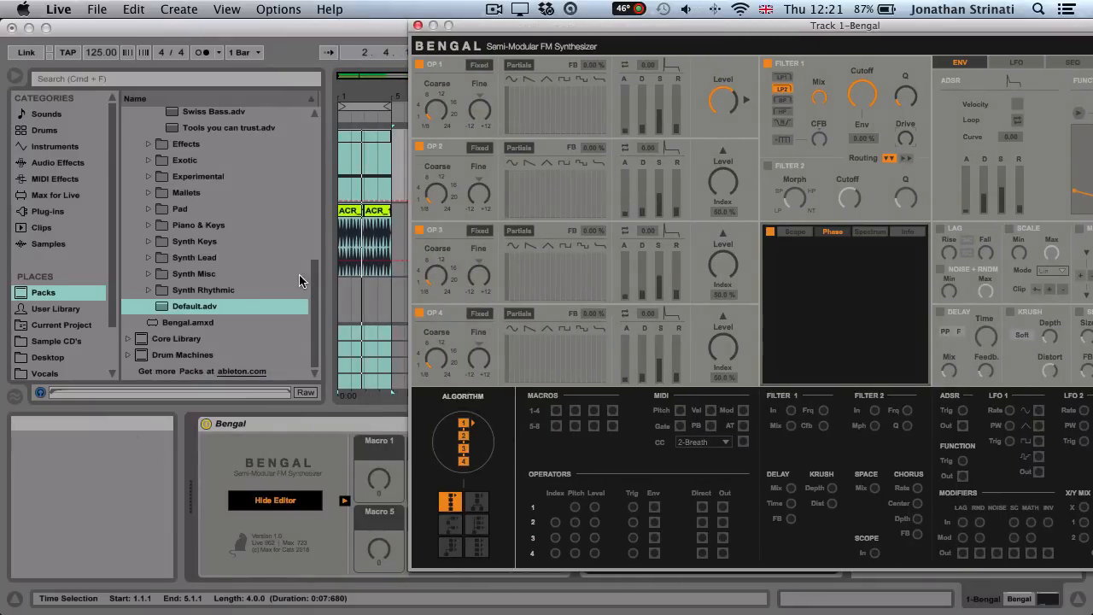
scroll(255, 287, up, 10)
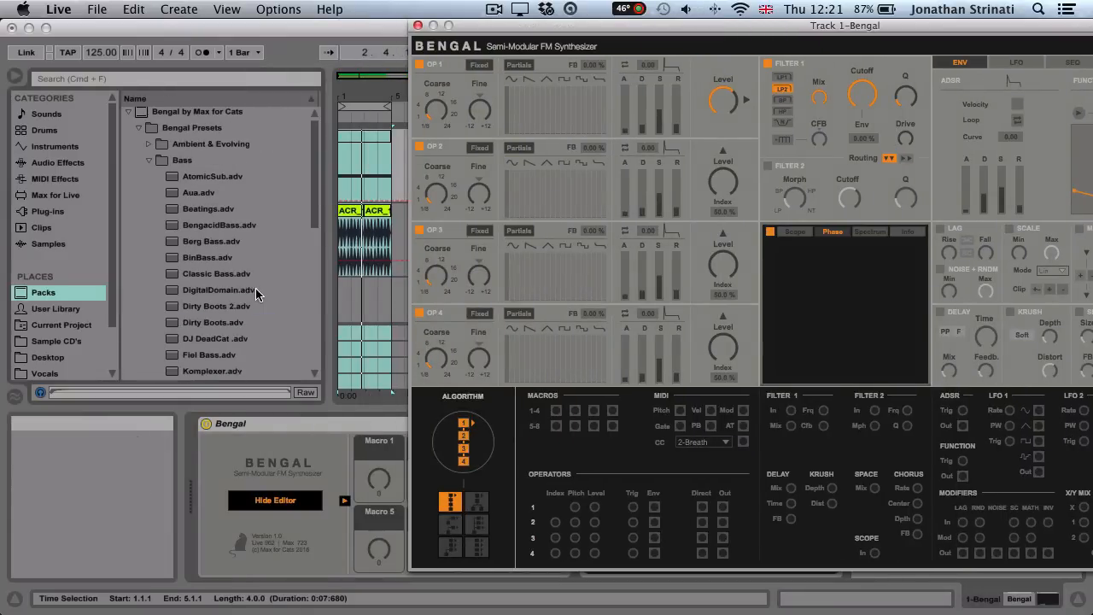
- Expand Bengal.amxd in the Max for Live category and look through its full list of presets
click(50, 197)
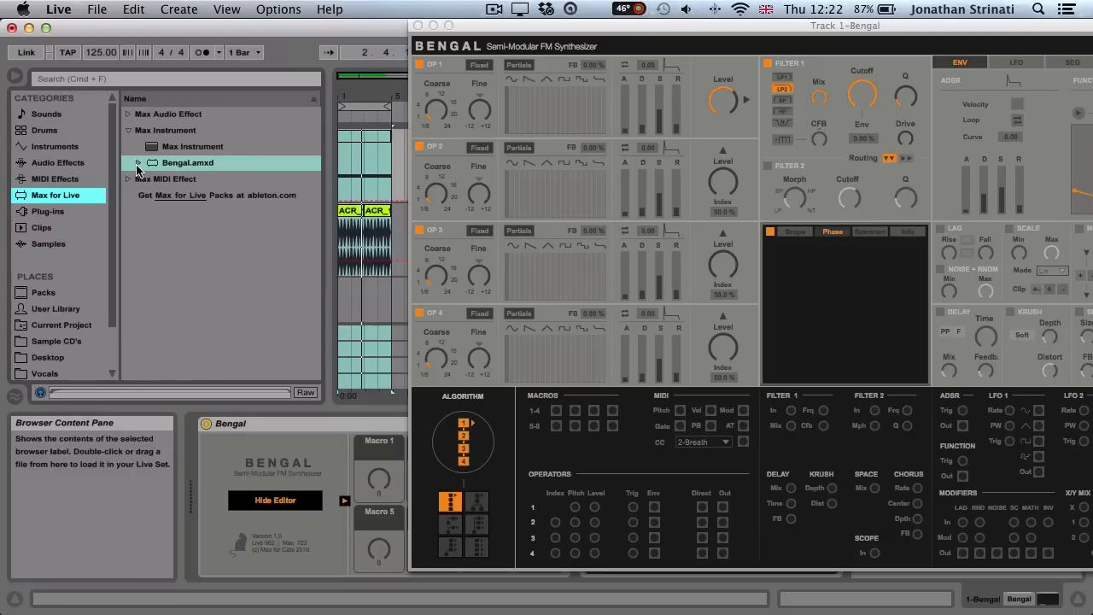
click(138, 163)
scroll(231, 305, down, 15)
scroll(230, 306, up, 20)
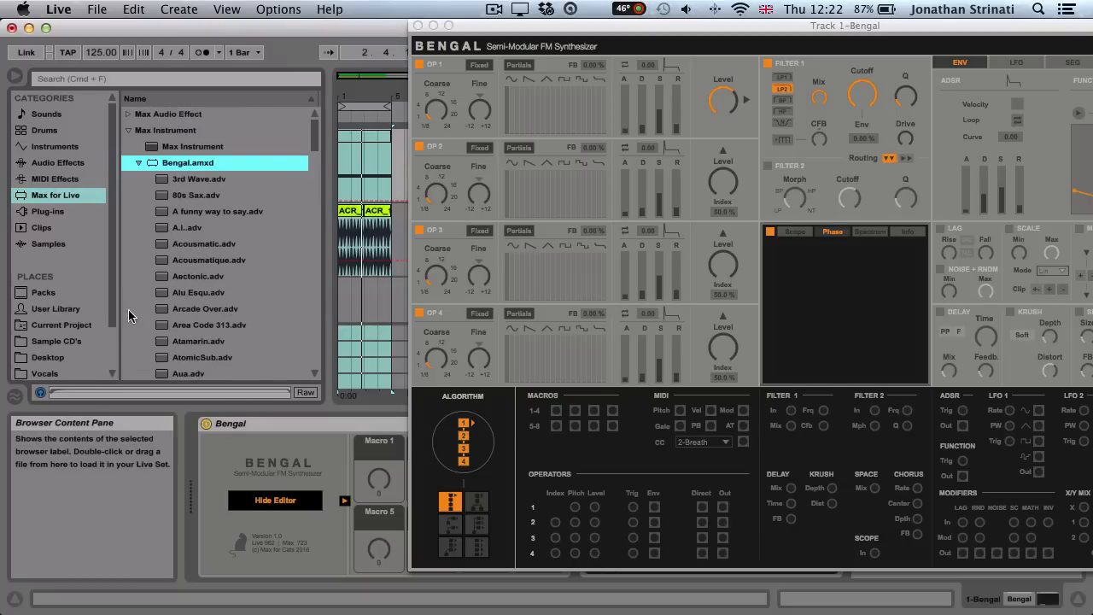
- Load the BengacidBass preset and then the DigitalDomain preset from the Bass folder of the Bengal pack
click(24, 292)
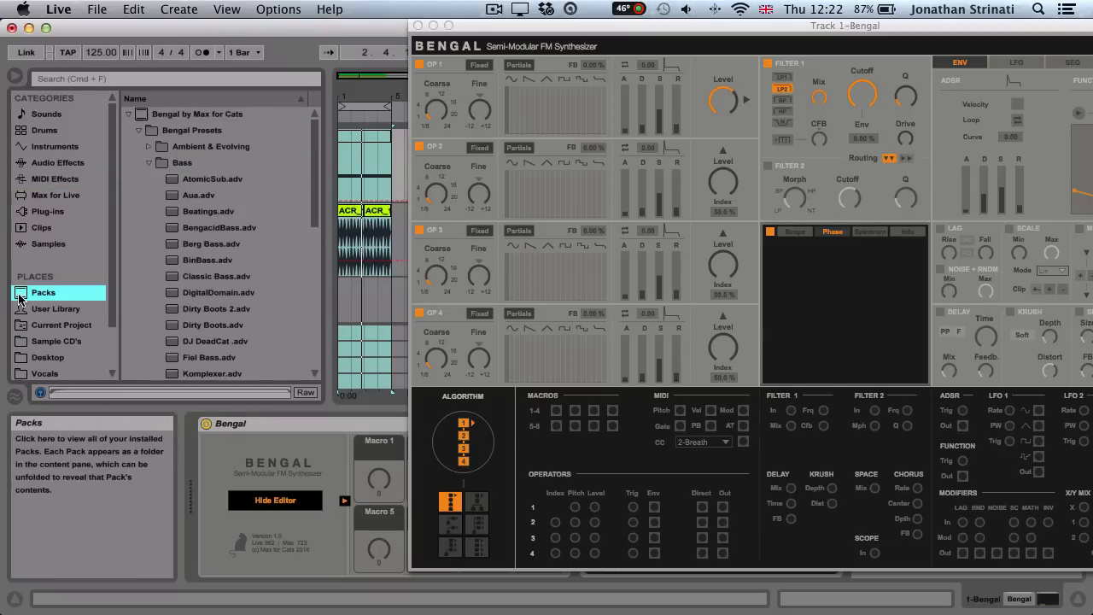
click(149, 162)
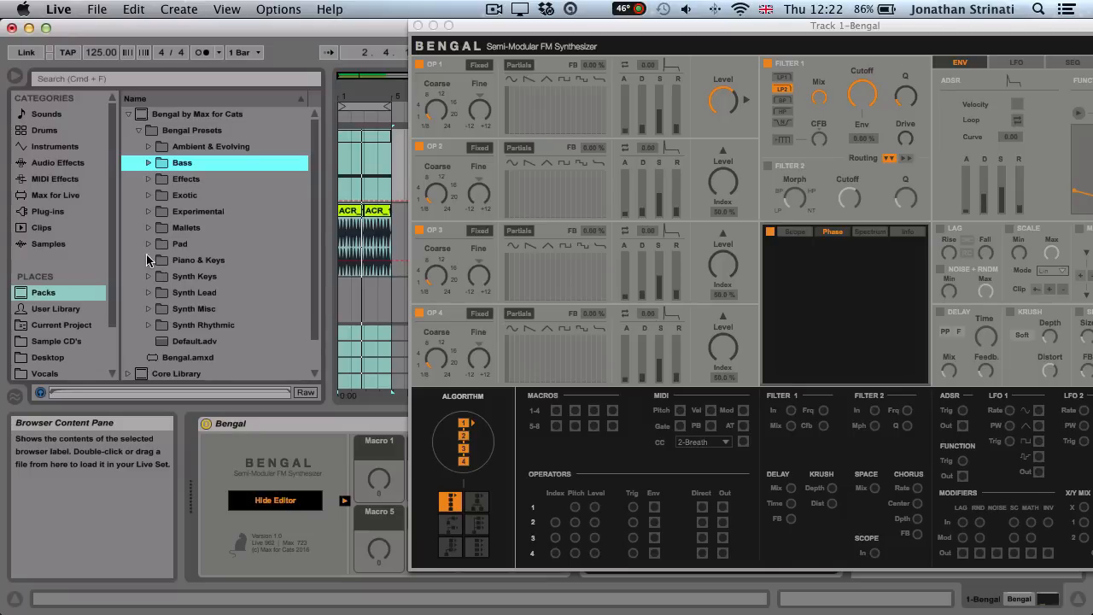
click(148, 162)
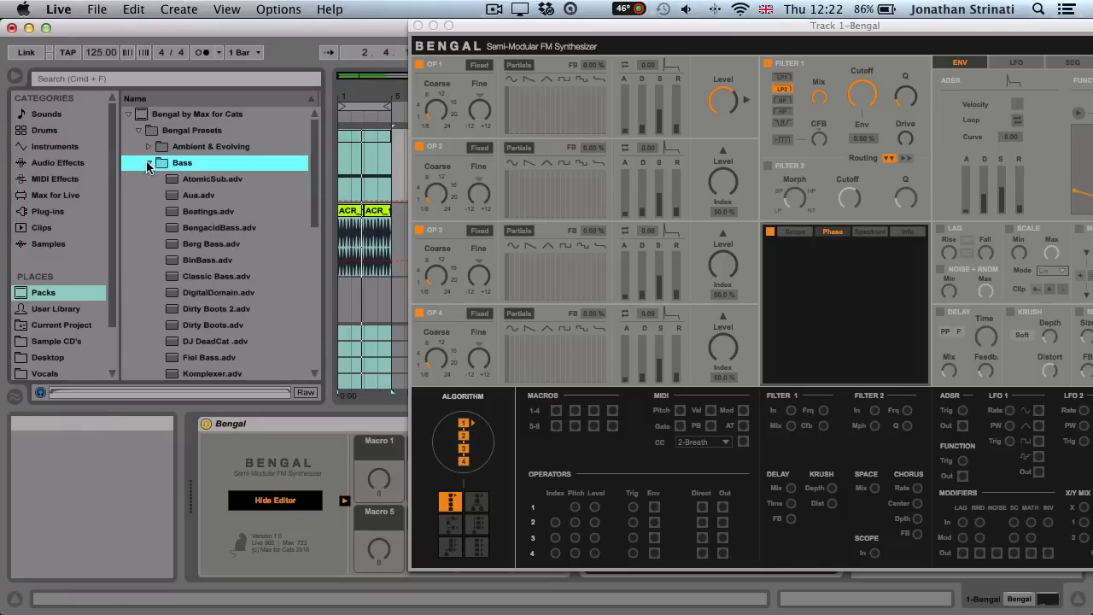
double_click(220, 229)
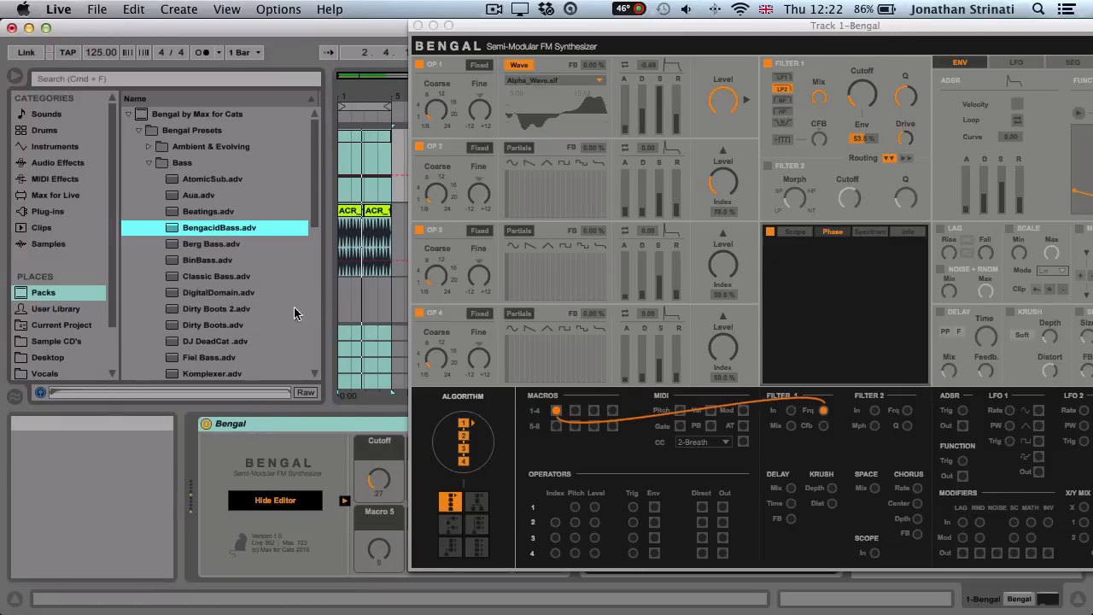
click(207, 291)
double_click(207, 291)
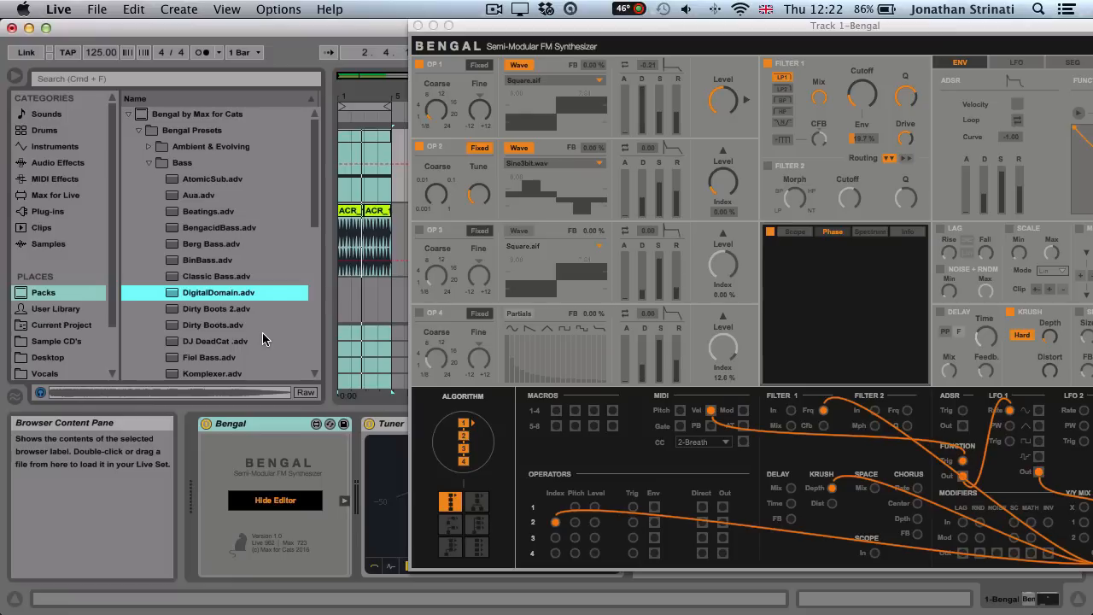
- Load the Simple FM Bell preset from the Mallets folder
scroll(262, 332, down, 5)
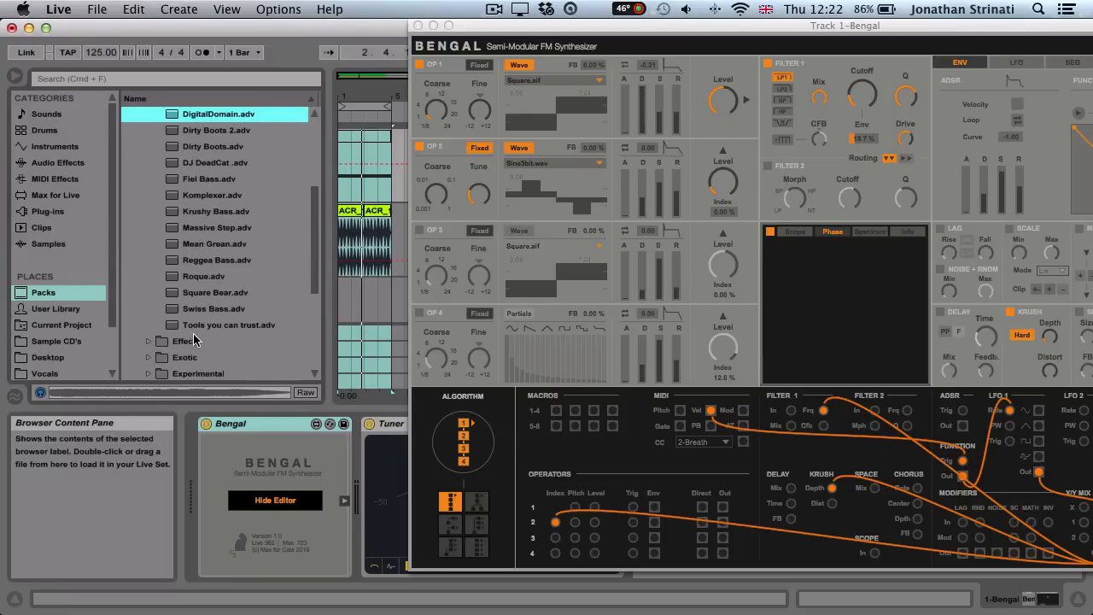
scroll(195, 333, down, 3)
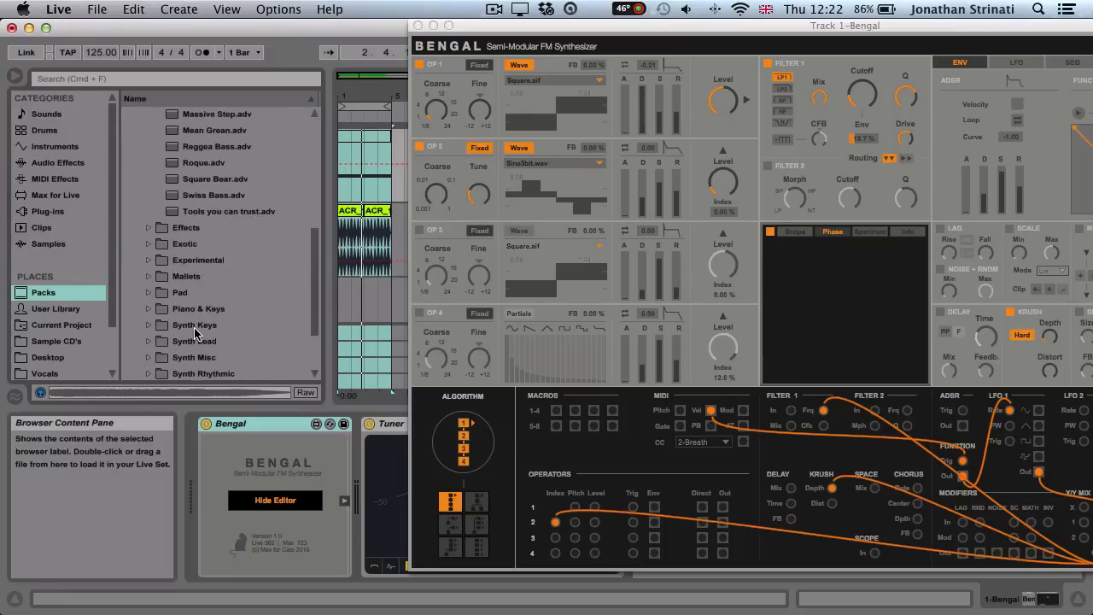
click(184, 276)
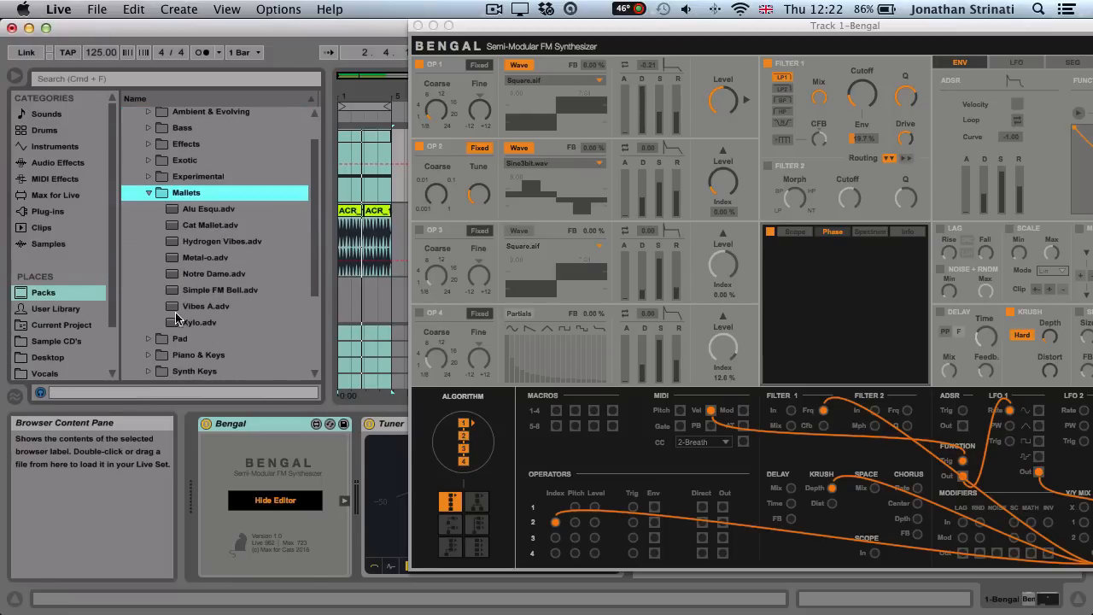
double_click(195, 291)
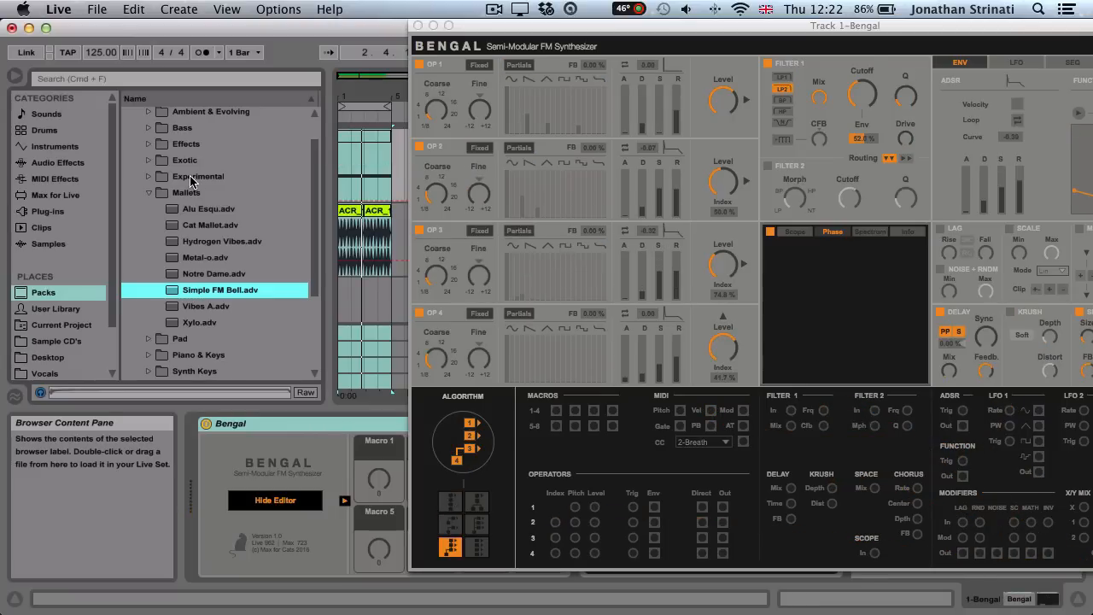
- Load the Comic Sans preset from the Effects folder, followed by FPiano from the Piano & Keys folder
click(175, 143)
click(182, 177)
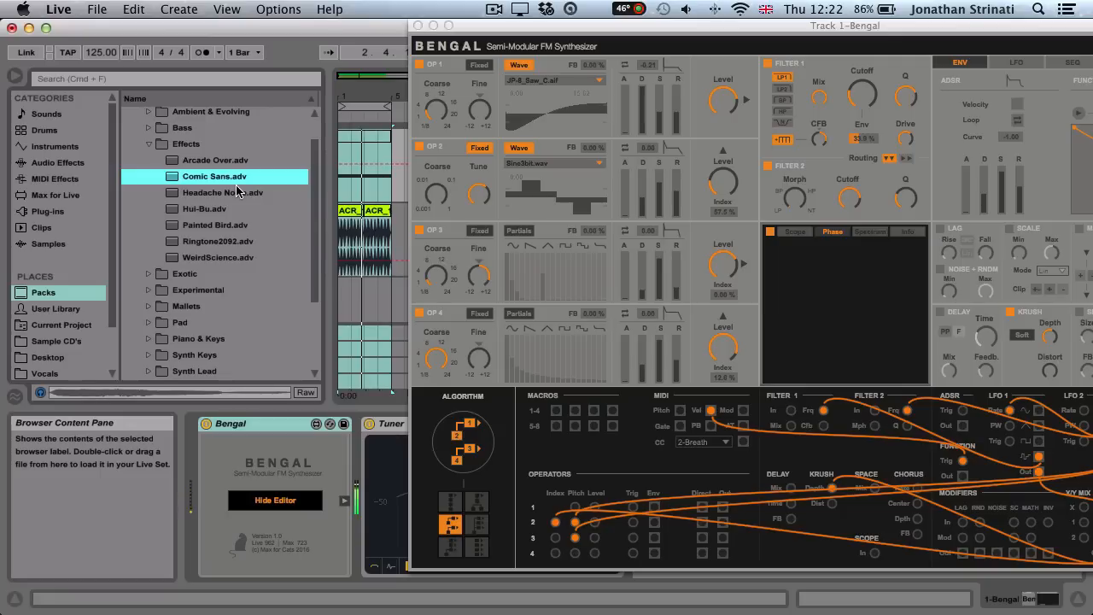
scroll(196, 275, down, 1)
click(197, 290)
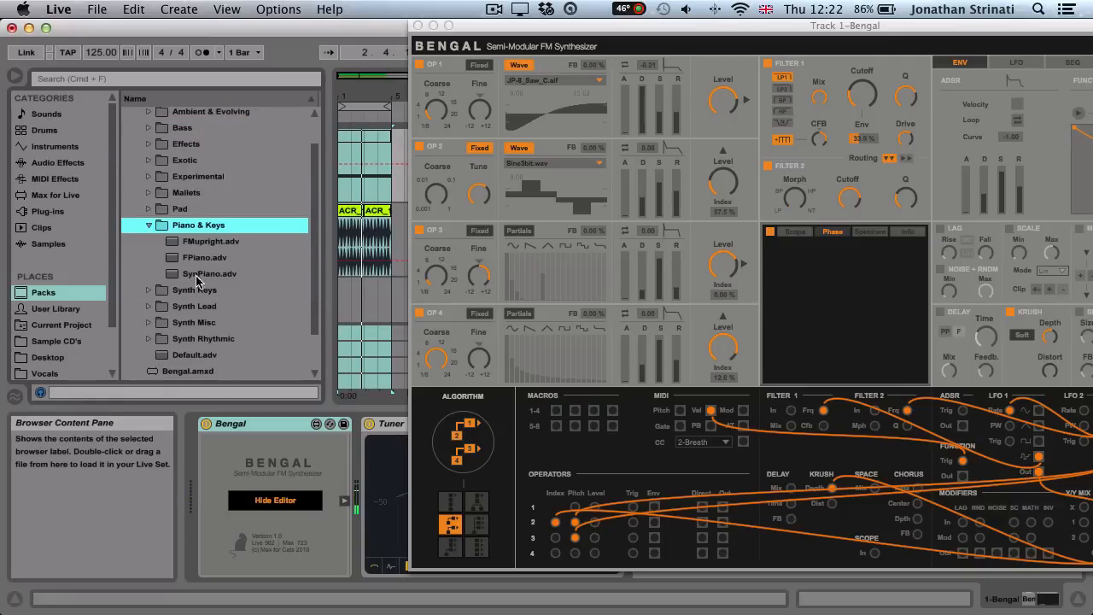
double_click(200, 260)
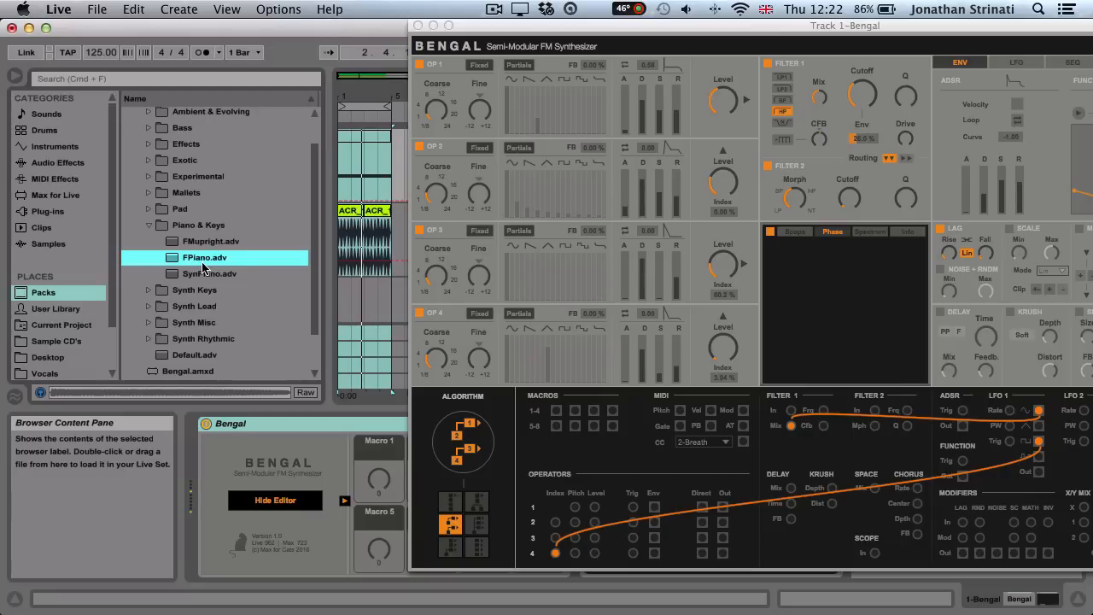
- Load the Pop Electronique preset from the Synth Rhythmic folder
scroll(199, 292, down, 1)
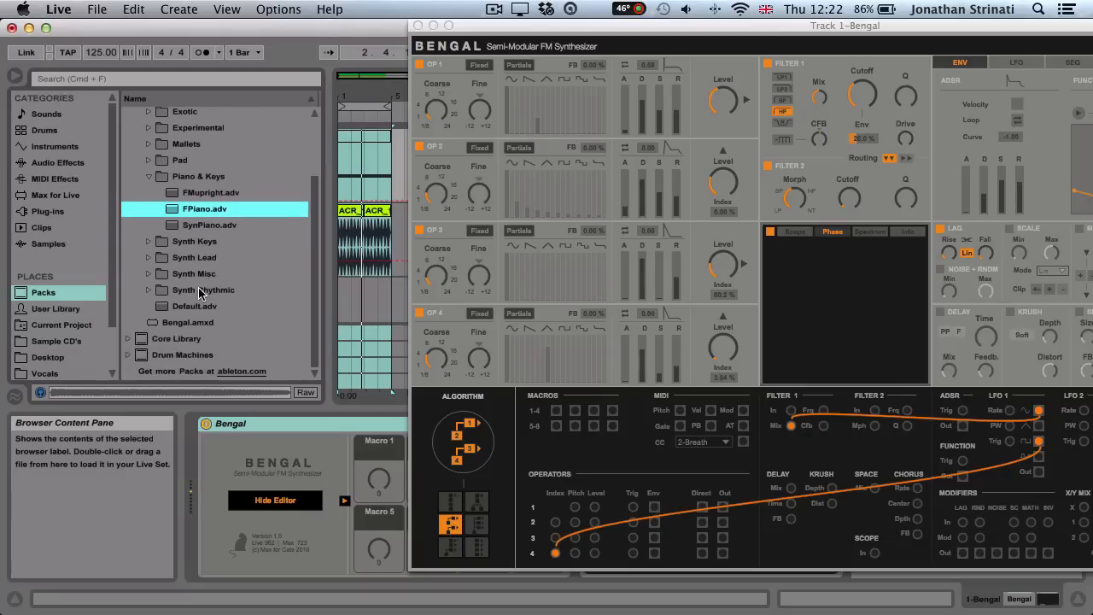
click(152, 293)
scroll(235, 311, down, 1)
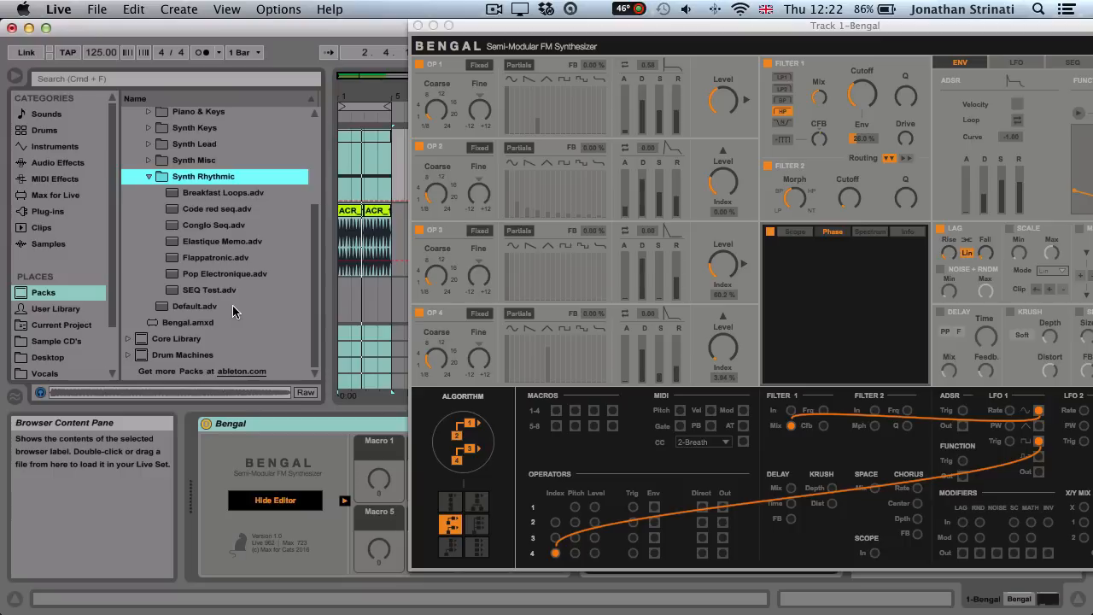
click(185, 274)
double_click(184, 274)
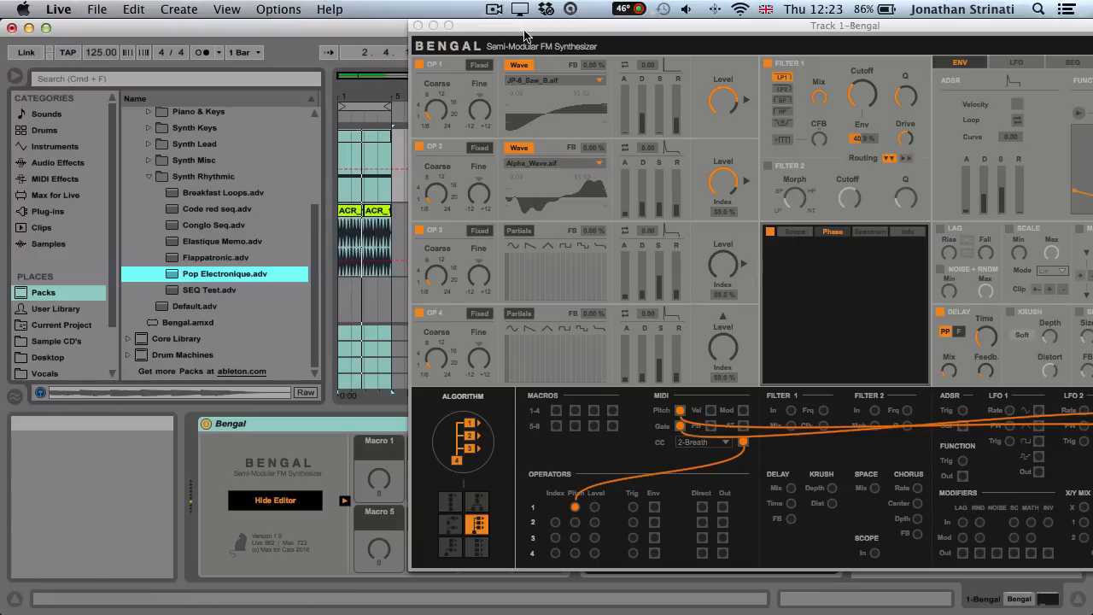
- Audition the Benga-lish, Diffus and Foggy Night presets from the Ambient & Evolving folder, leaving Foggy Night loaded
drag(555, 23, 279, 6)
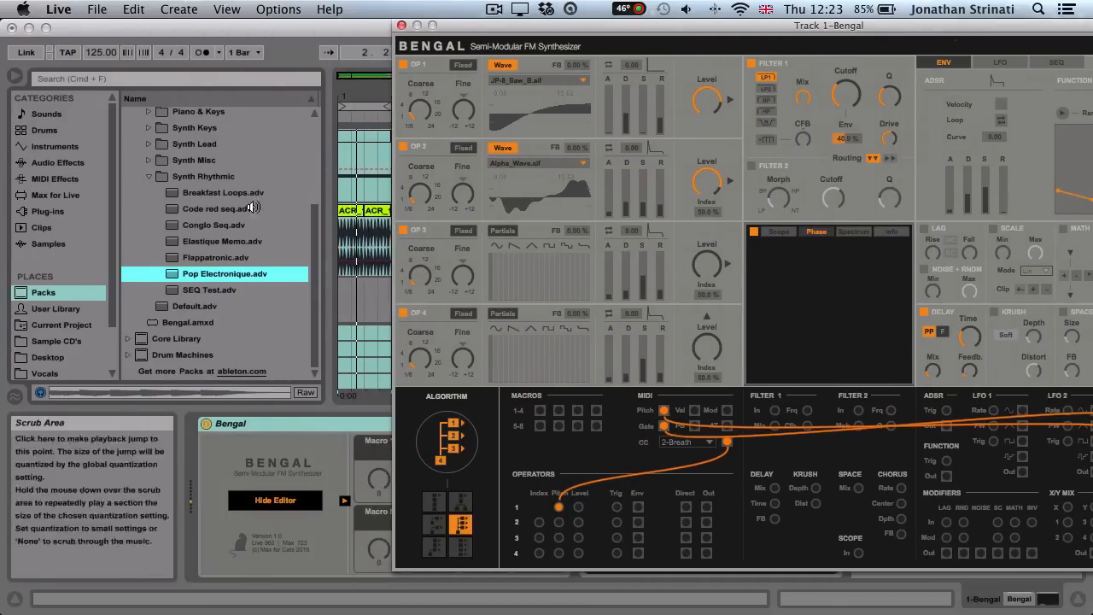
scroll(244, 230, up, 5)
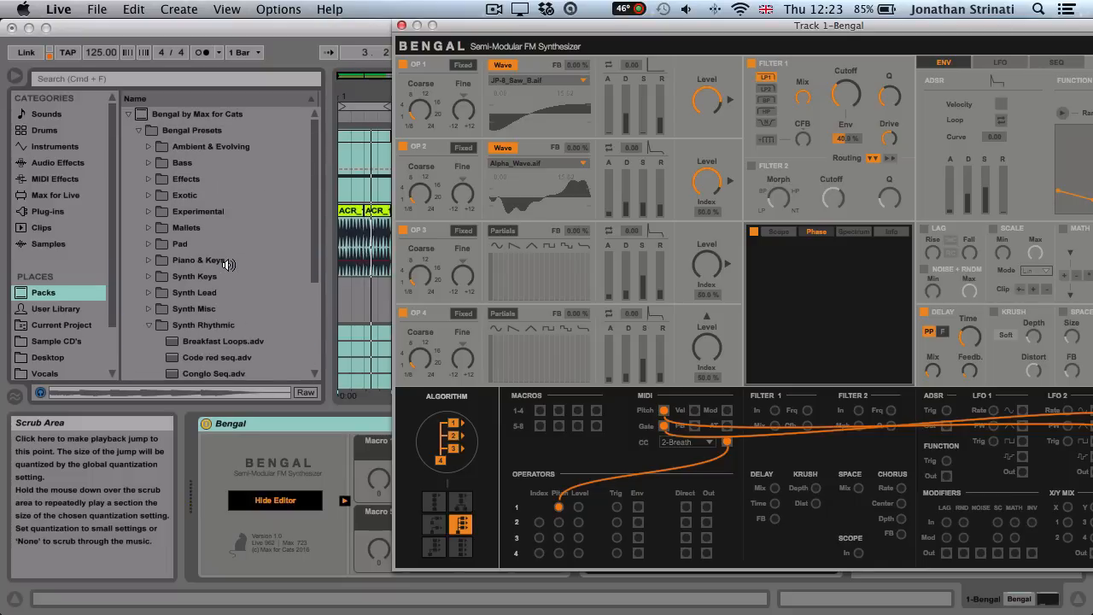
double_click(205, 146)
click(193, 179)
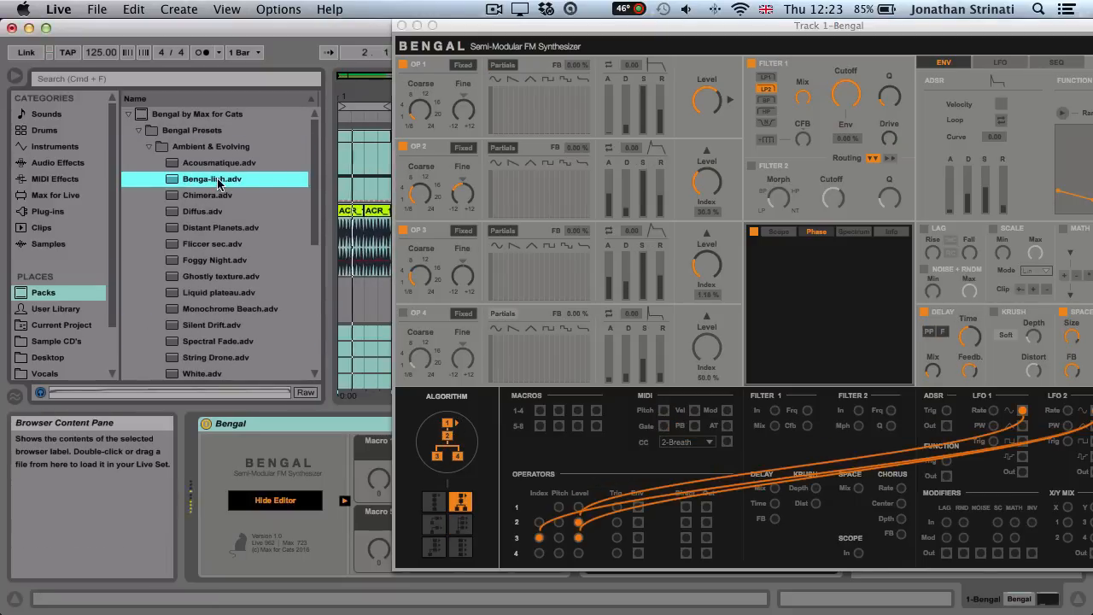
click(216, 212)
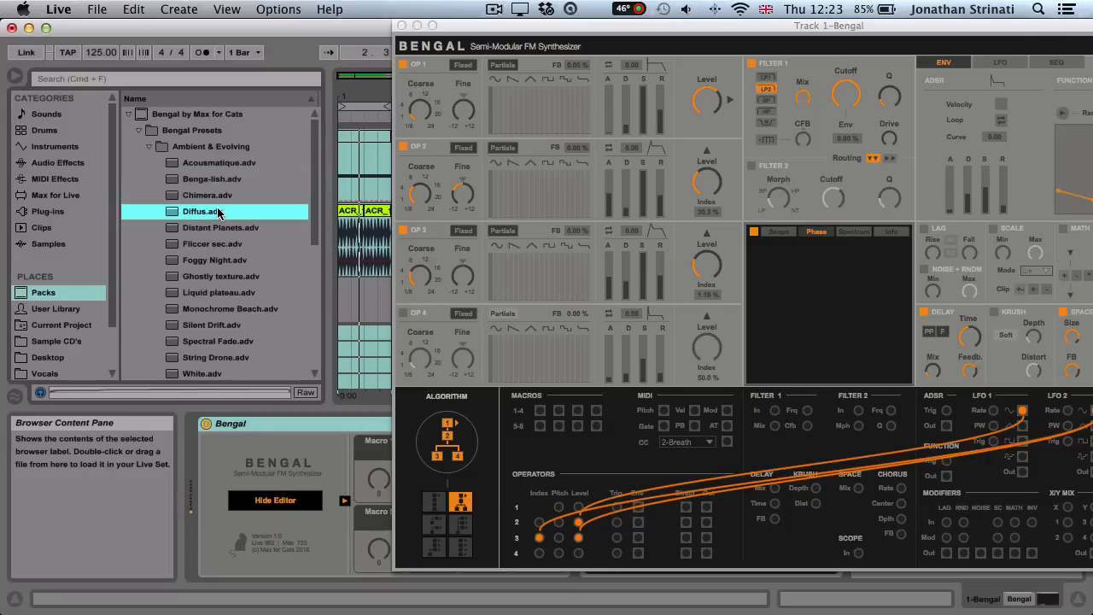
click(216, 261)
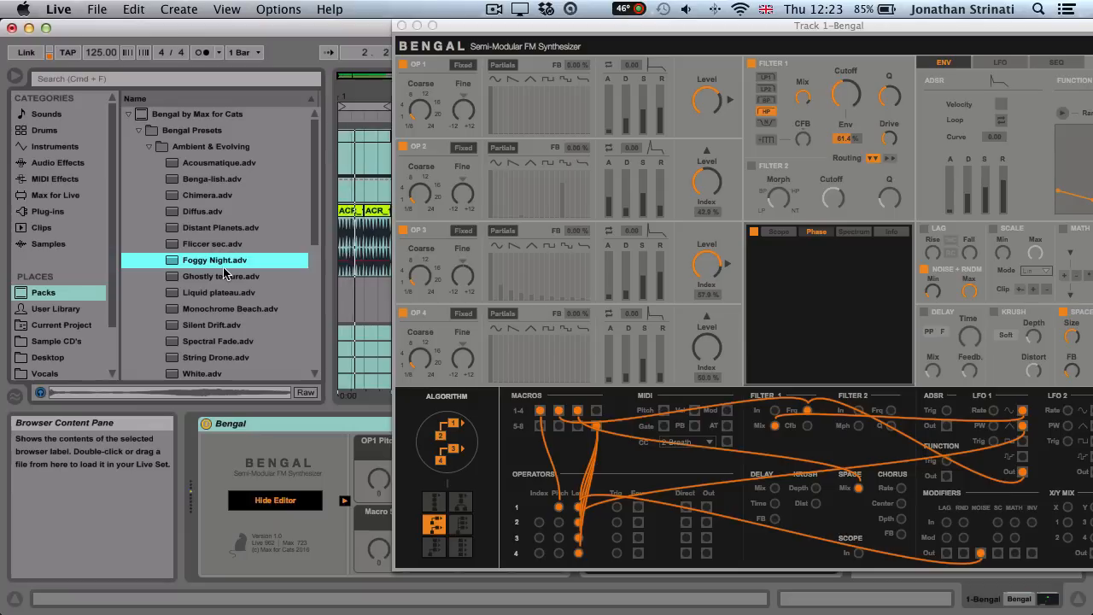
- Collapse the Ambient & Evolving and Bengal Presets folders, and reposition the synth editor beside the browser
click(147, 146)
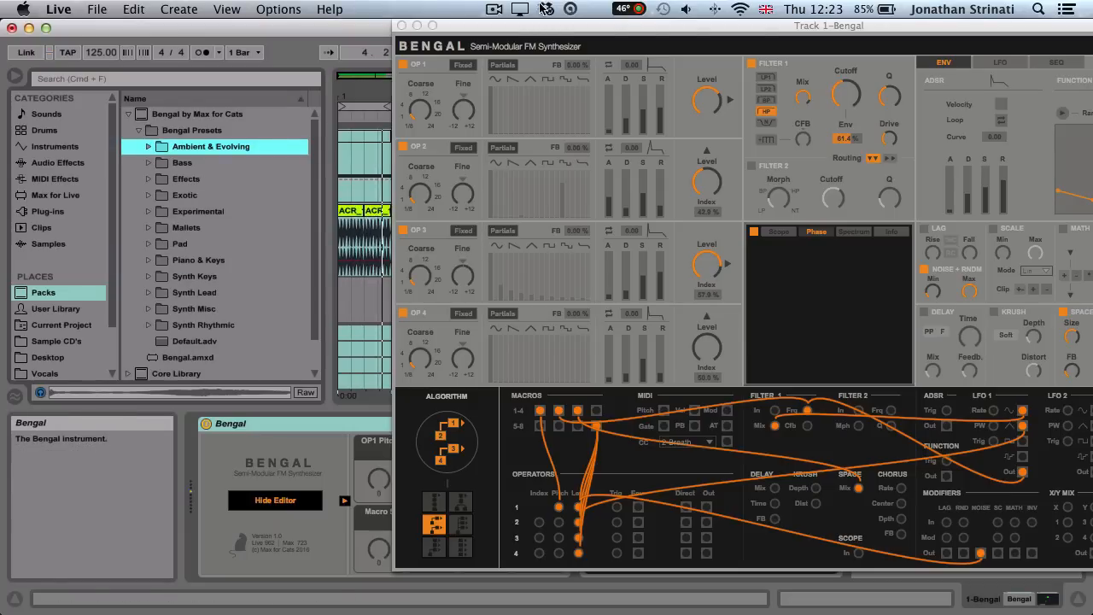
click(540, 30)
drag(540, 30, 329, 31)
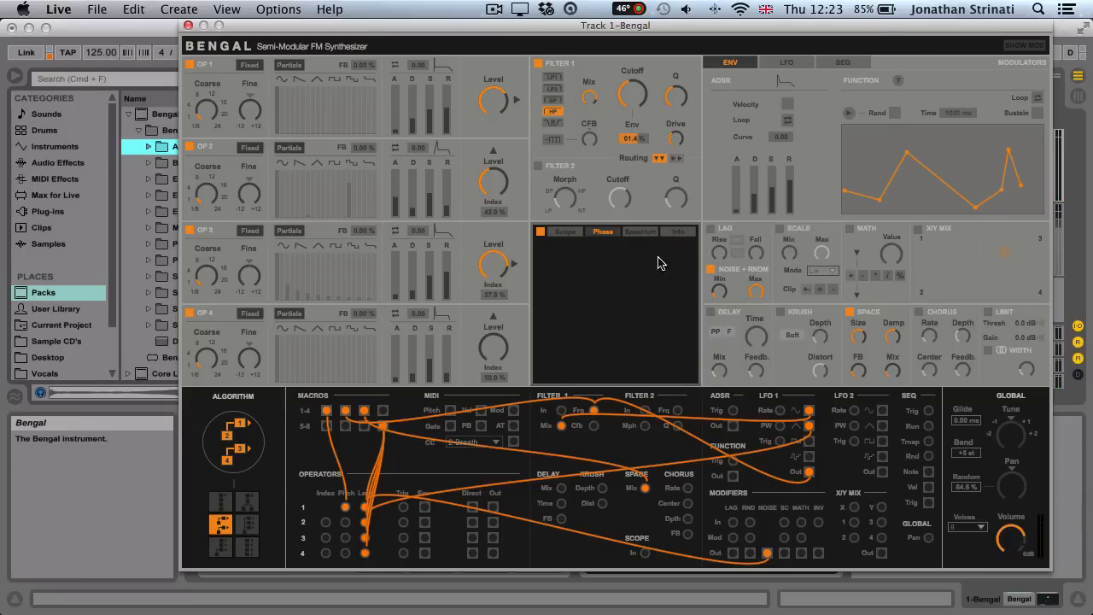
drag(267, 25, 335, 25)
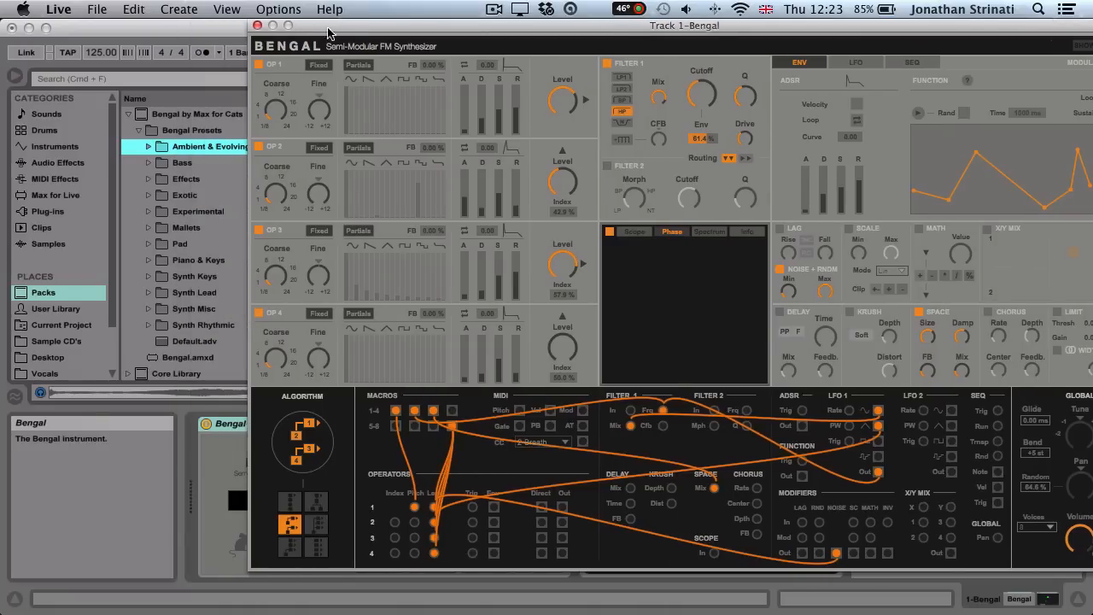
click(139, 130)
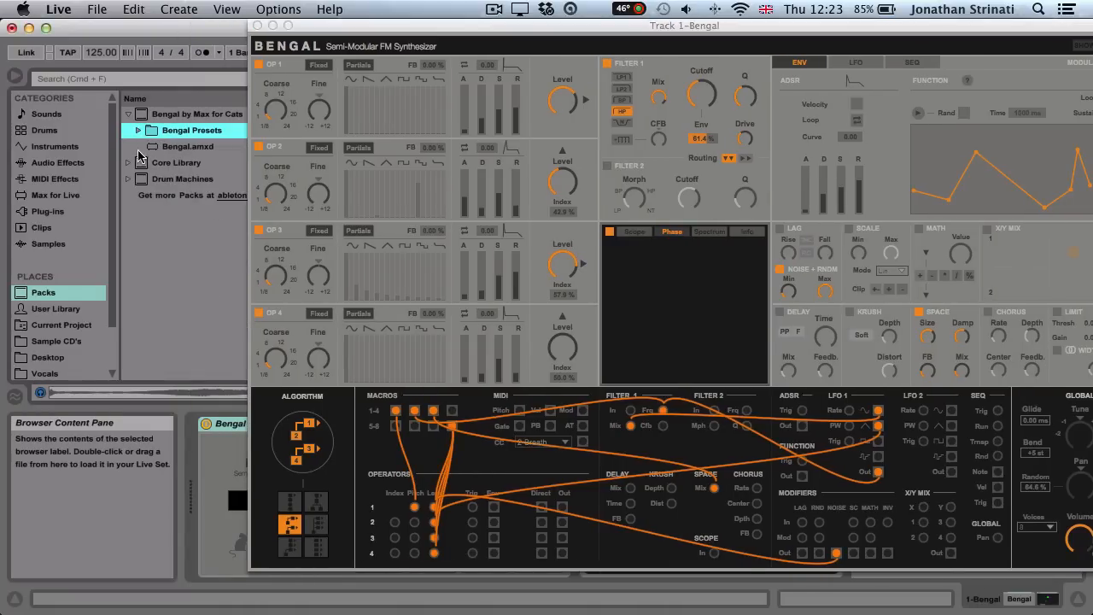
- Load the Default.adv preset from the Bengal Presets folder and reposition the synth editor so the whole interface shows
click(138, 133)
scroll(222, 309, down, 2)
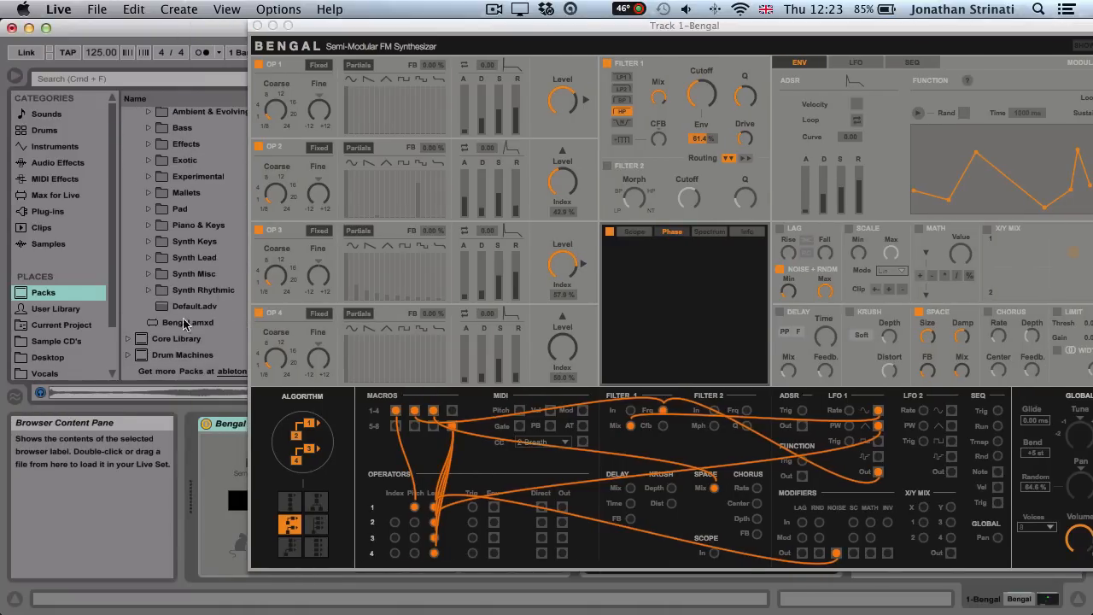
double_click(190, 311)
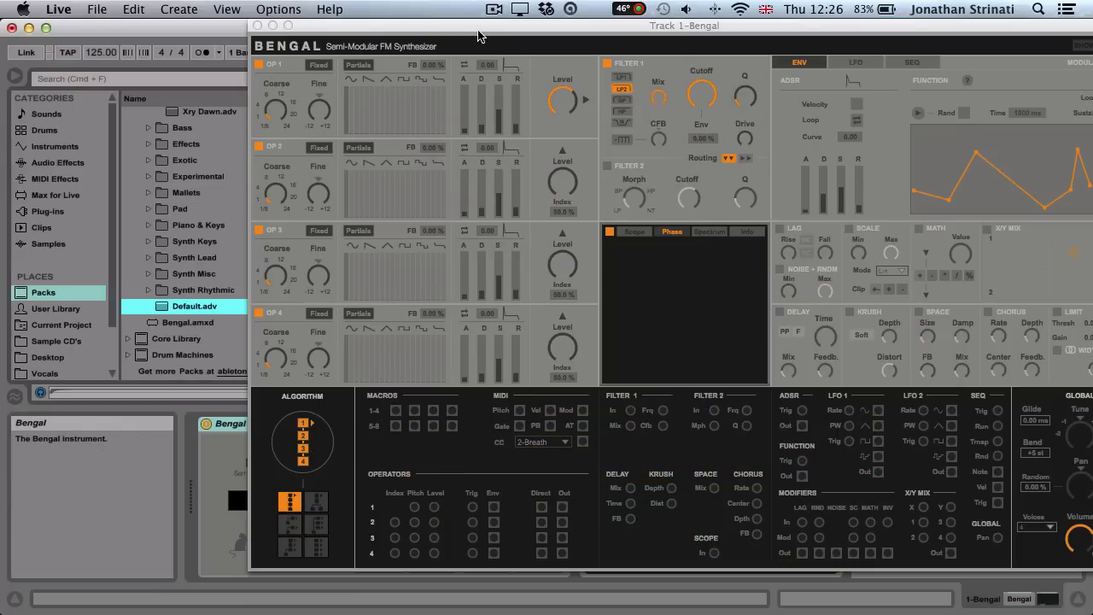
drag(478, 30, 337, 30)
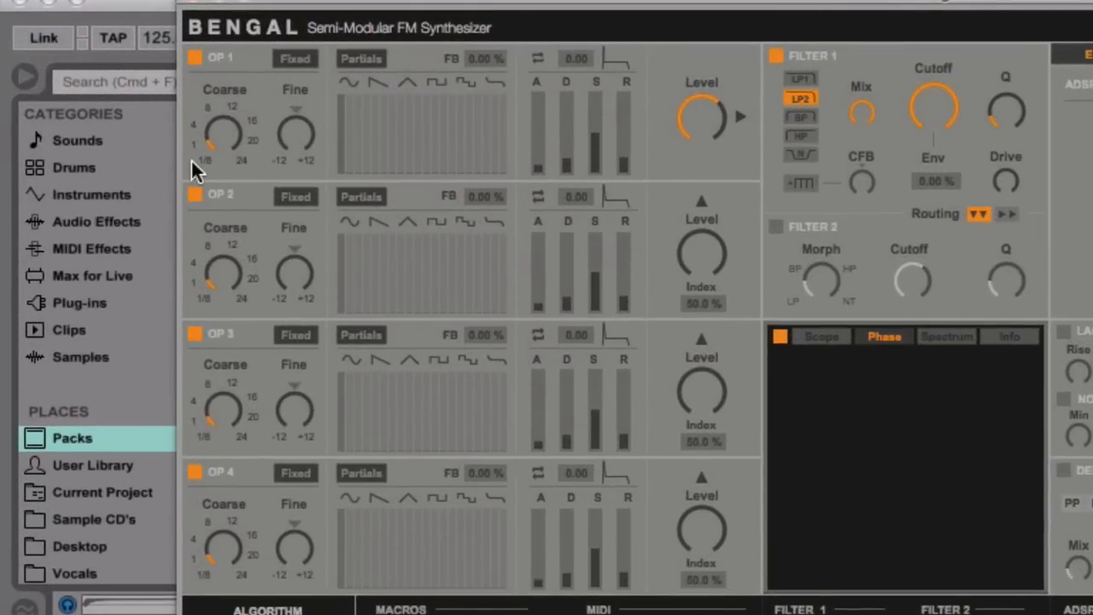
- Try different Coarse ratios and Fine tunings on operator 1, ending with Fine reset to 0.0 st
drag(225, 127, 225, 134)
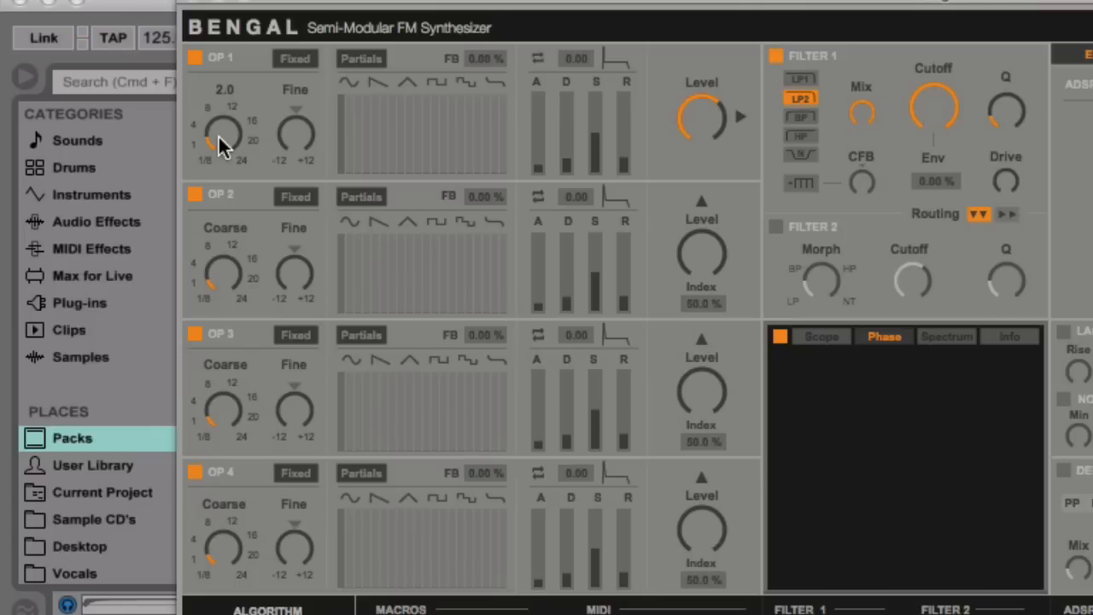
drag(220, 149, 220, 154)
drag(220, 153, 220, 149)
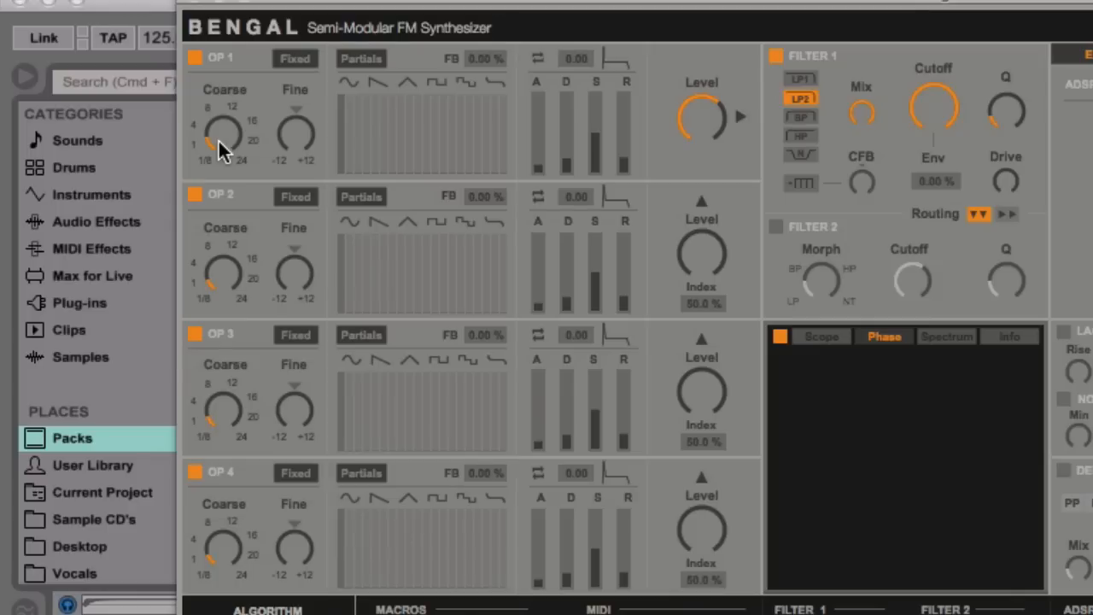
drag(220, 148, 221, 153)
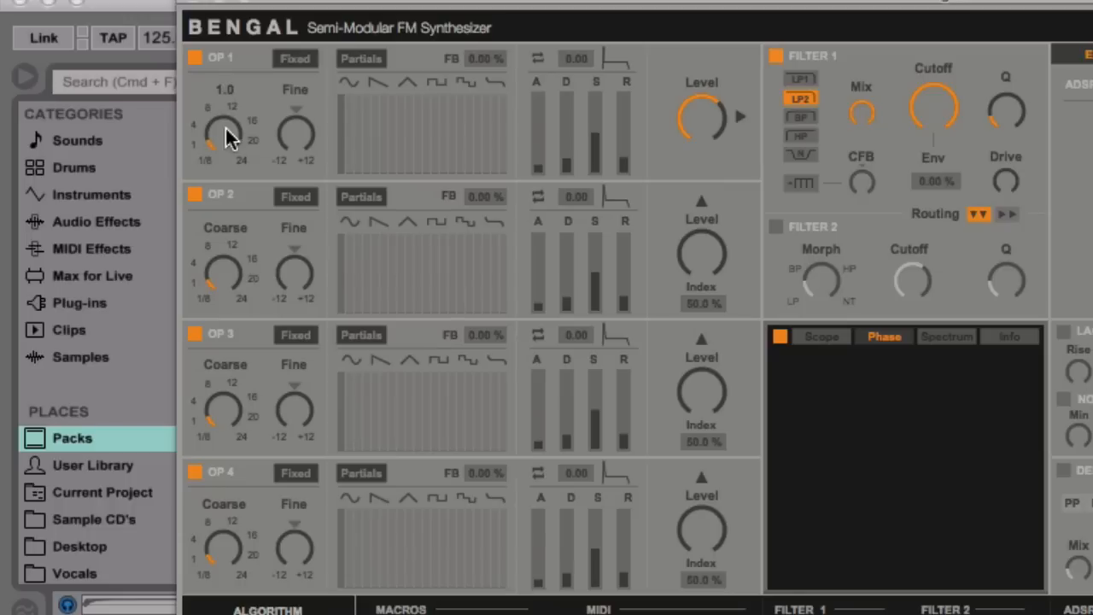
mouse_move(227, 134)
mouse_down()
mouse_move(227, 93)
mouse_move(227, 120)
mouse_up()
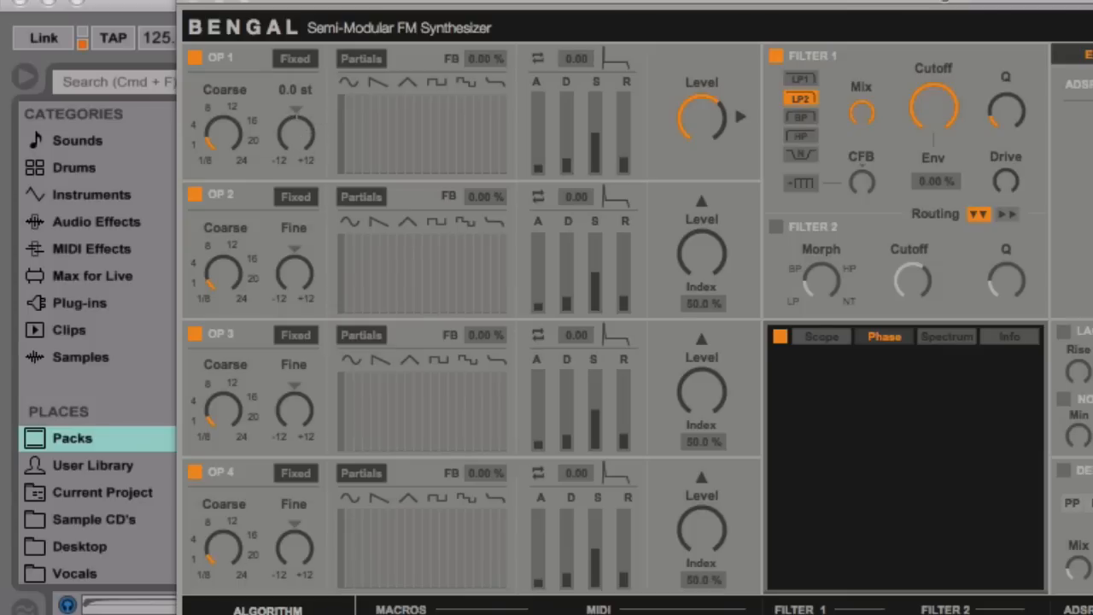
drag(295, 133, 312, 175)
double_click(282, 127)
- Try operator 1's Fixed frequency mode and switch it back off
click(298, 59)
drag(237, 146, 299, 146)
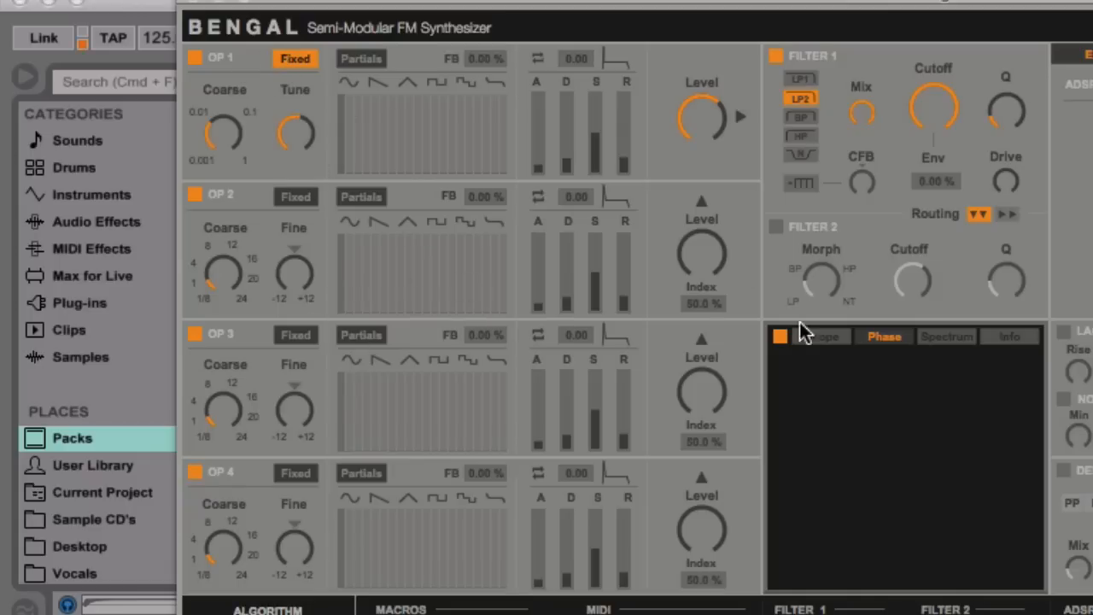
click(311, 63)
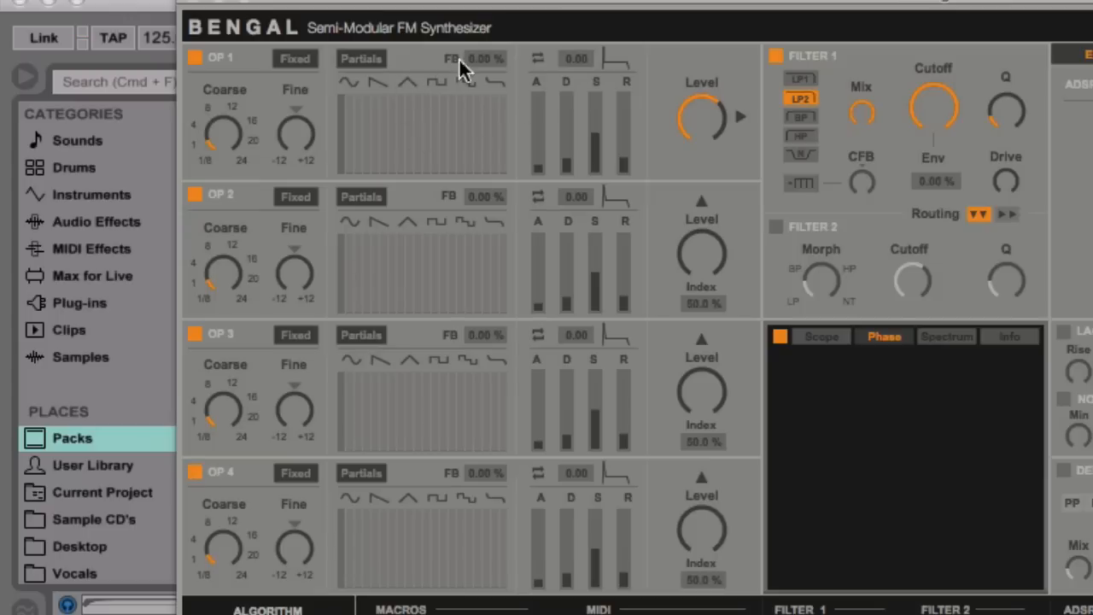
- Try the preset partial waveforms of operator 1 and return it to the sine wave
click(377, 84)
click(407, 86)
click(435, 86)
click(472, 80)
click(498, 80)
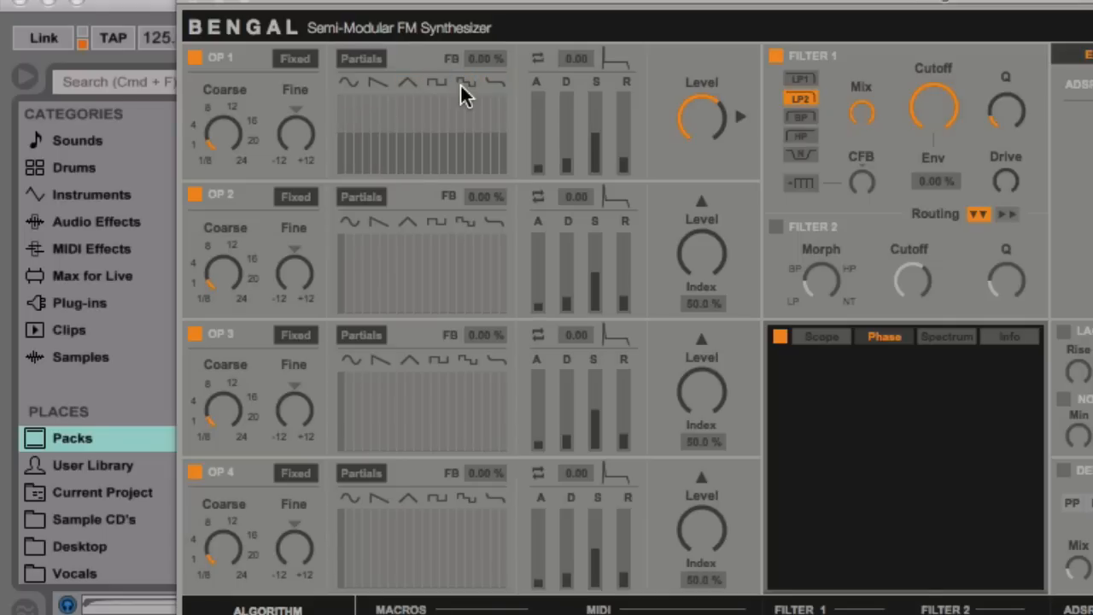
click(459, 84)
click(345, 83)
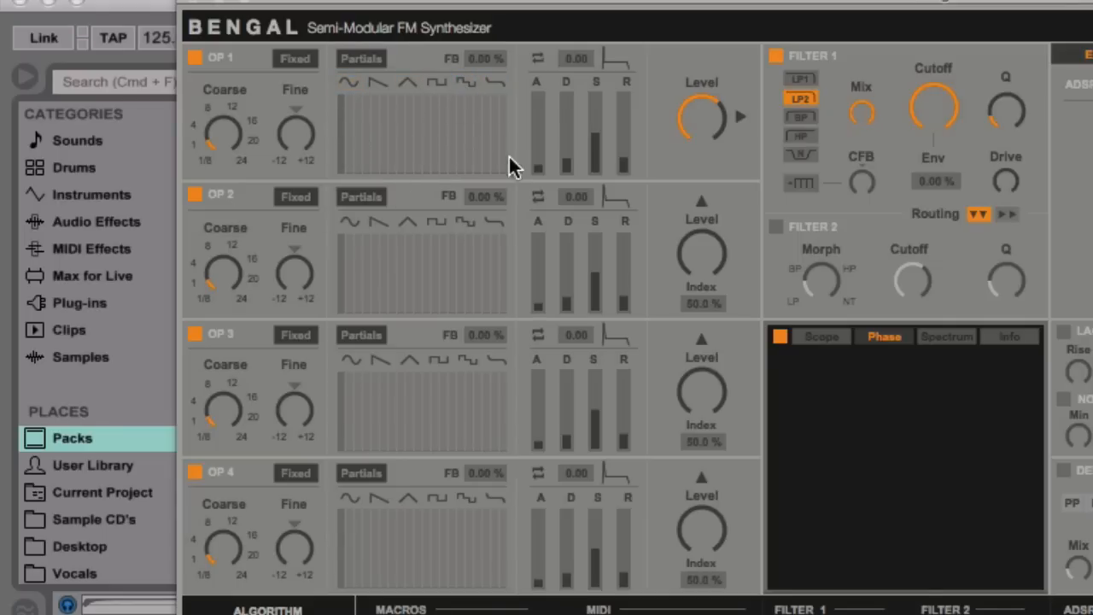
- Draw custom partials for operator 1 as single bars and a rising curve, and reset the waveform to sine
click(477, 125)
click(442, 118)
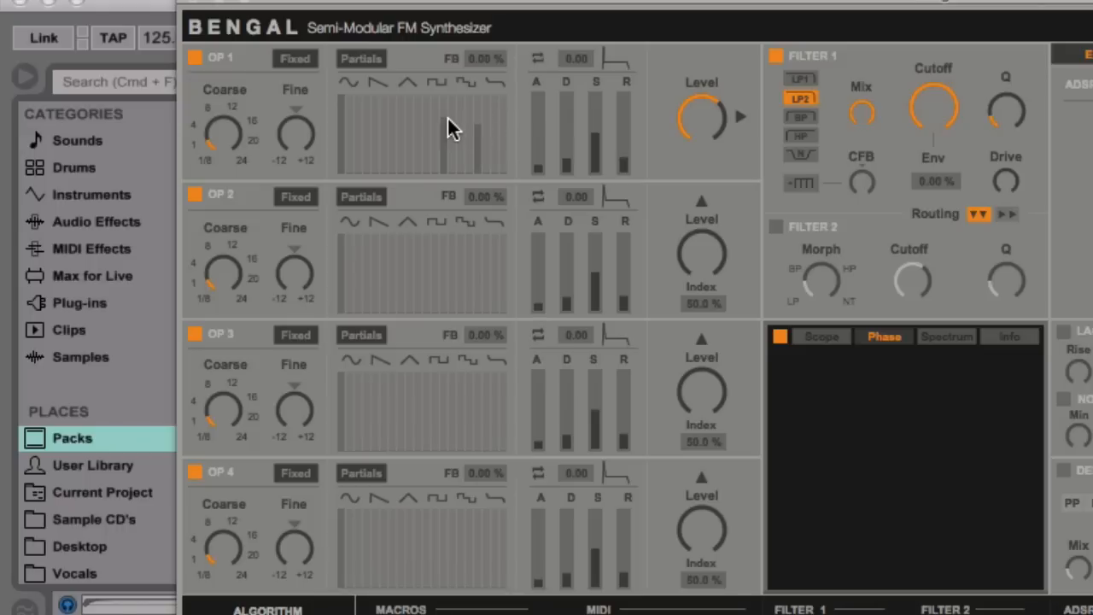
click(393, 141)
click(382, 120)
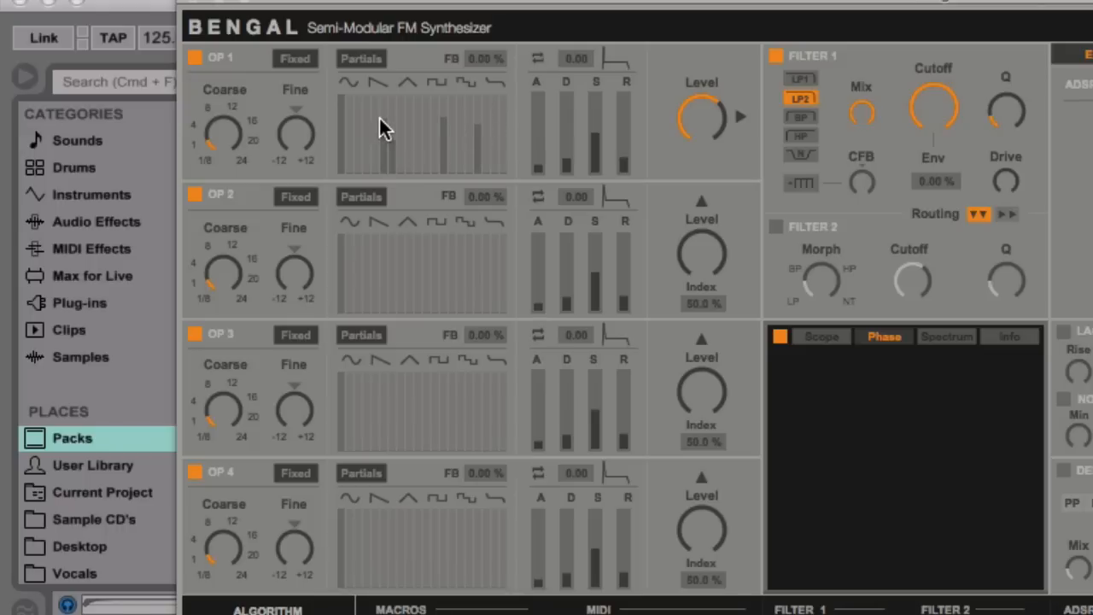
click(417, 110)
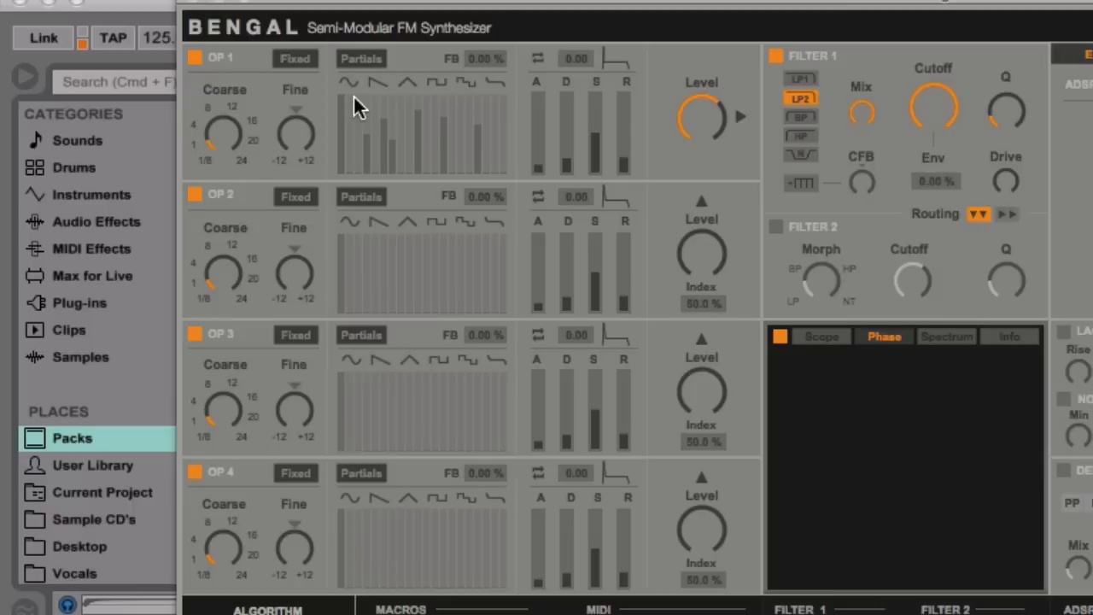
mouse_move(357, 107)
mouse_down()
mouse_move(362, 146)
mouse_move(434, 93)
mouse_move(478, 115)
mouse_move(478, 166)
mouse_move(500, 165)
mouse_move(490, 134)
mouse_move(470, 176)
mouse_move(391, 185)
mouse_move(391, 146)
mouse_move(431, 124)
mouse_move(483, 134)
mouse_move(402, 139)
mouse_move(339, 175)
mouse_move(476, 79)
mouse_up()
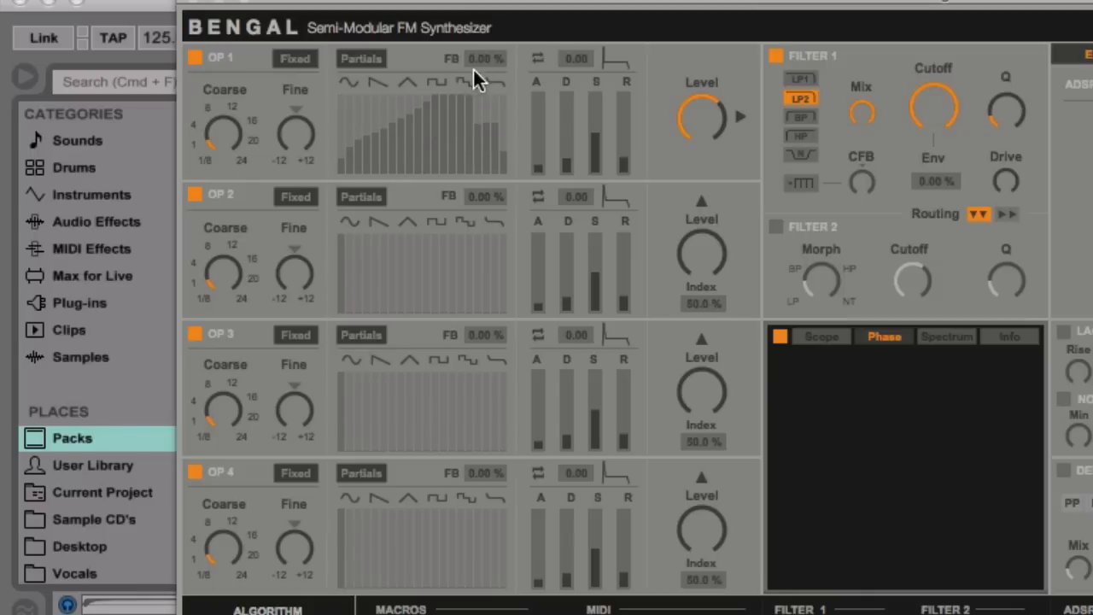
click(355, 84)
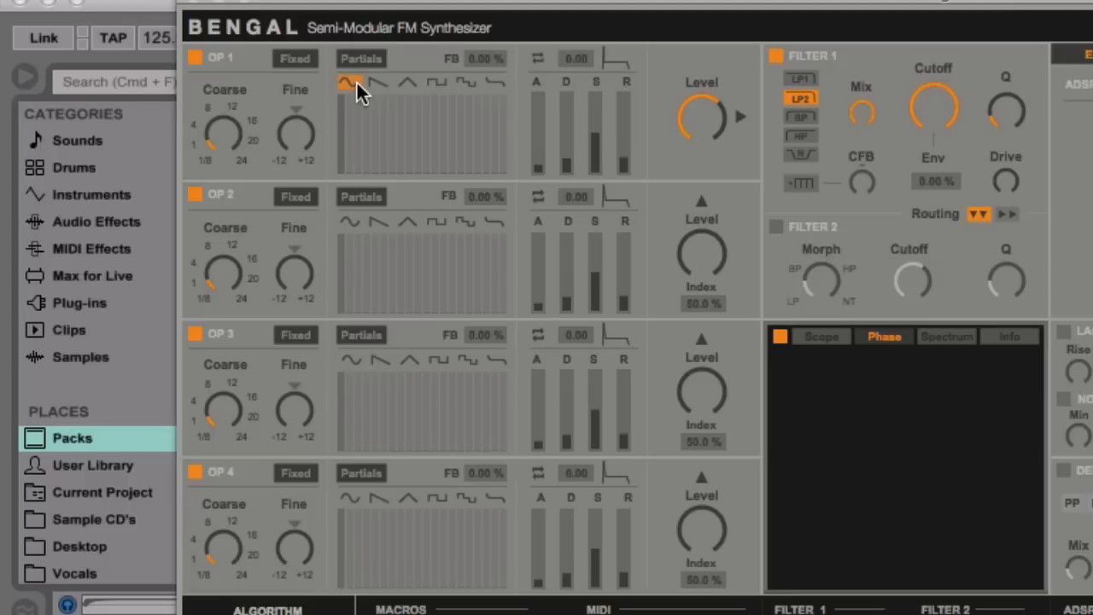
- Draw a partial shape peaking around the middle harmonics of operator 1, try the saw preset and restore the sine
mouse_move(353, 97)
mouse_down()
mouse_move(383, 88)
mouse_move(447, 114)
mouse_move(508, 163)
mouse_move(419, 110)
mouse_move(390, 163)
mouse_move(407, 141)
mouse_move(381, 97)
mouse_up()
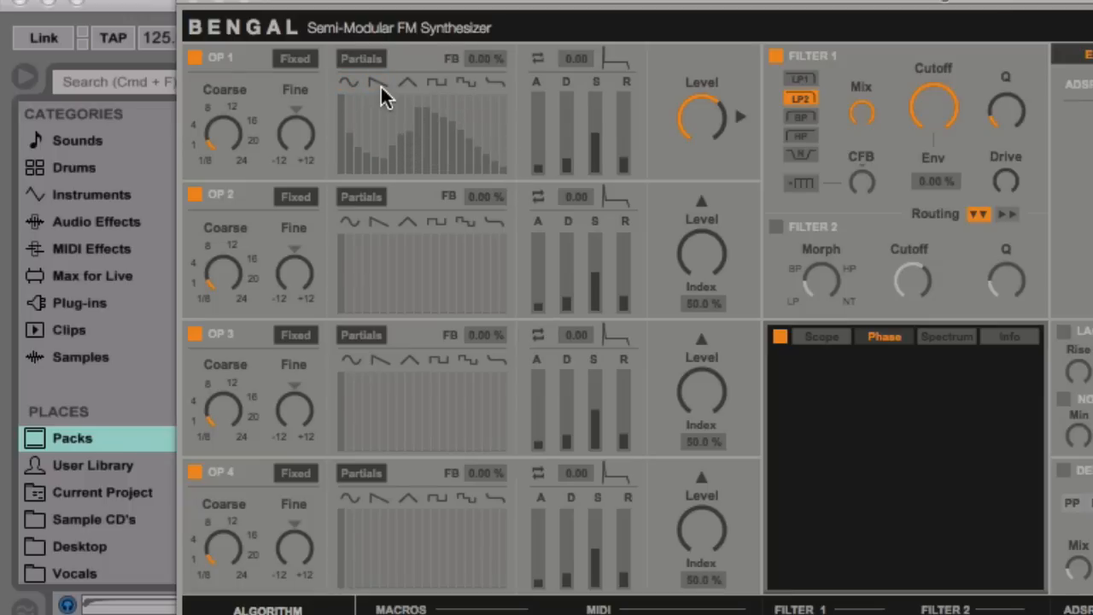
click(379, 84)
click(350, 84)
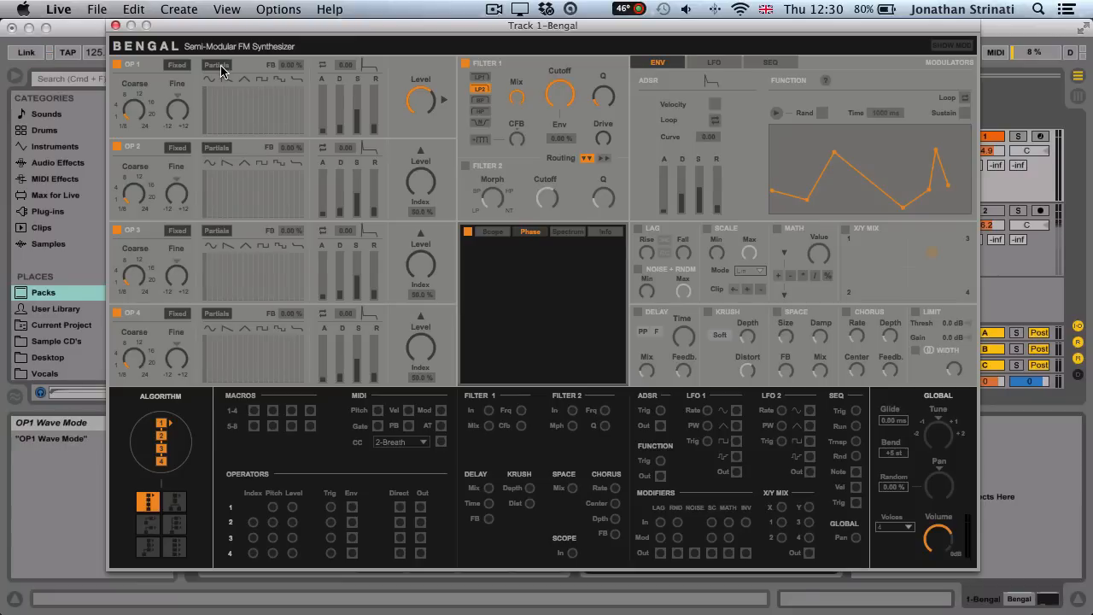
- Switch operator 1 to Wave mode and audition the JP-8_SquareB.aif, Dirty.aif and Square.aif wavetables, leaving Square.aif selected
click(218, 66)
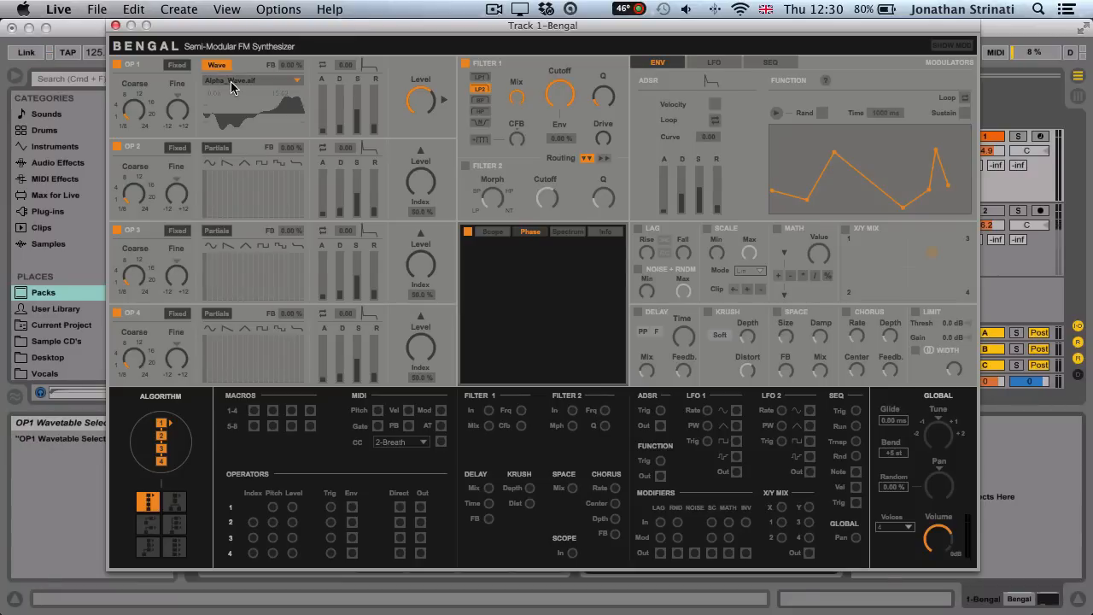
click(235, 81)
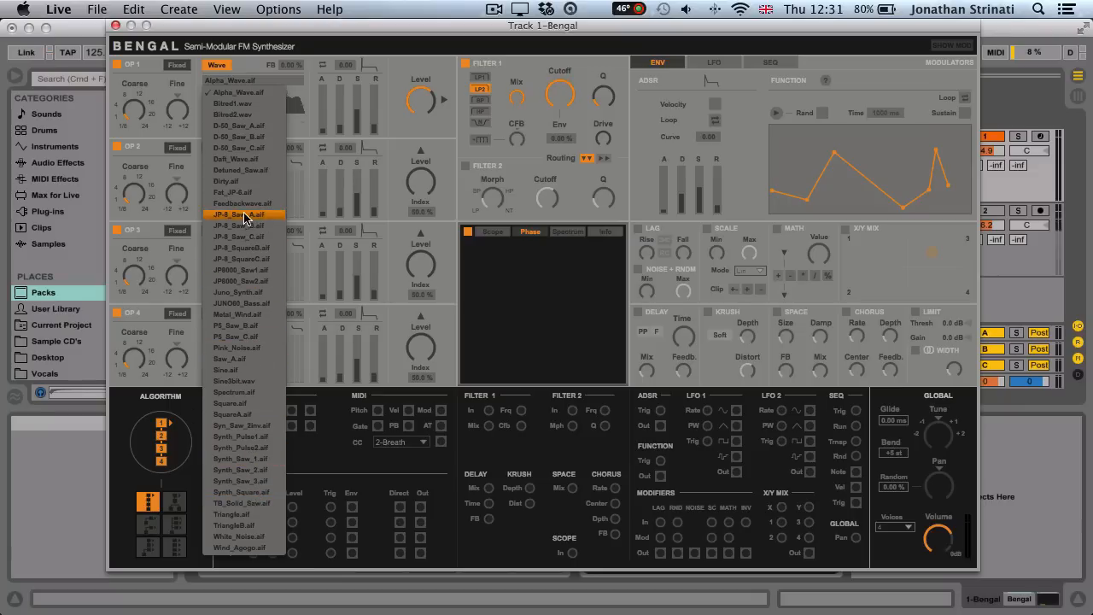
click(238, 247)
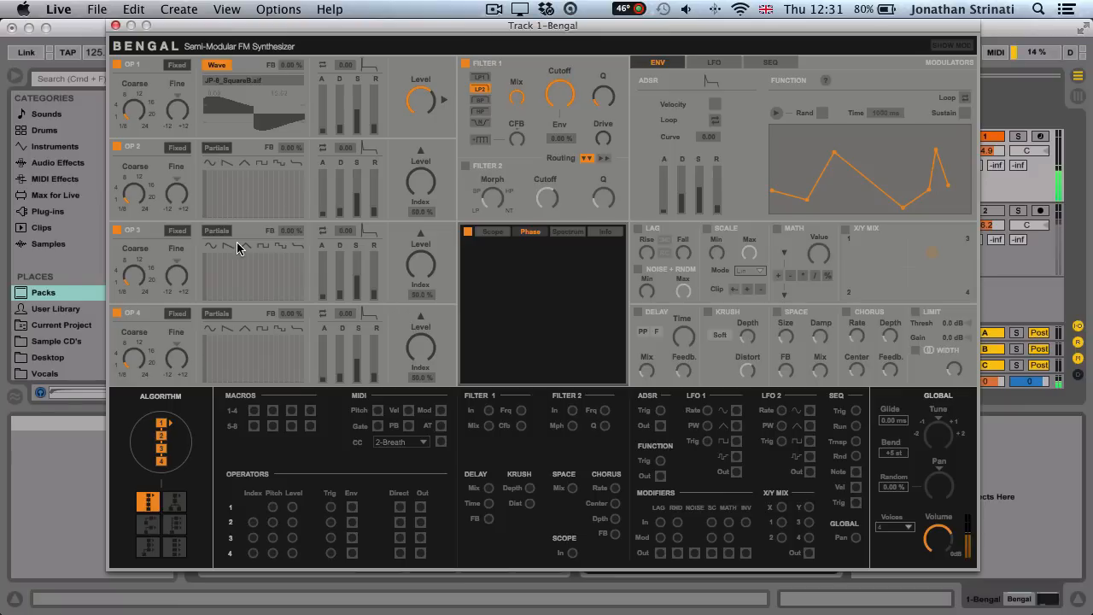
click(224, 80)
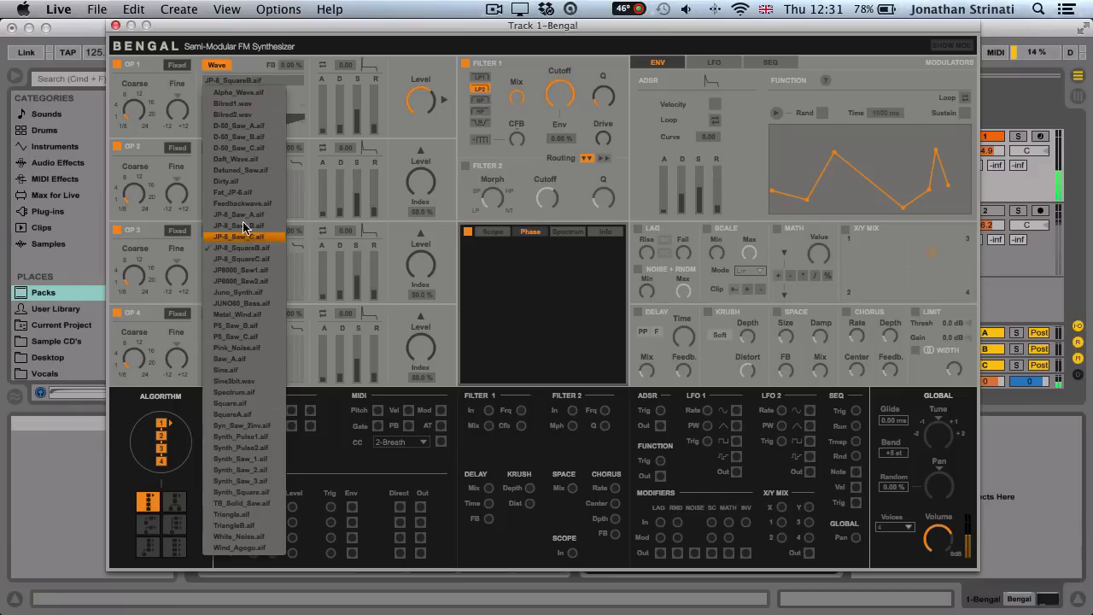
click(245, 179)
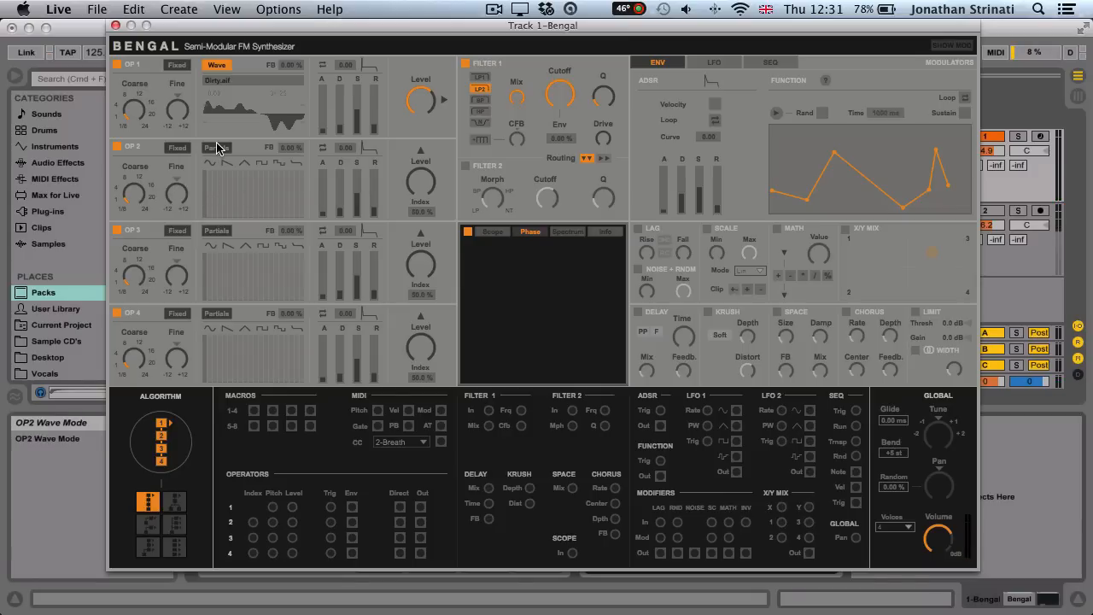
click(229, 88)
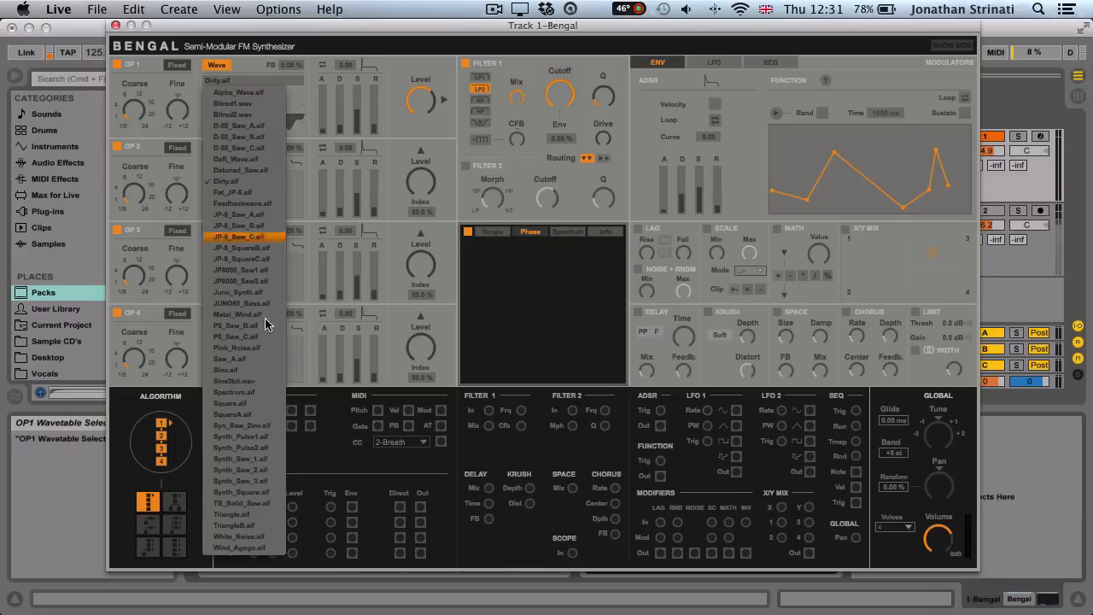
click(258, 407)
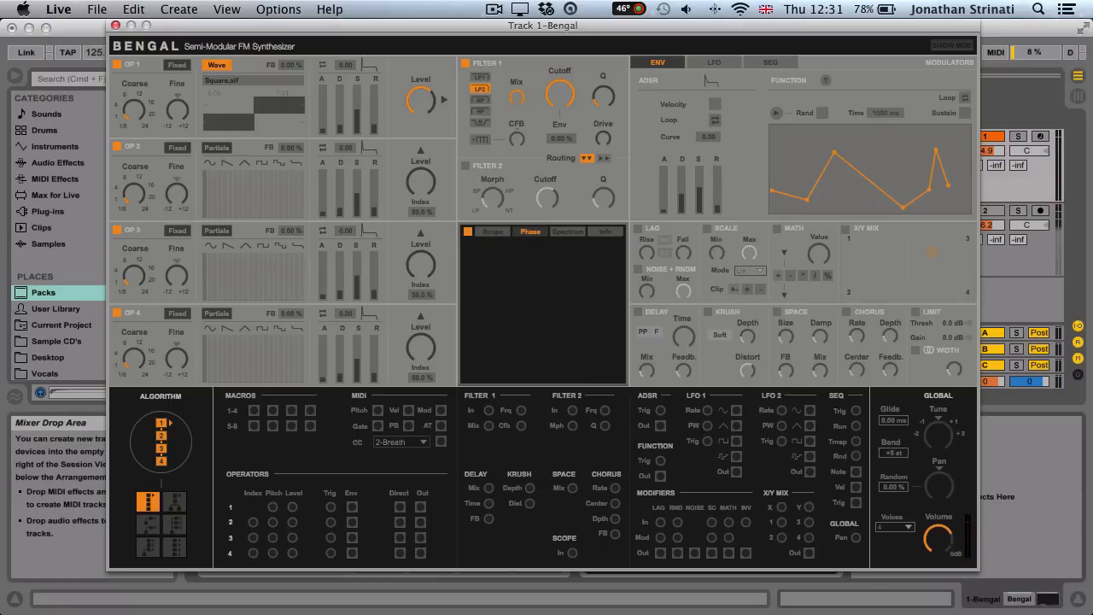
- Load a custom audio file from outside Live into operator 1's wavetable display
key(super+Tab)
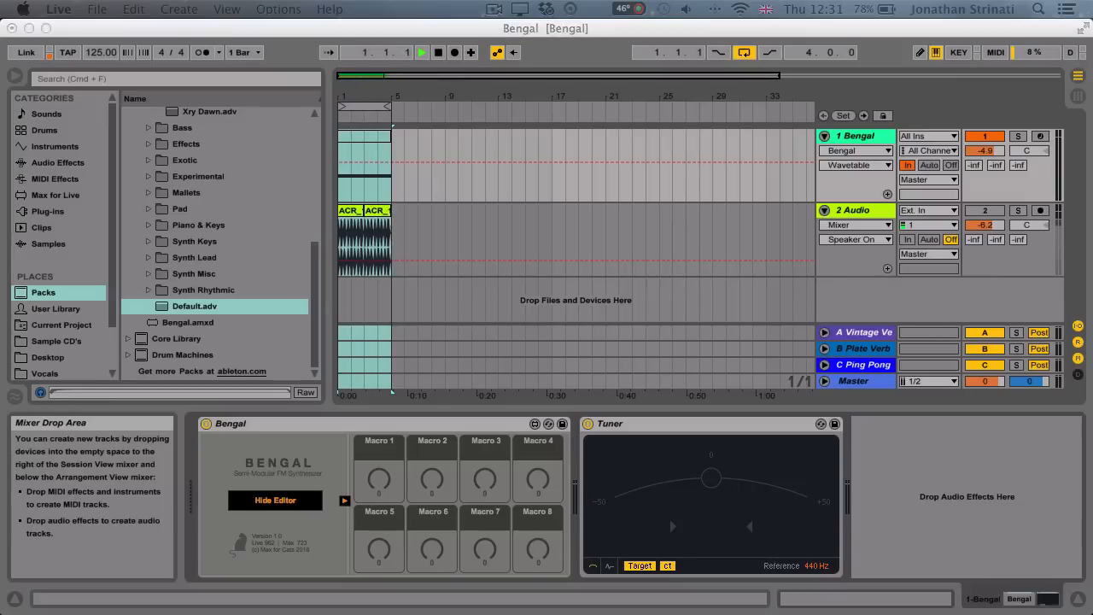
mouse_move(1089, 530)
mouse_down()
mouse_move(54, 196)
mouse_move(688, 467)
mouse_move(1091, 546)
mouse_up()
click(930, 526)
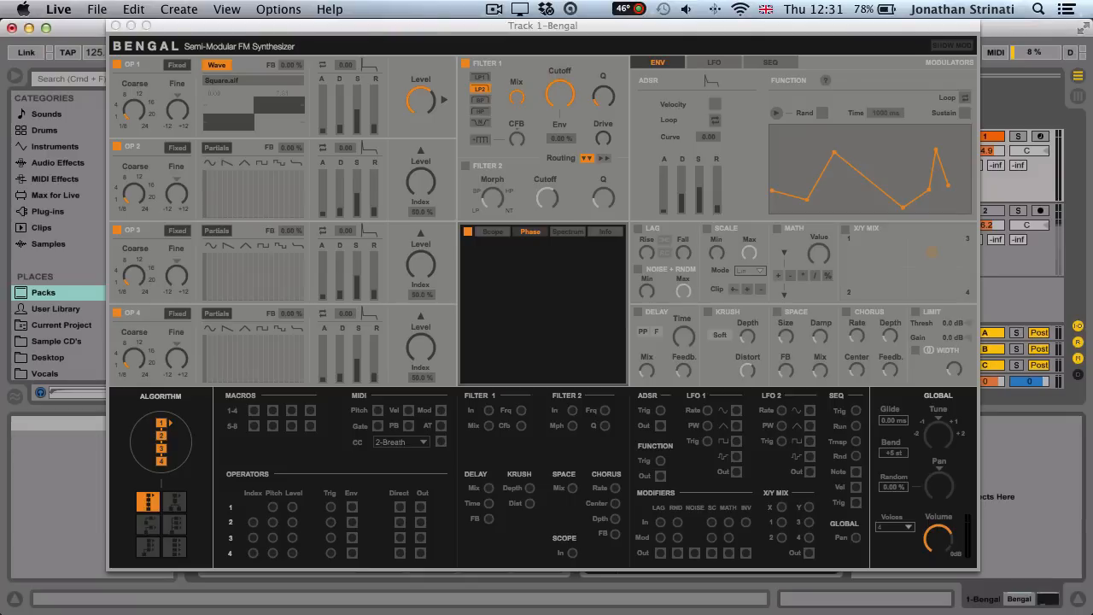
drag(929, 527, 259, 119)
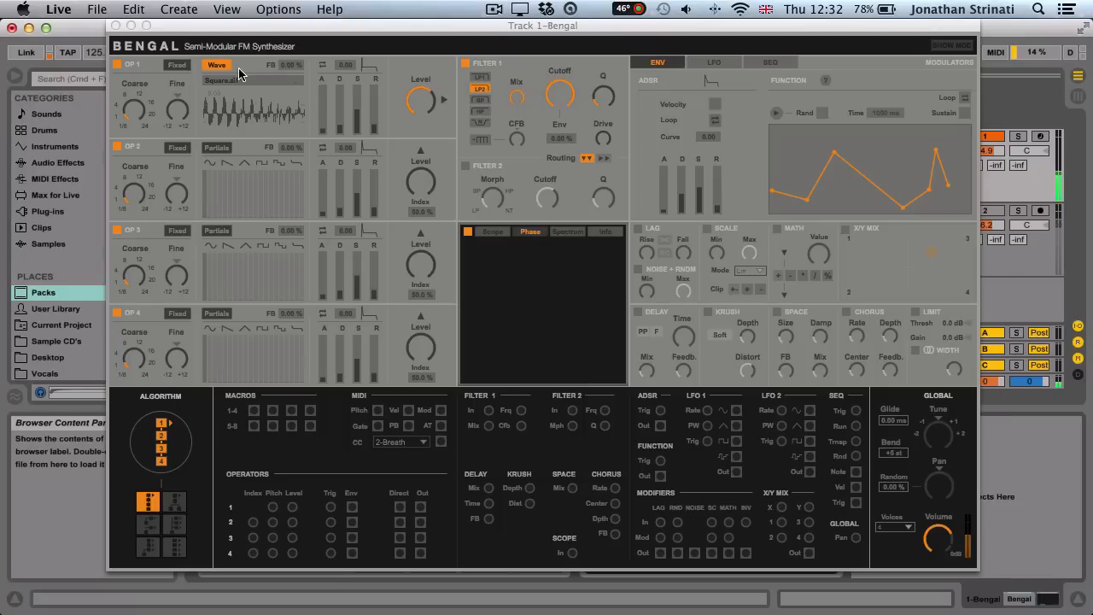
- Raise operator 1's feedback and select the D-50_Saw_C.aif wavetable
drag(290, 65, 290, 60)
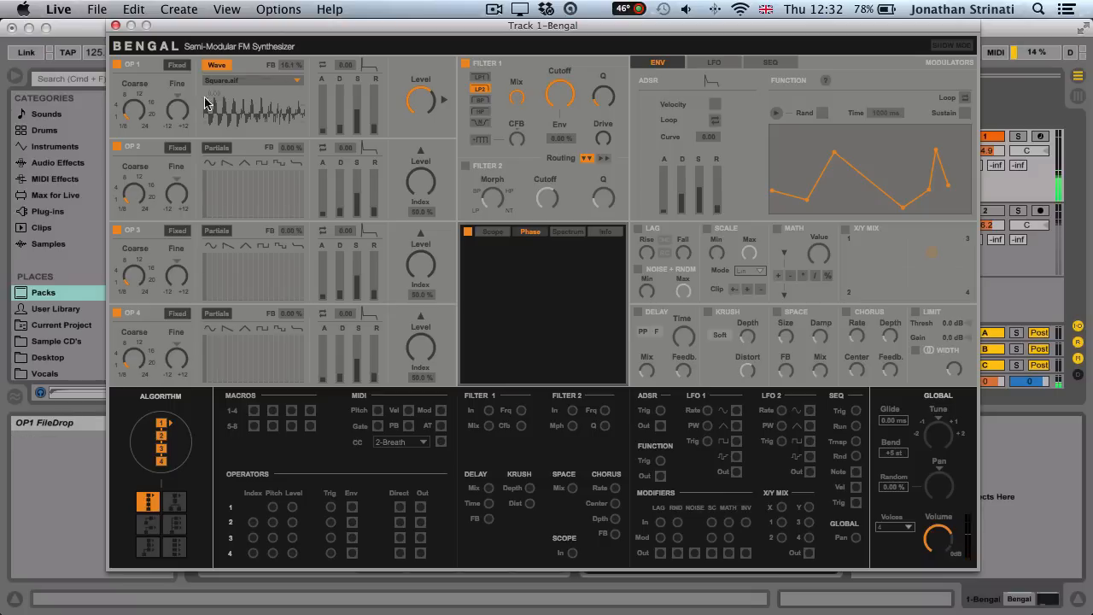
click(229, 82)
click(240, 147)
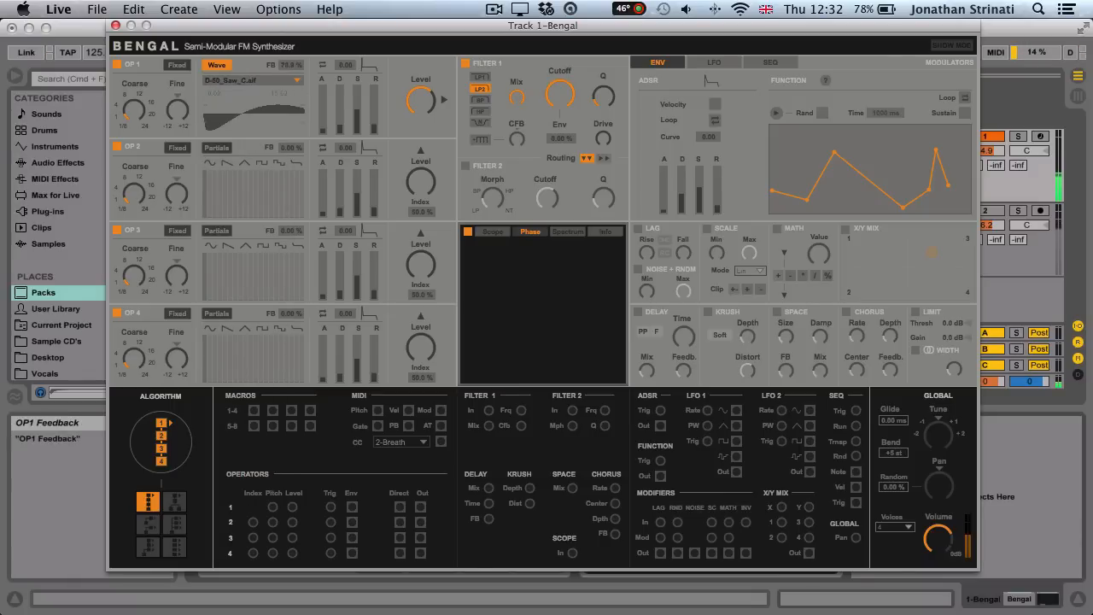
- Return operator 1 to Partials mode with feedback lowered to 0.00 %, and draw levels for its lower harmonics
click(214, 66)
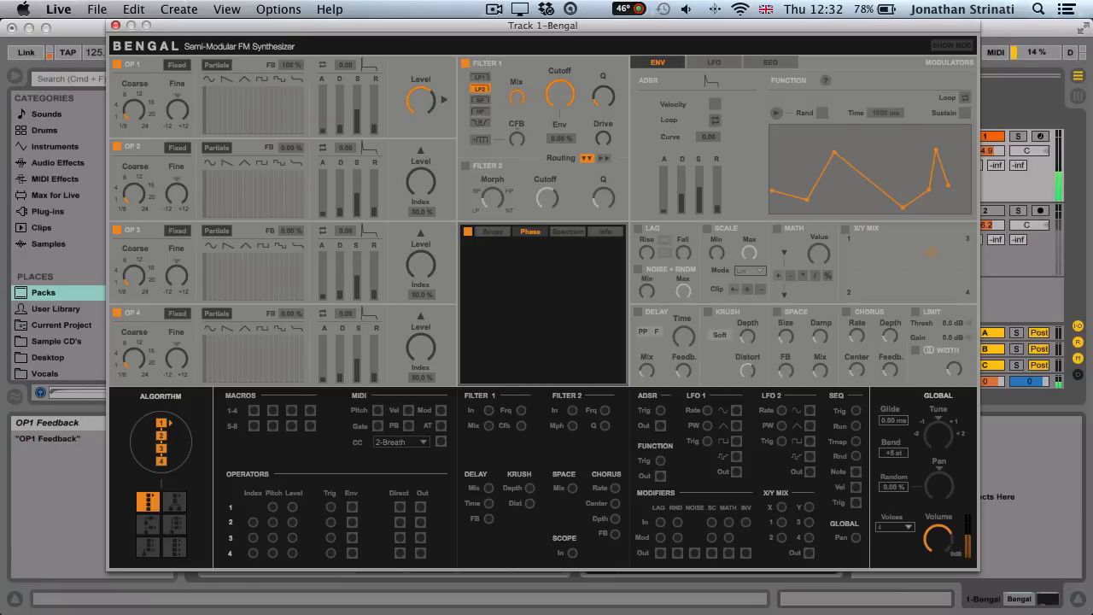
drag(290, 65, 290, 94)
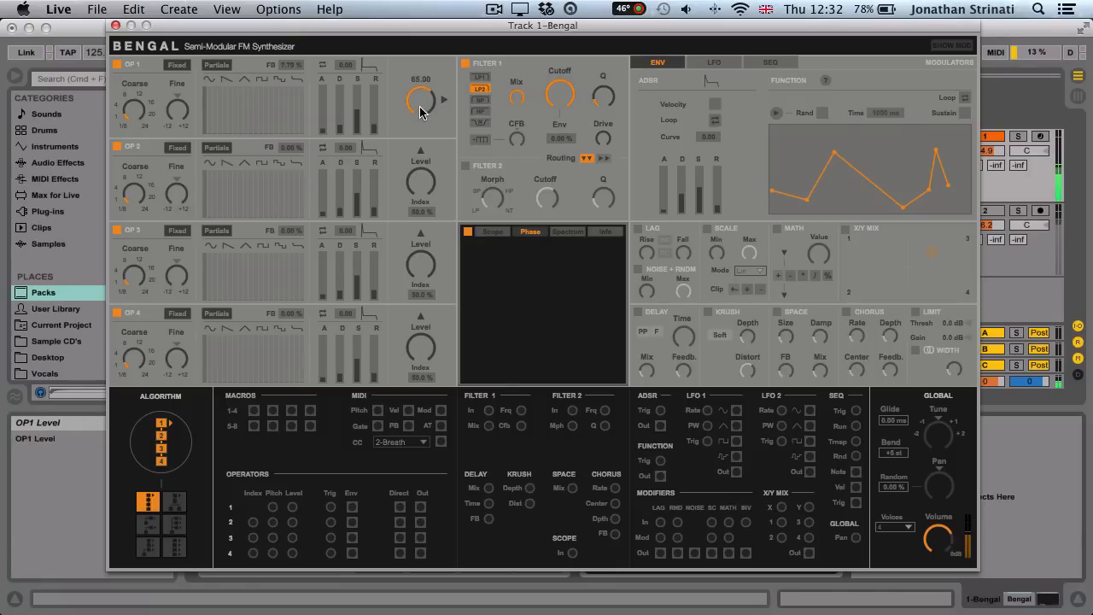
mouse_move(254, 132)
mouse_down()
mouse_move(220, 114)
mouse_move(300, 90)
mouse_move(287, 78)
mouse_move(293, 66)
mouse_up()
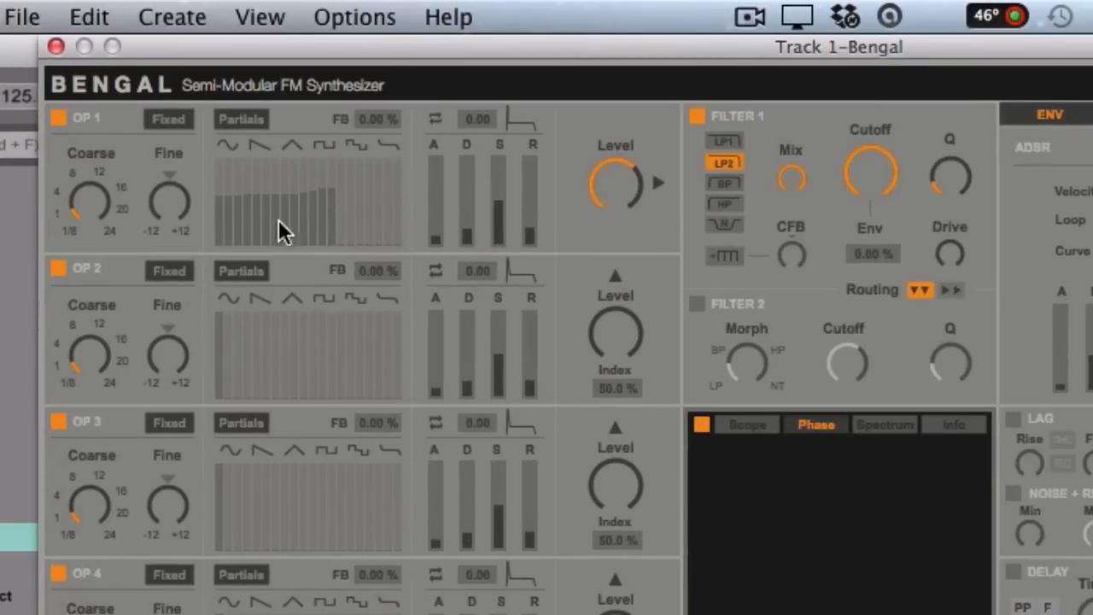
drag(327, 256, 285, 256)
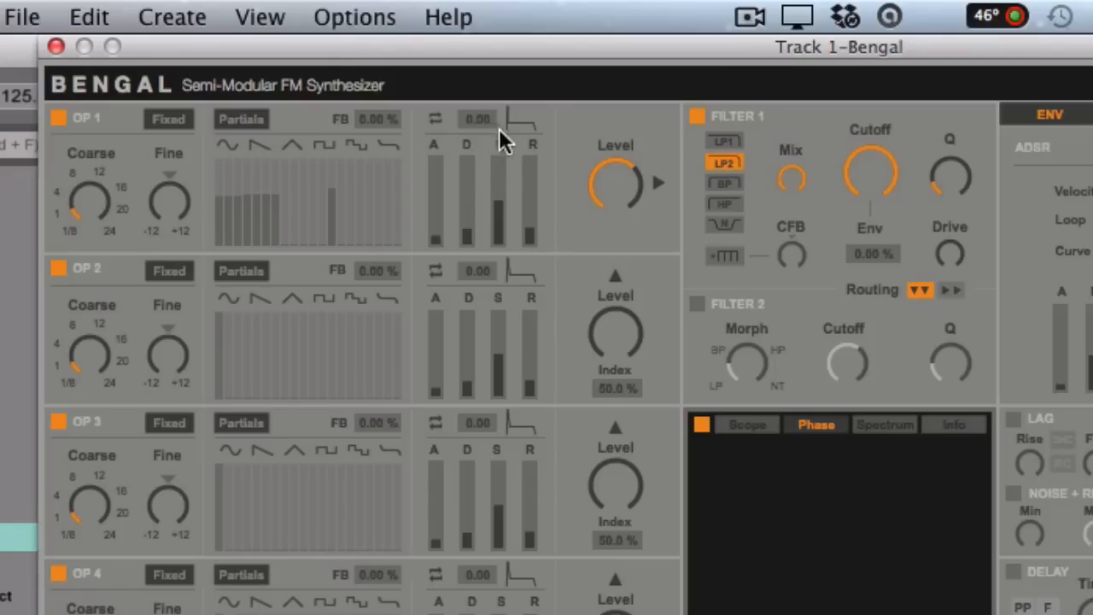
- Set operator 1's envelope attack to about 1696 ms and its curve to about -0.28
drag(477, 119, 477, 101)
click(476, 118)
drag(442, 221, 441, 193)
drag(478, 119, 478, 141)
drag(479, 124, 479, 122)
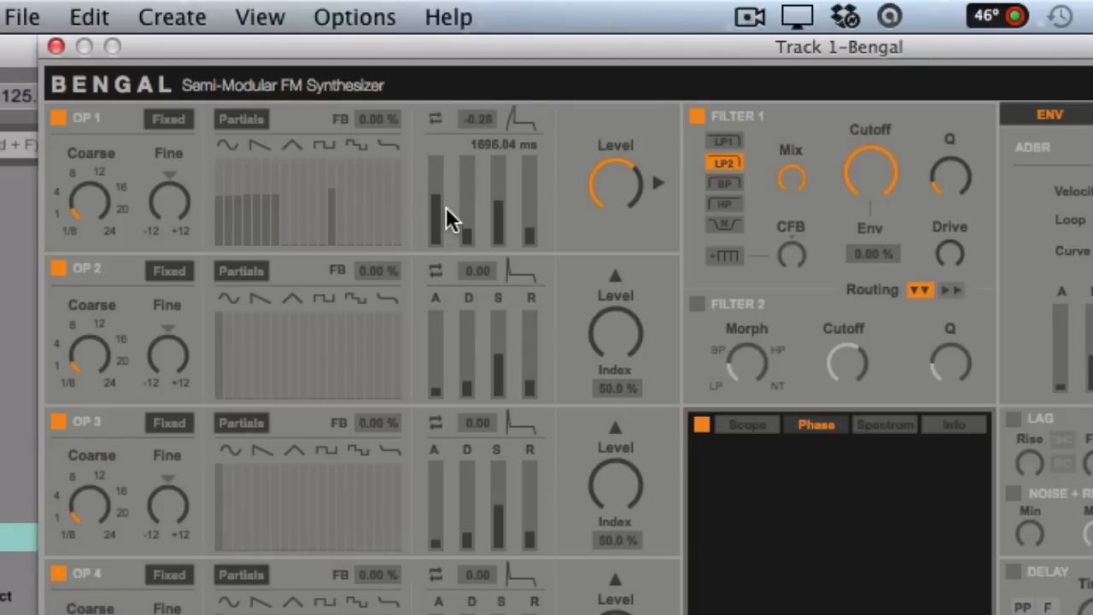
- Lower operator 1's envelope attack to about 7.25 ms, enable its loop, drop the sustain to zero and raise the decay
drag(439, 208, 440, 259)
click(439, 121)
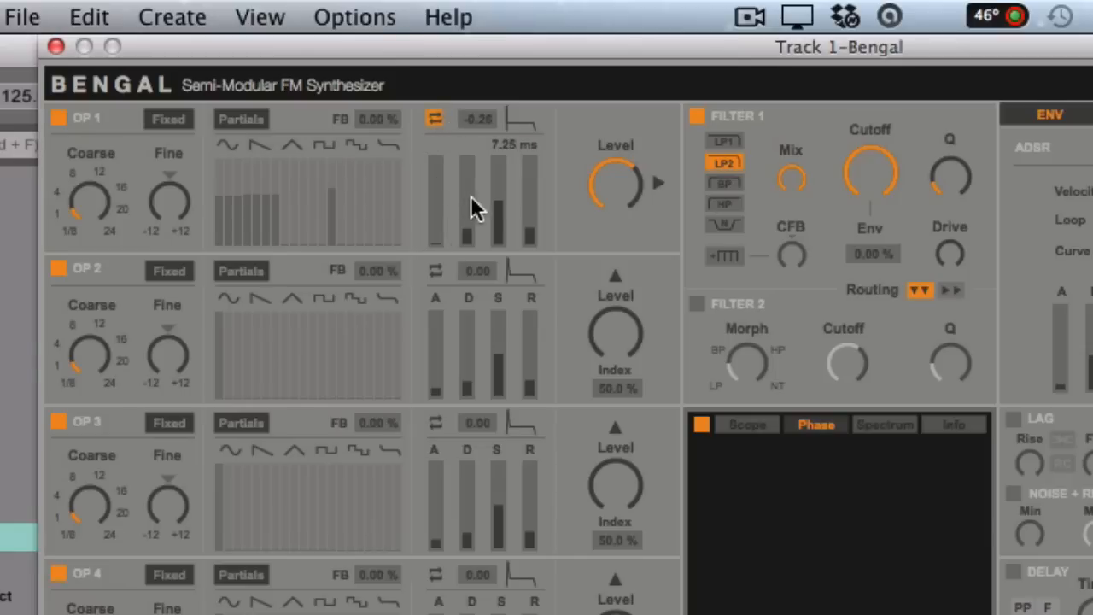
drag(478, 195, 478, 248)
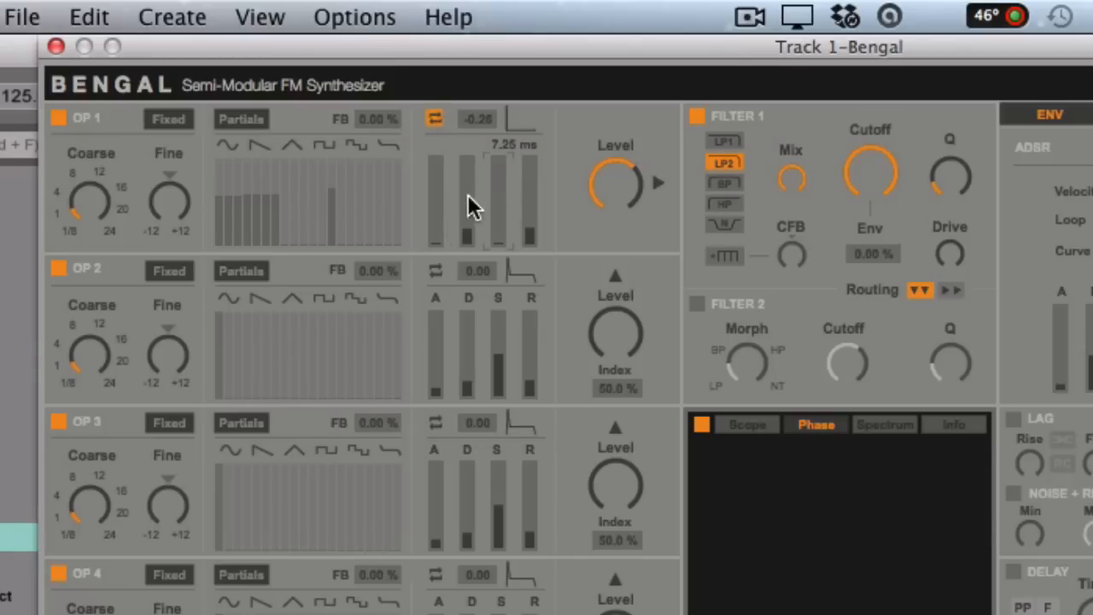
mouse_move(467, 201)
mouse_down()
mouse_move(467, 182)
mouse_move(466, 222)
mouse_move(467, 183)
mouse_move(467, 205)
mouse_move(466, 192)
mouse_up()
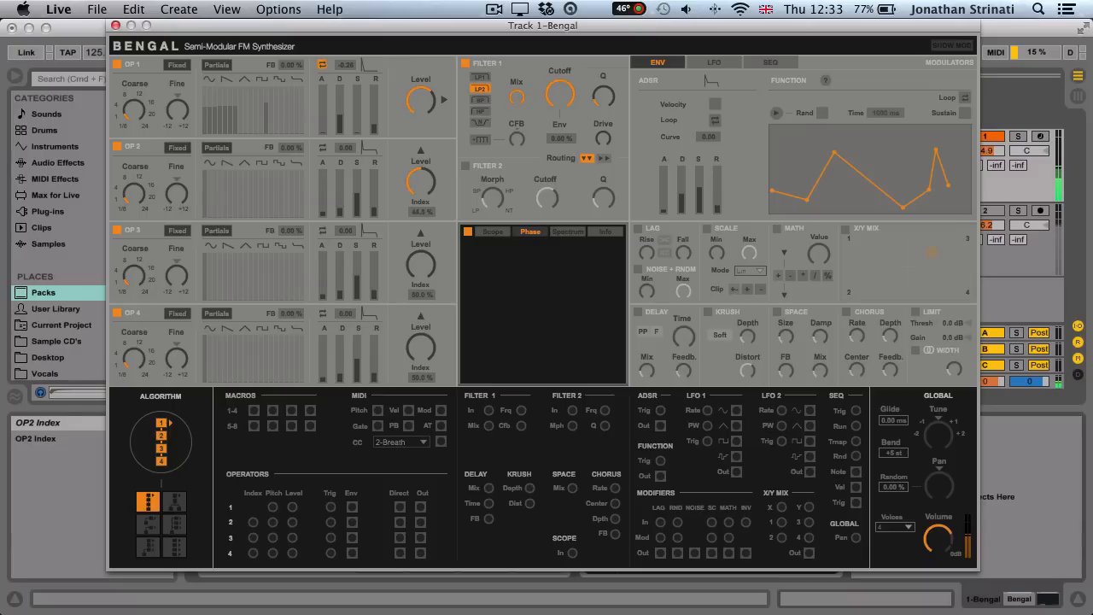
- Select the algorithm with two parallel operator pairs and raise the levels of operators 3 and 4
click(148, 523)
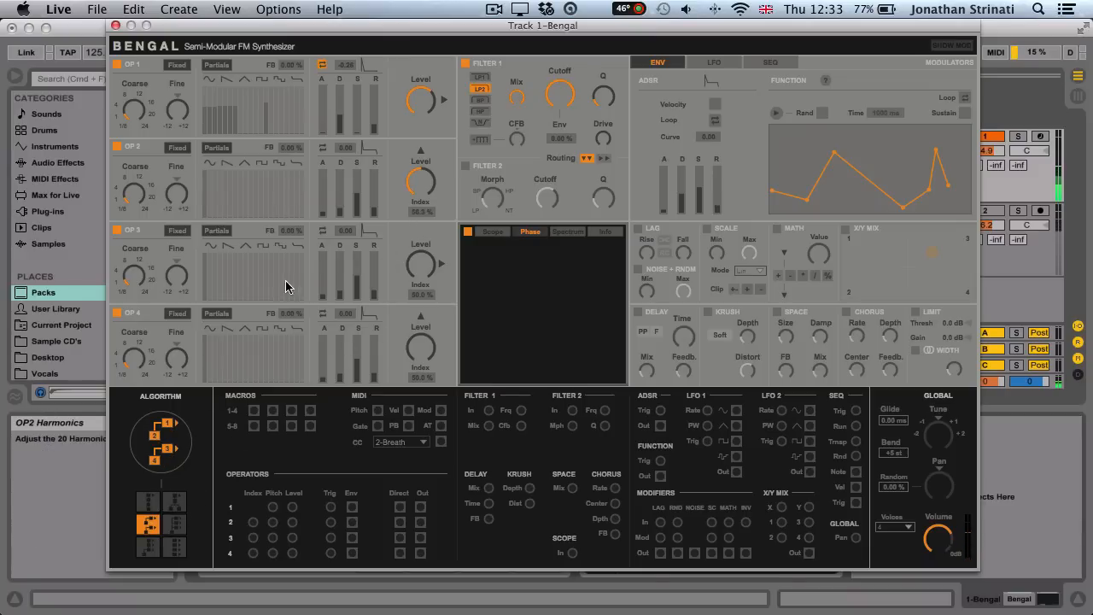
drag(424, 269, 423, 223)
drag(413, 352, 414, 318)
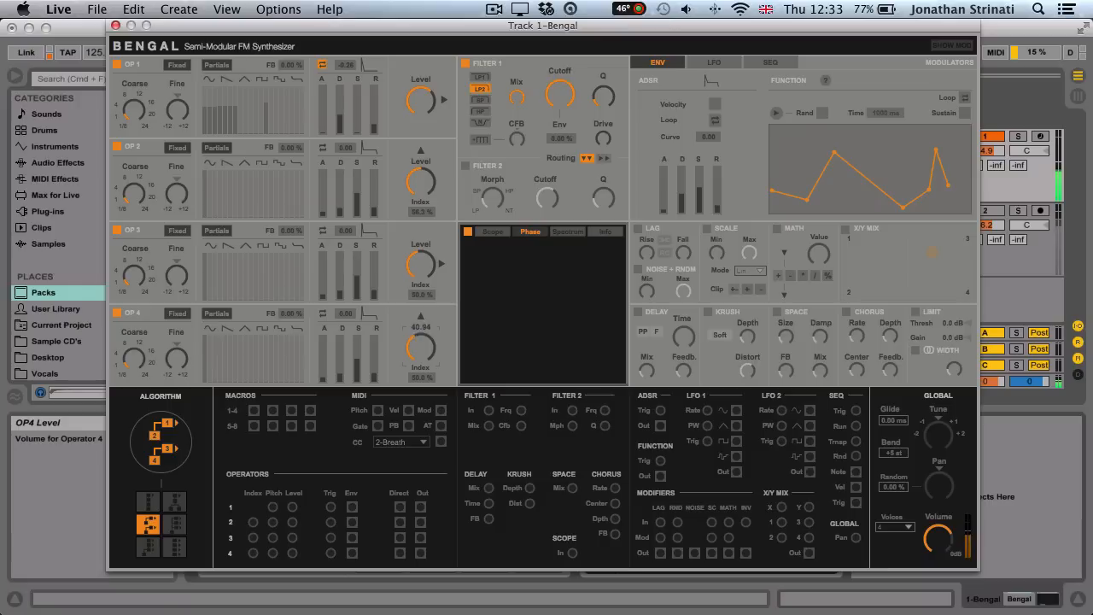
- Compare the all-parallel, shared-modulator and paired-operator algorithms, finishing on the serial four-operator stack
click(176, 546)
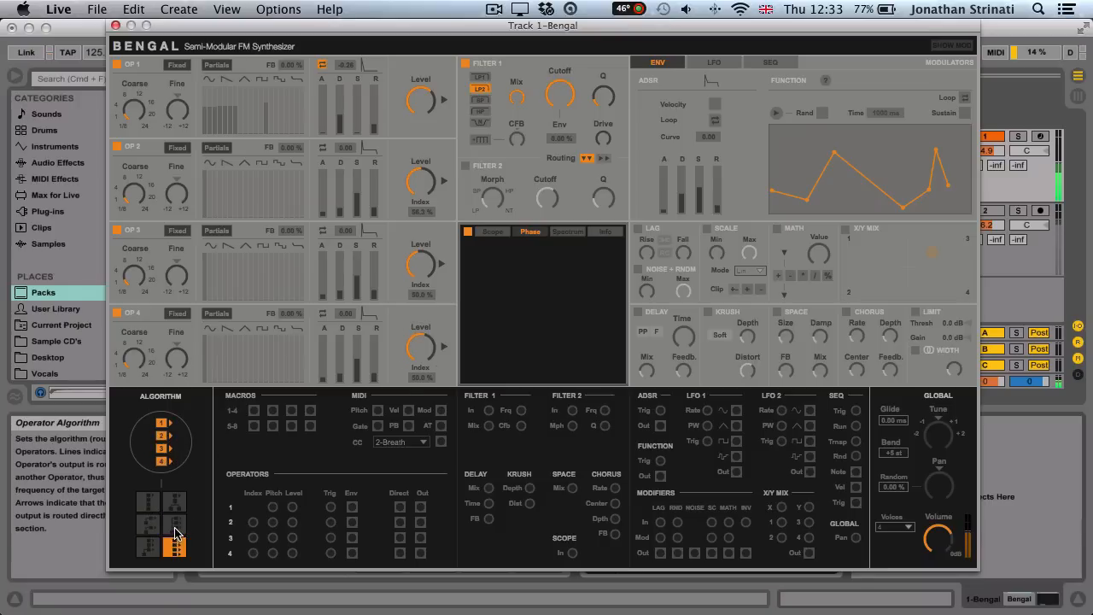
click(175, 524)
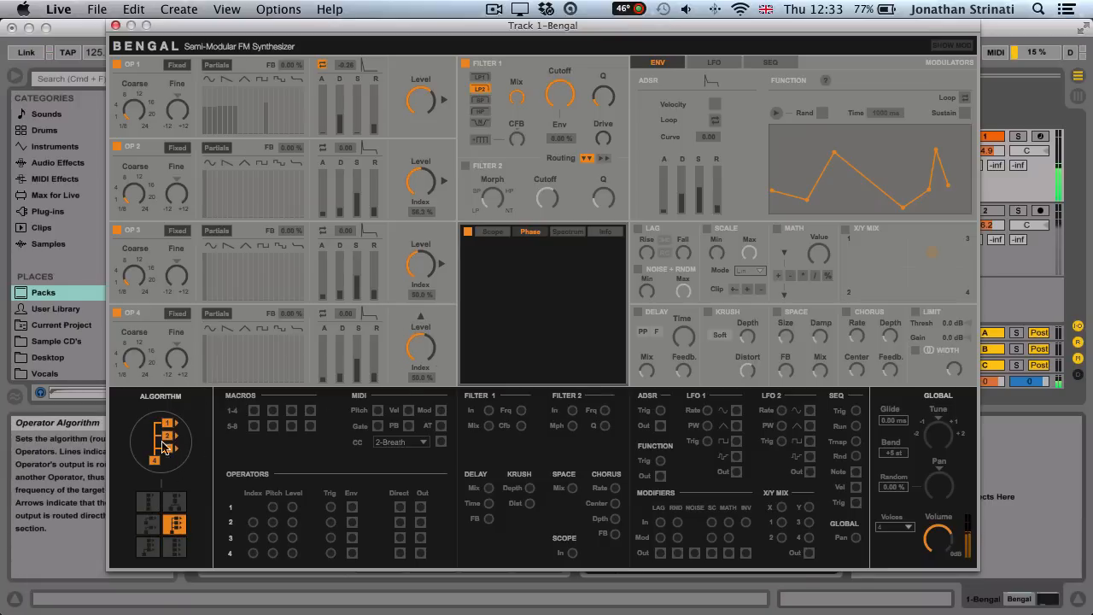
click(175, 547)
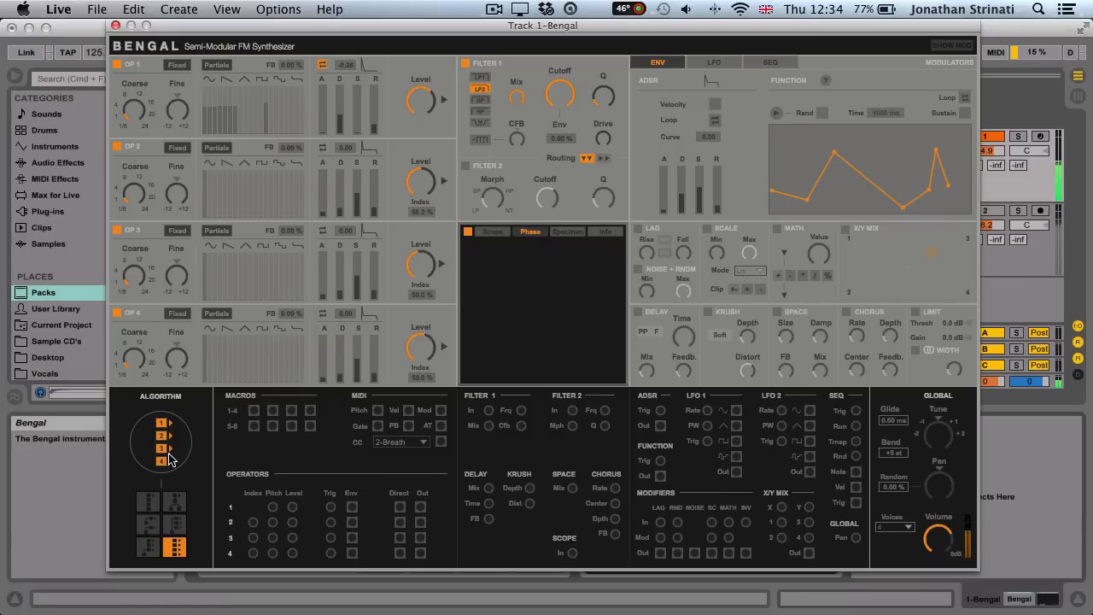
click(148, 501)
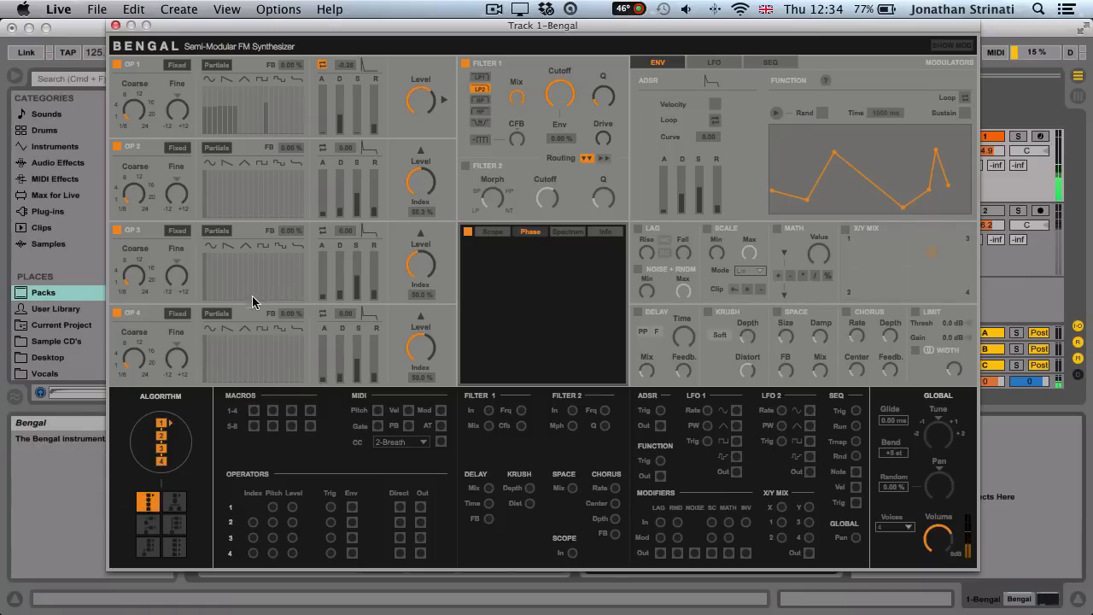
click(147, 524)
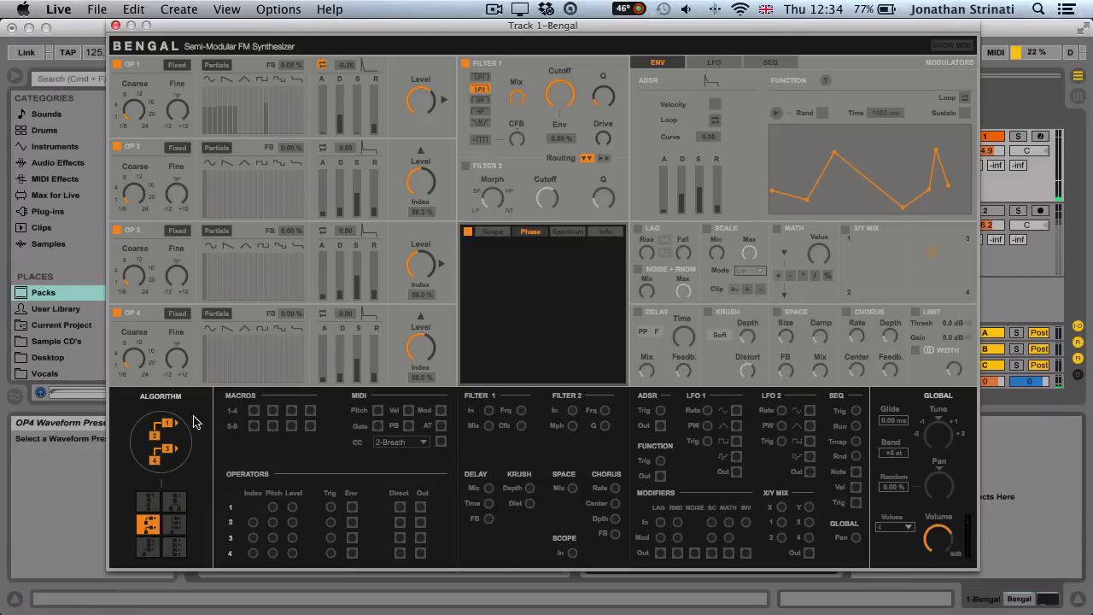
click(148, 501)
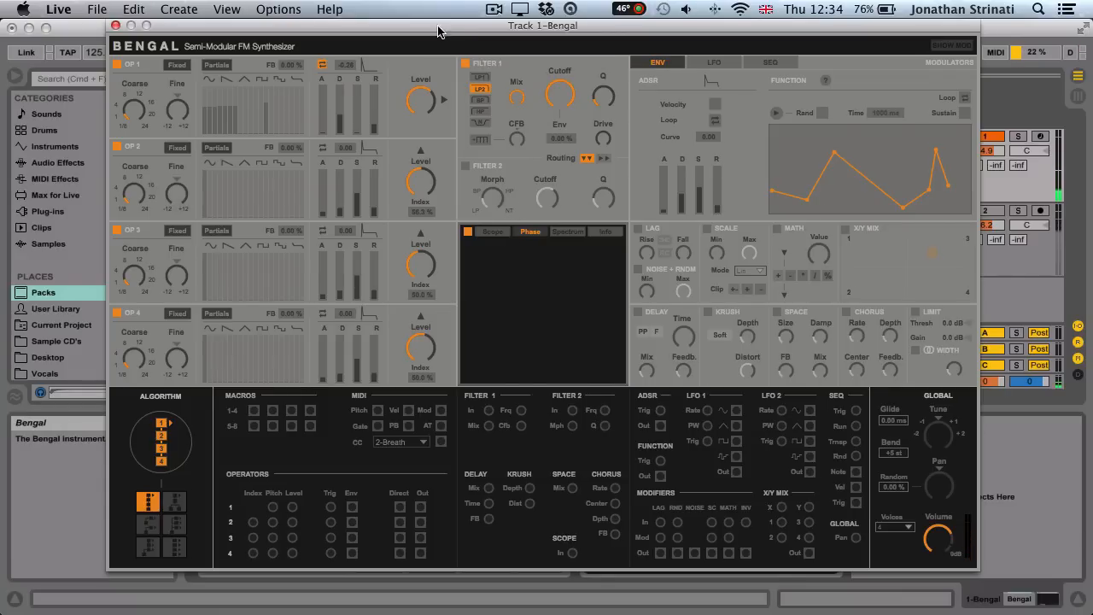
- Move the Bengal editor off the browser and load the Berg Bass.adv preset from the Bass folder
drag(441, 27, 766, 26)
scroll(167, 205, up, 6)
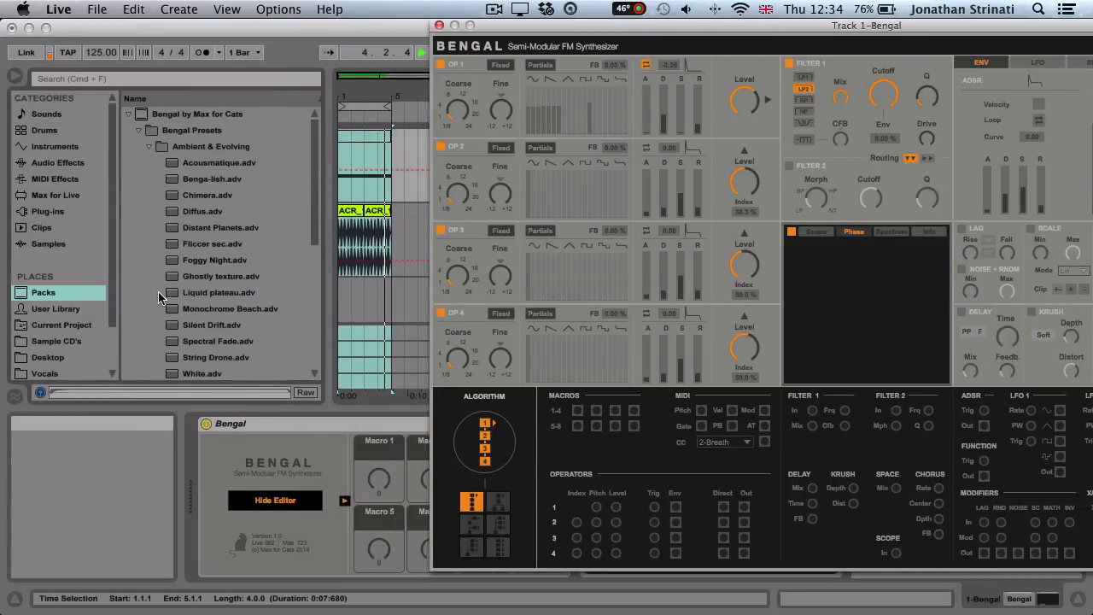
click(148, 146)
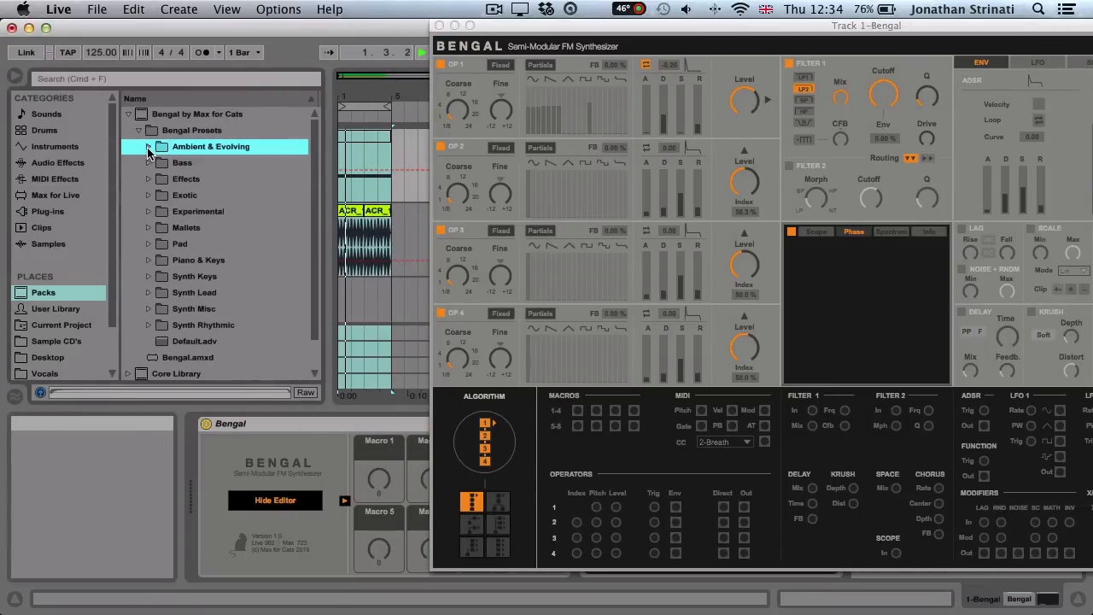
click(150, 162)
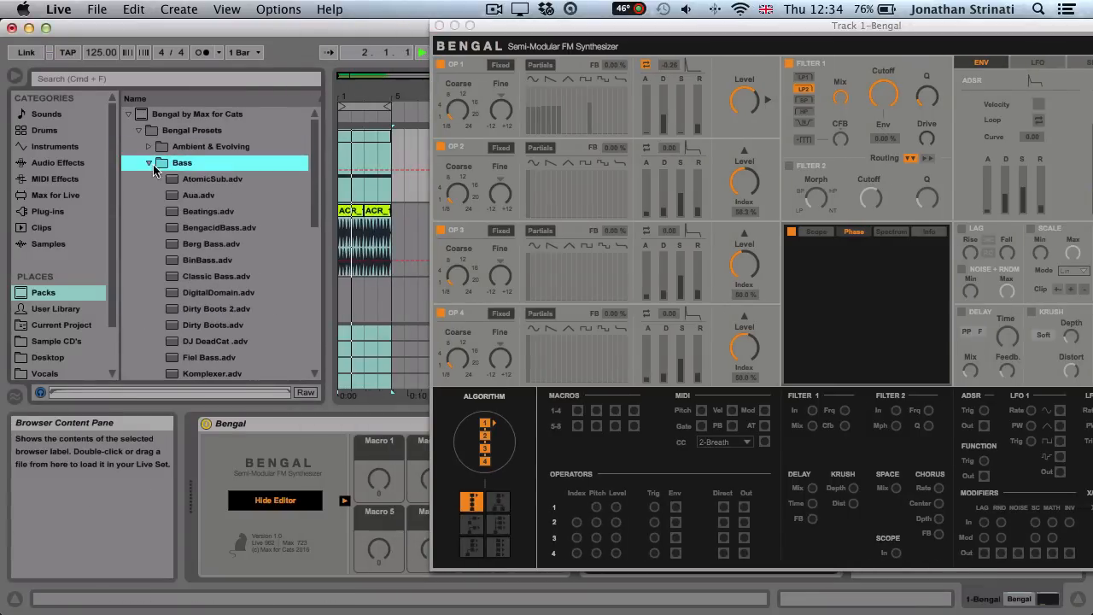
click(209, 244)
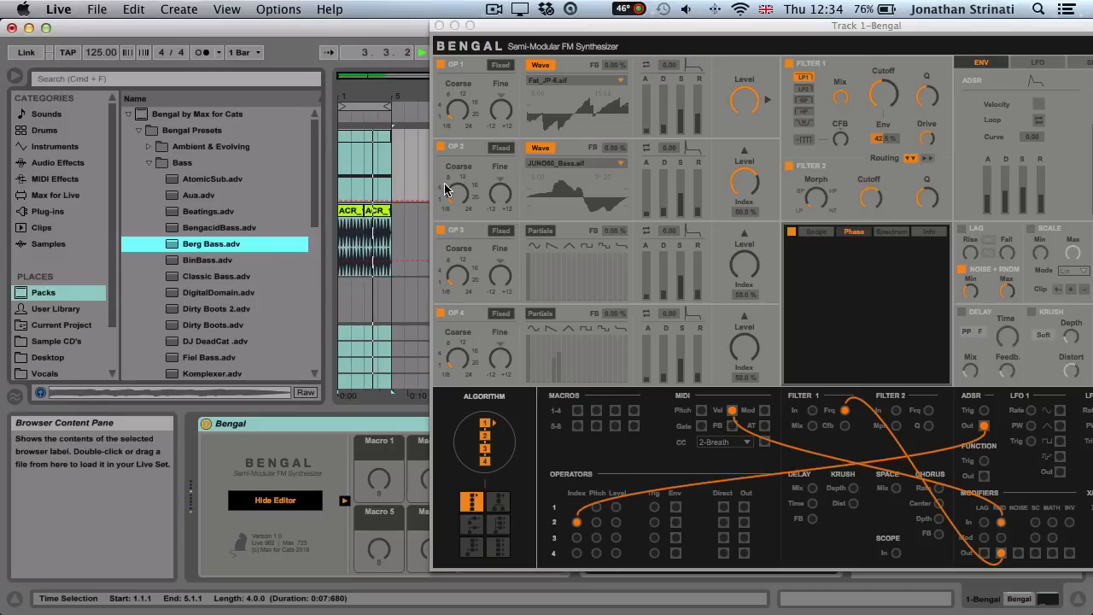
- Place the insert marker past the clips on the track, stop playback and move the Bengal editor back over the Live window
click(403, 164)
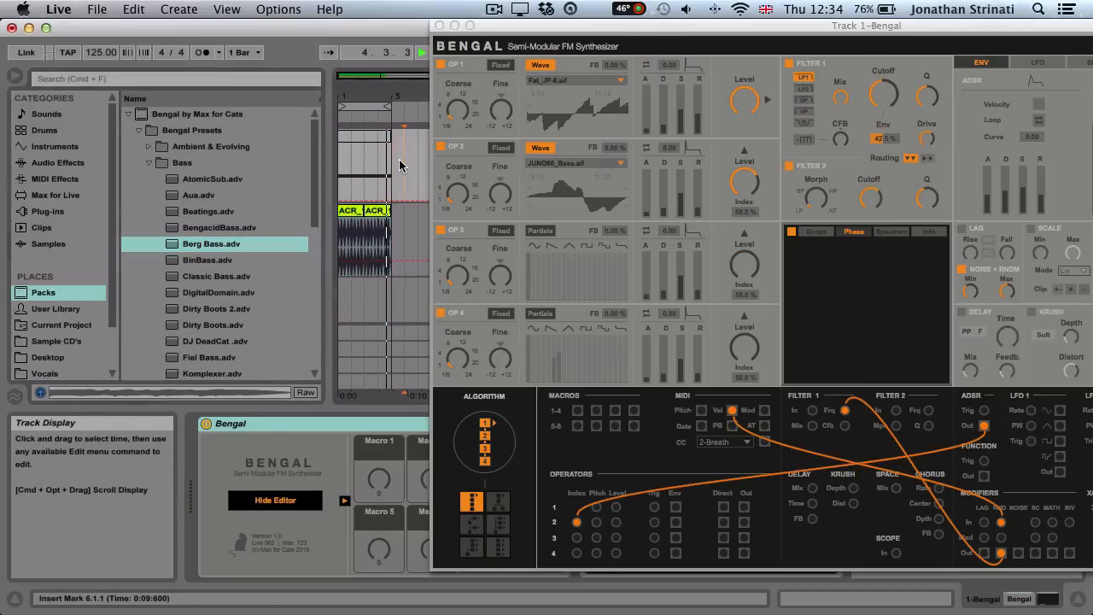
key(space)
drag(632, 31, 373, 53)
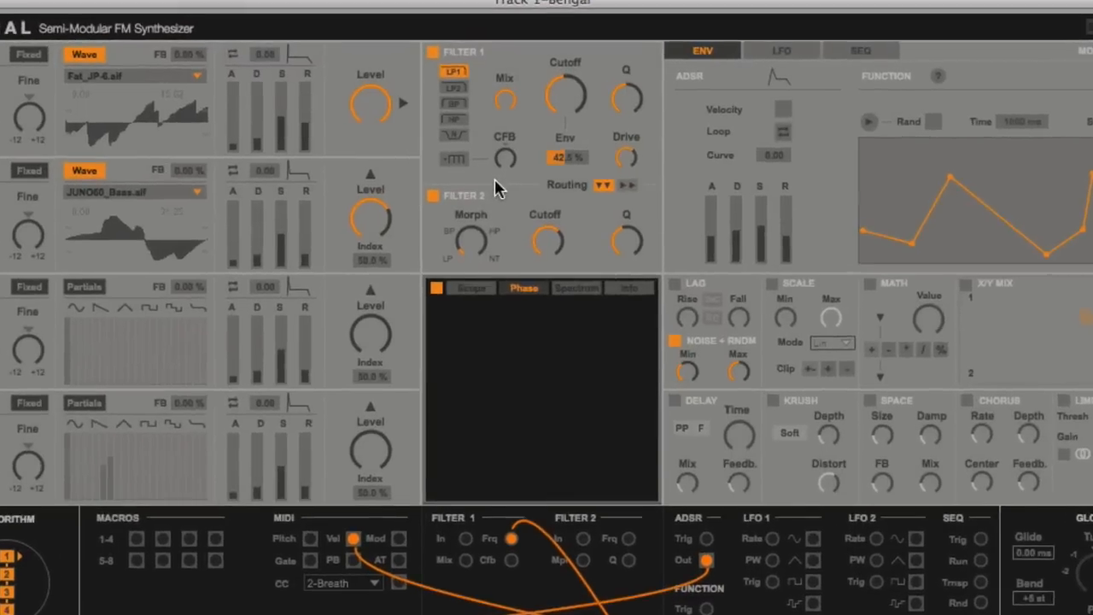
- Turn off Filter 2, set Filter 1's envelope amount to 30.7 % and the ADSR attack to about 17 ms
click(430, 198)
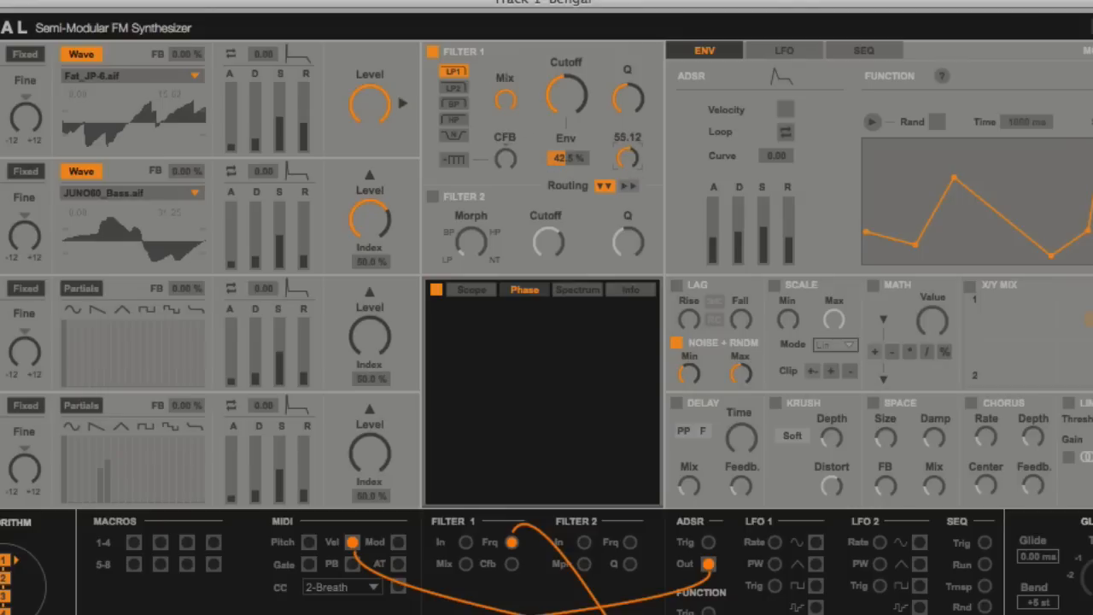
drag(575, 154, 576, 164)
drag(706, 239, 706, 253)
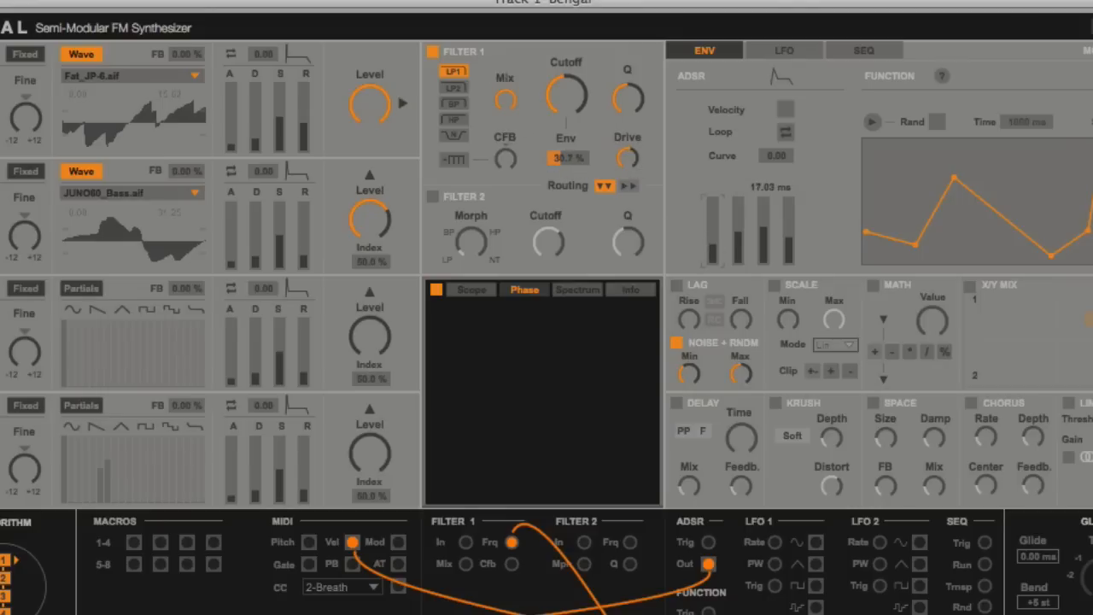
- Try Filter 1's LP2, band-pass, high-pass and notch modes while adjusting its cutoff and Q
click(452, 89)
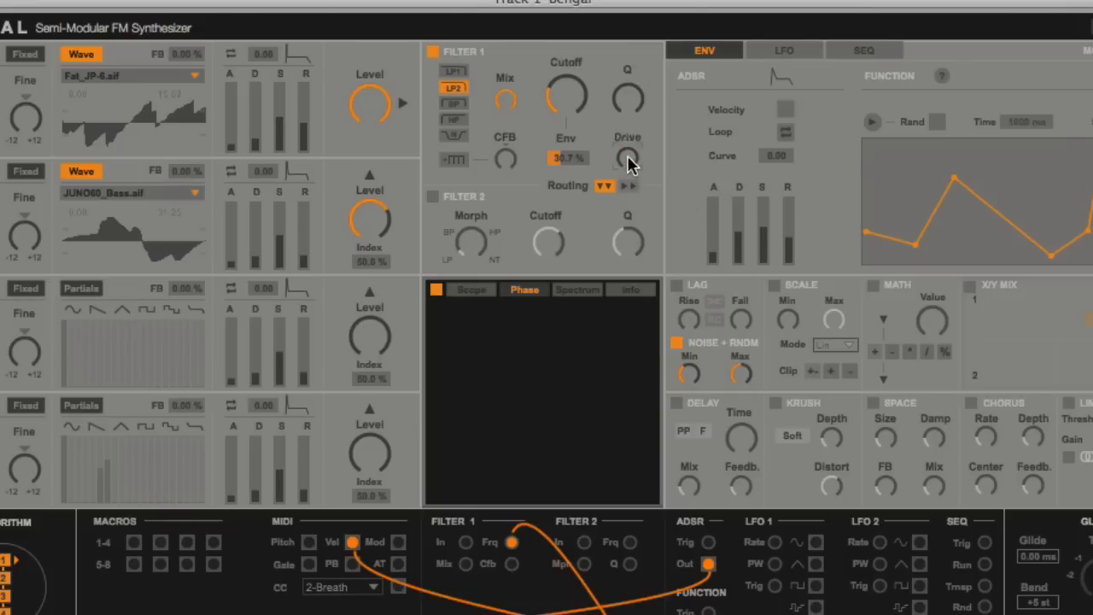
drag(563, 70, 538, 95)
click(453, 103)
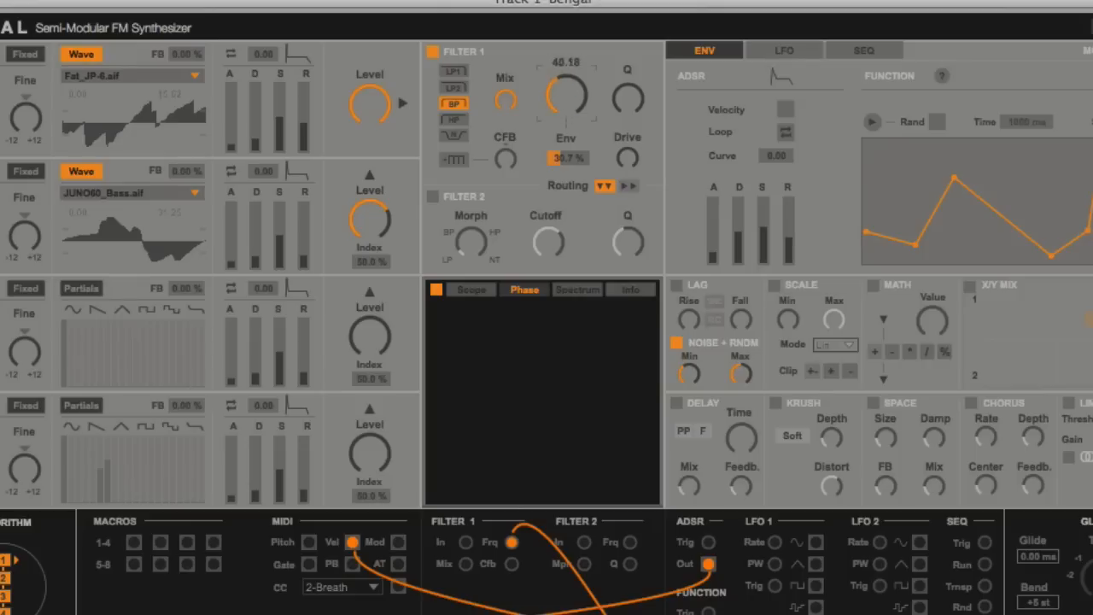
drag(618, 97, 618, 75)
mouse_move(571, 105)
mouse_down()
mouse_move(570, 92)
mouse_move(547, 120)
mouse_move(580, 104)
mouse_move(580, 92)
mouse_up()
click(454, 120)
click(453, 134)
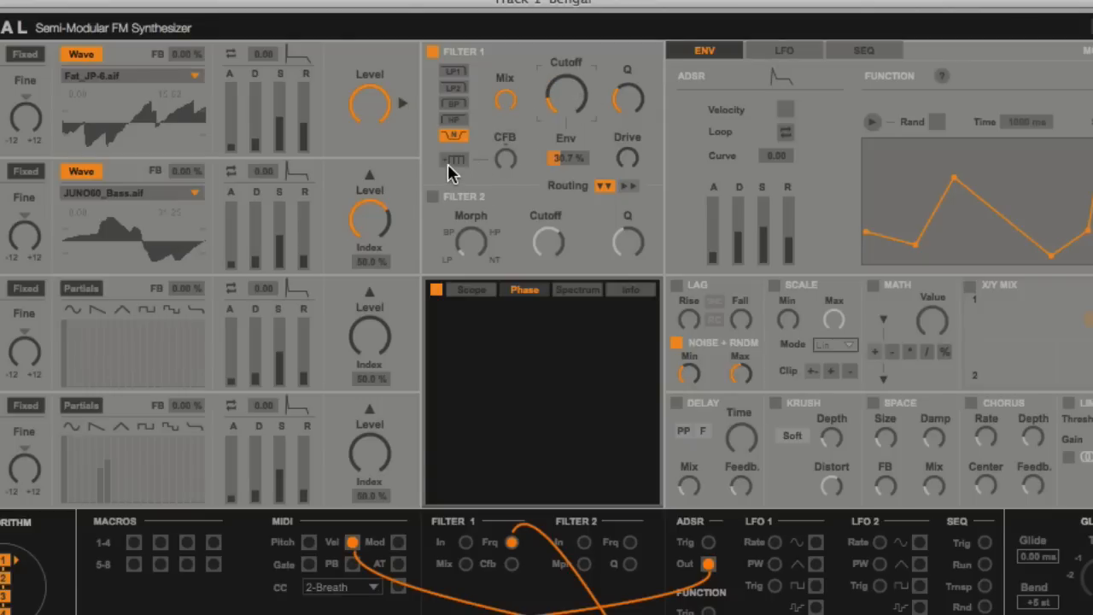
- Enable Filter 1's comb filter, try the LP1 mode and settle on LP2
click(450, 161)
mouse_move(504, 92)
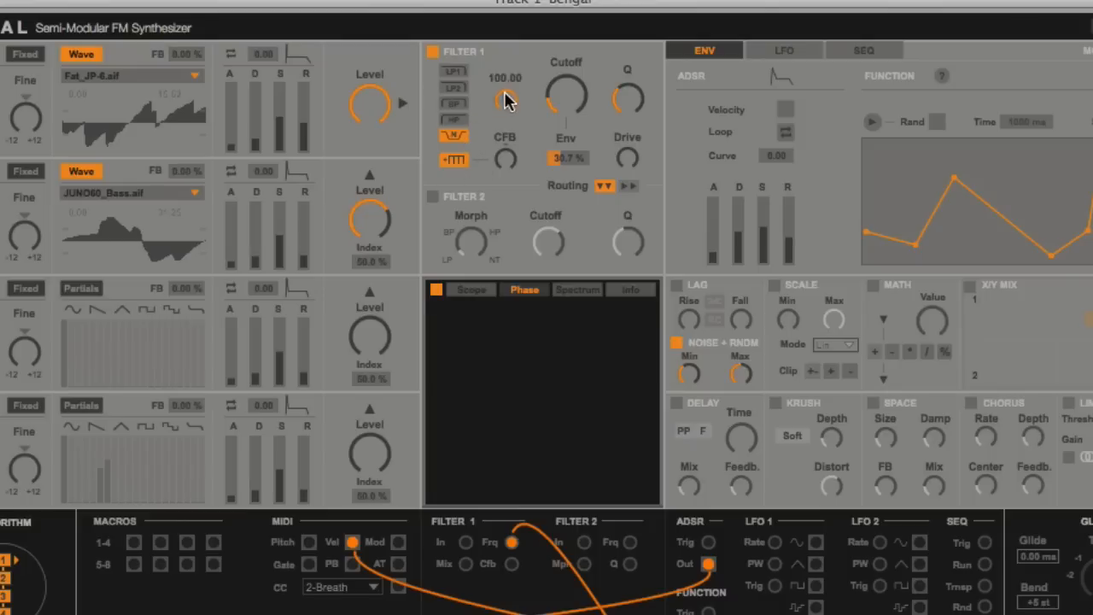
click(454, 71)
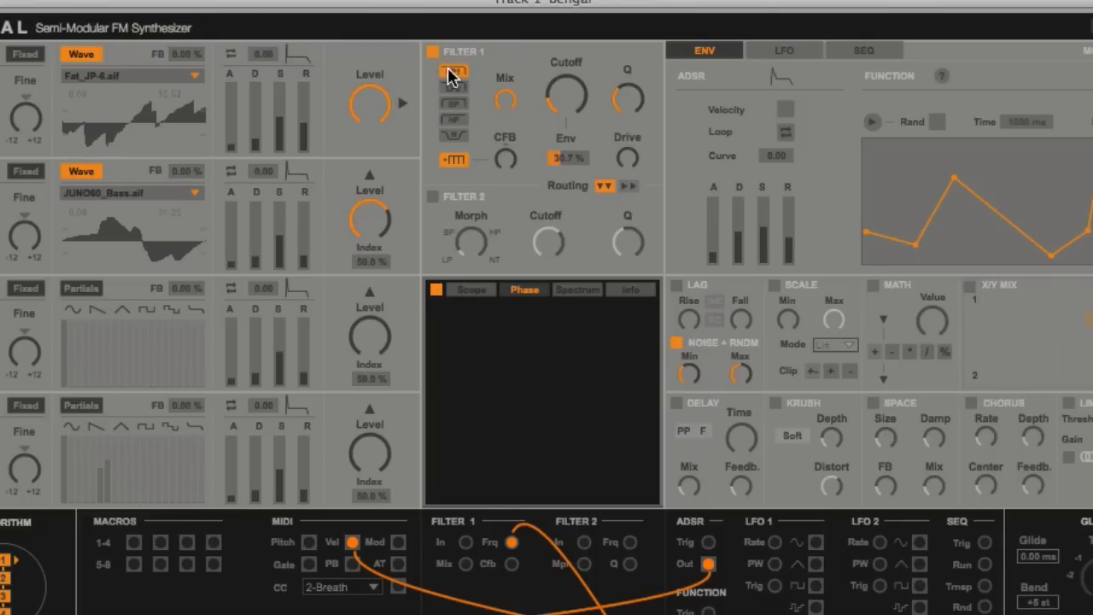
click(453, 88)
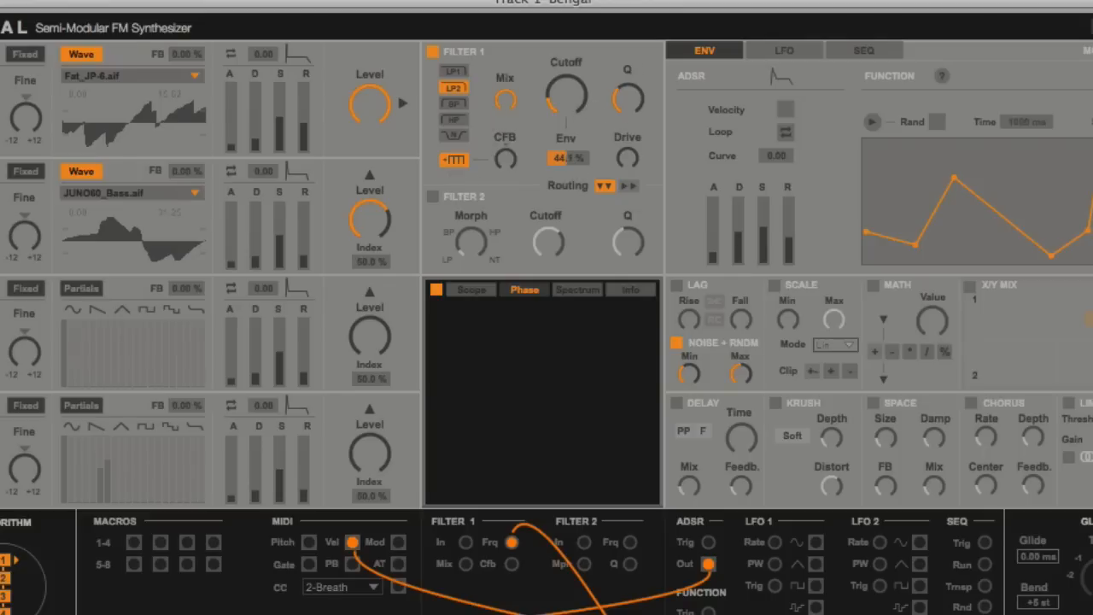
- Adjust Filter 1's comb feedback and cutoff, set its envelope amount to 57.5 %, and turn the comb filter off
drag(571, 159, 620, 141)
drag(506, 159, 505, 157)
drag(521, 167, 521, 192)
drag(549, 117, 549, 109)
drag(571, 162, 629, 162)
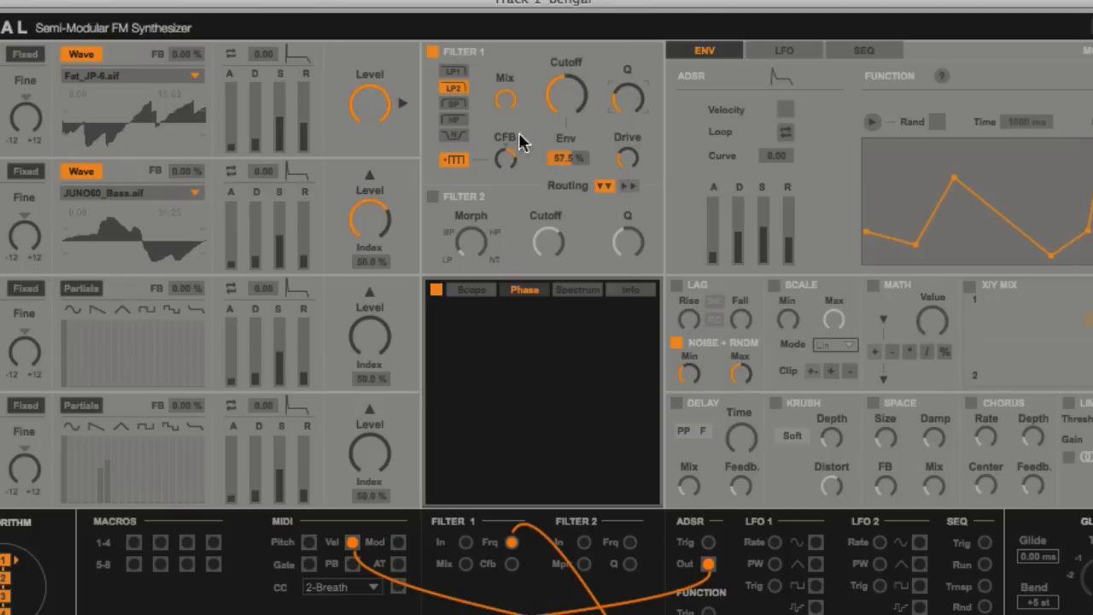
drag(519, 142, 519, 149)
click(457, 161)
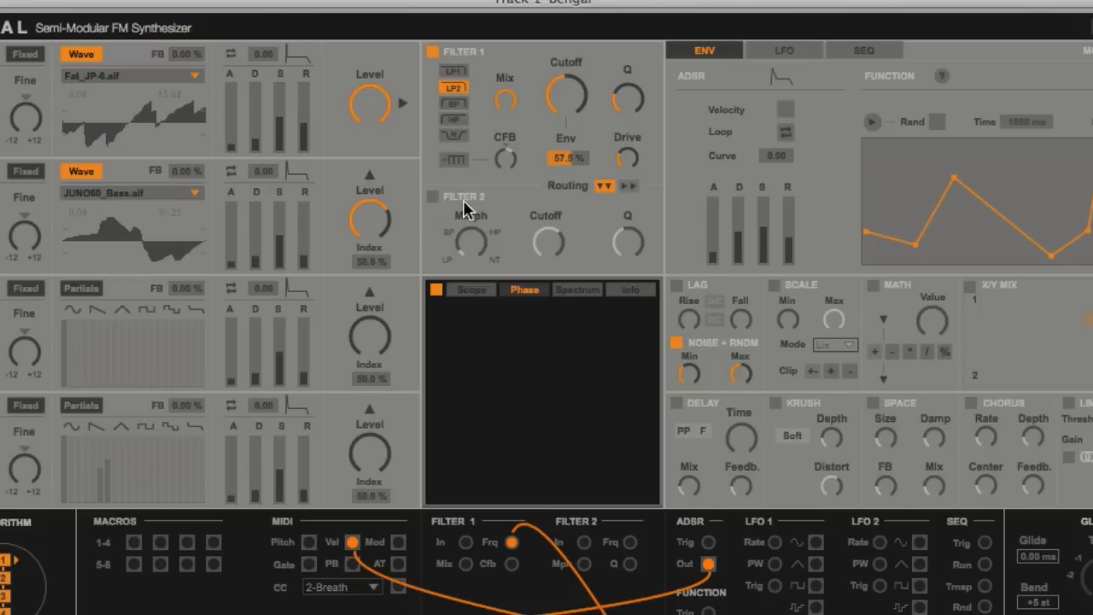
- Turn Filter 2 on and Filter 1 off, and adjust Filter 2's morph, cutoff and Q
click(432, 197)
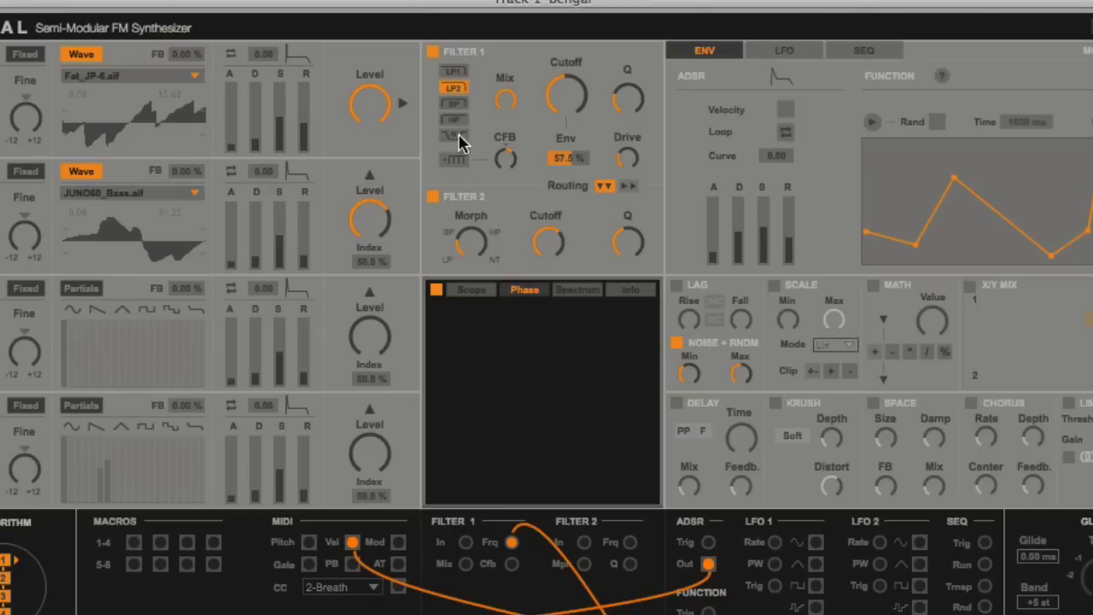
click(432, 52)
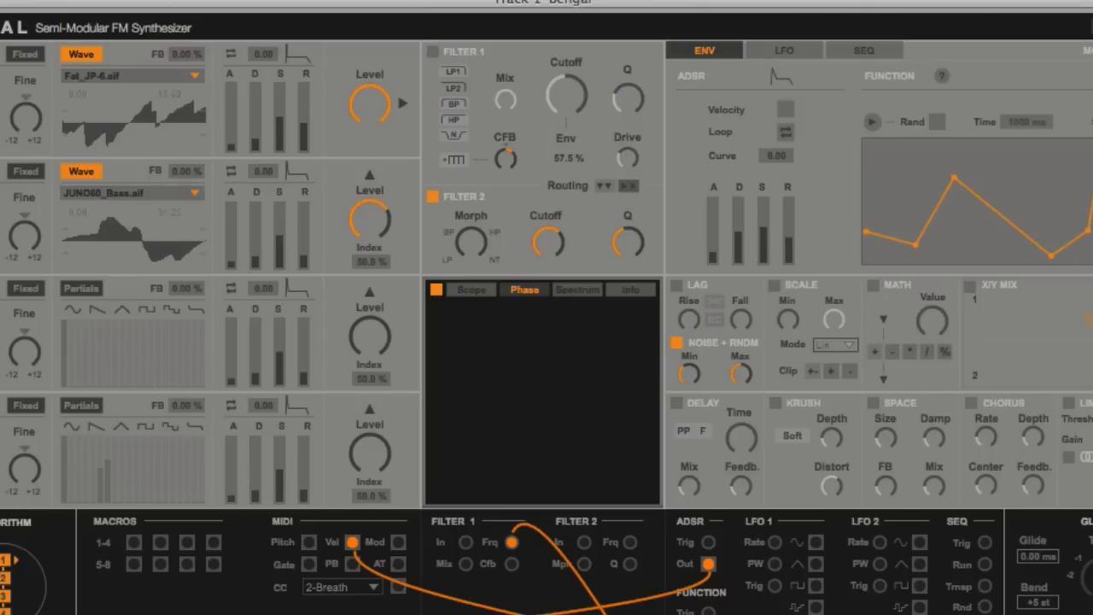
drag(464, 244, 465, 265)
drag(552, 245, 552, 259)
drag(628, 243, 636, 253)
- Show the waveform in the Scope display, set Filter 2's cutoff to about 7.34 and raise its Q
click(466, 290)
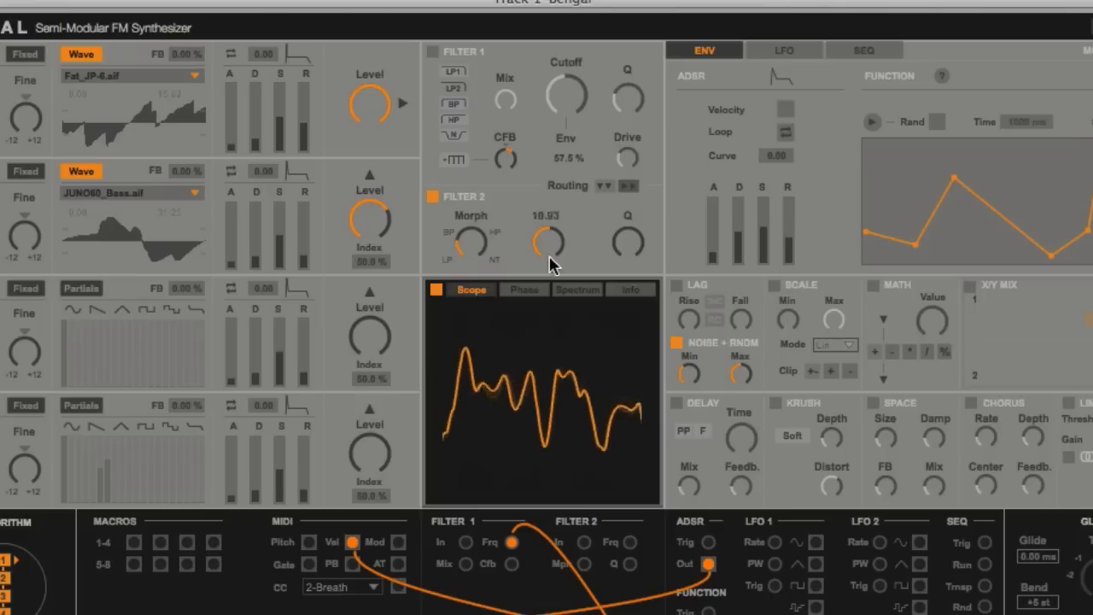
drag(550, 256, 550, 239)
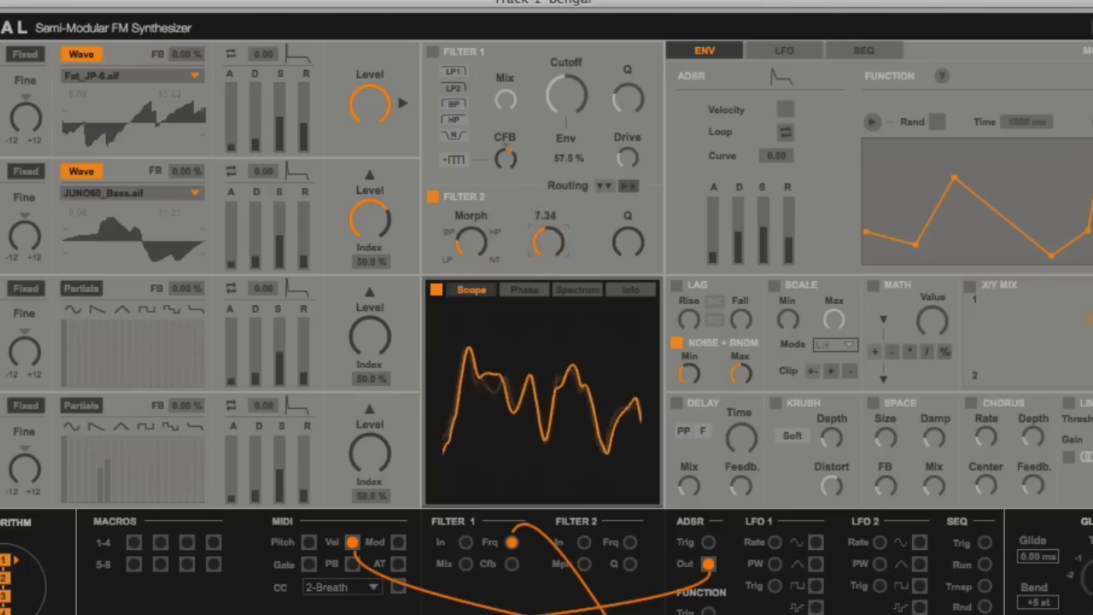
drag(616, 244, 616, 237)
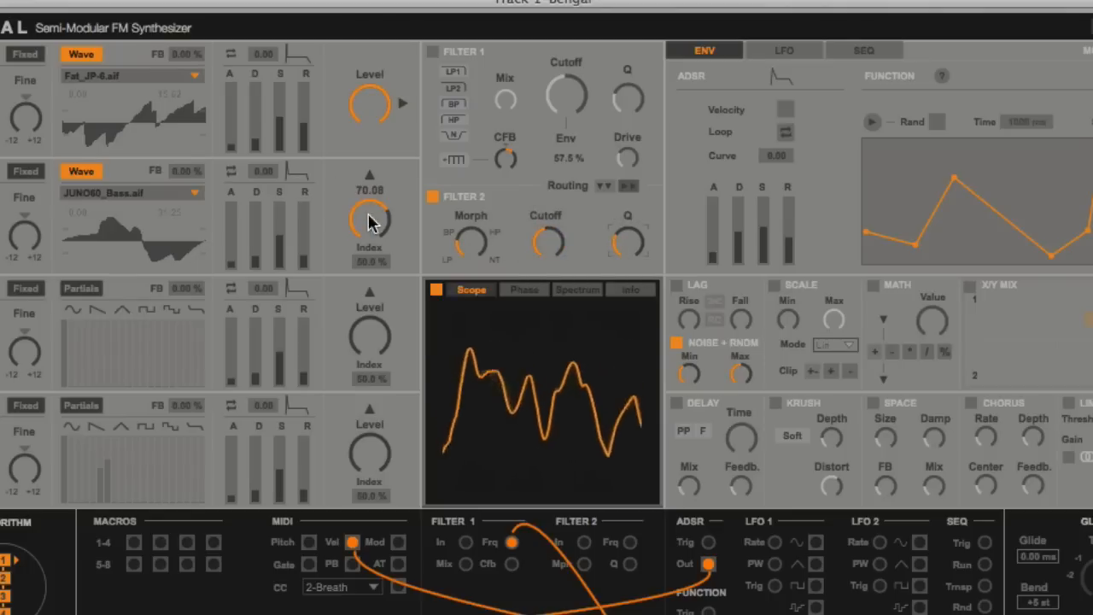
- Set operator 2's index to 43.7 % and view the output in the Phase and Spectrum displays
drag(370, 220, 365, 272)
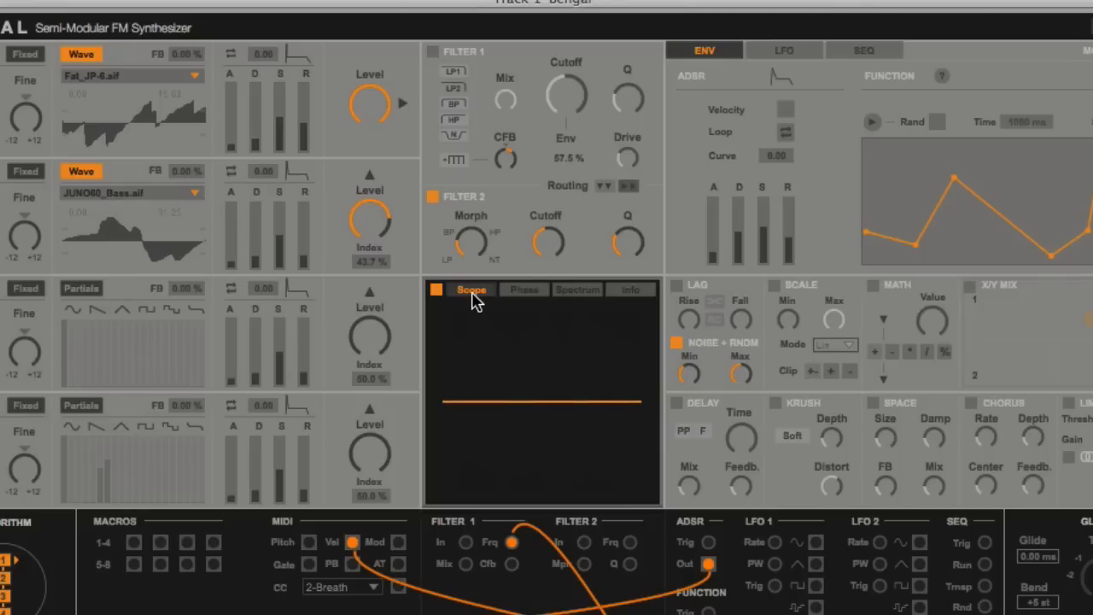
click(522, 292)
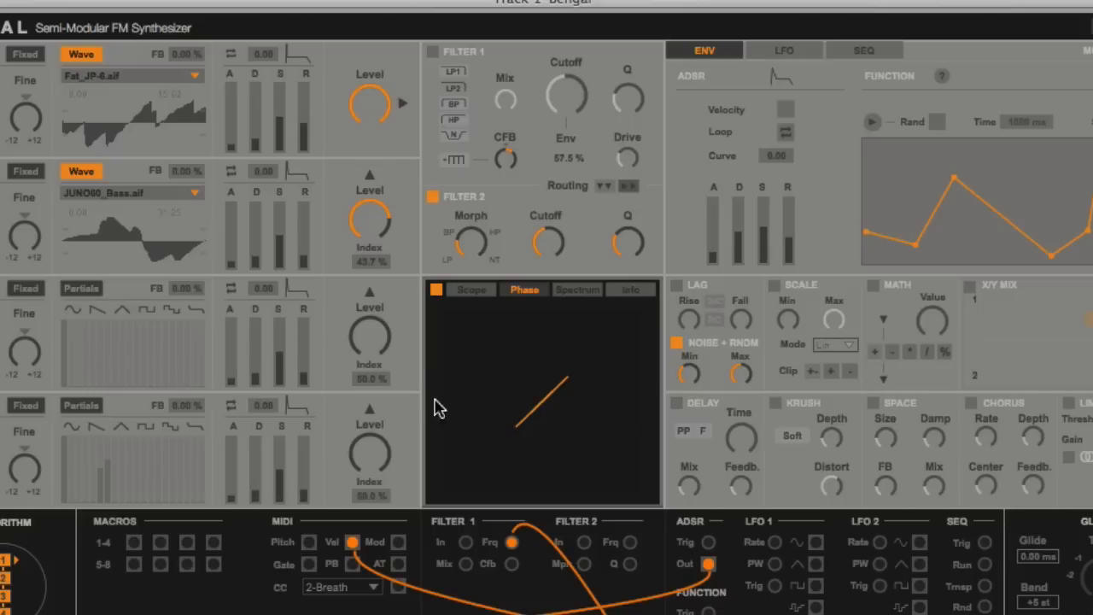
click(579, 292)
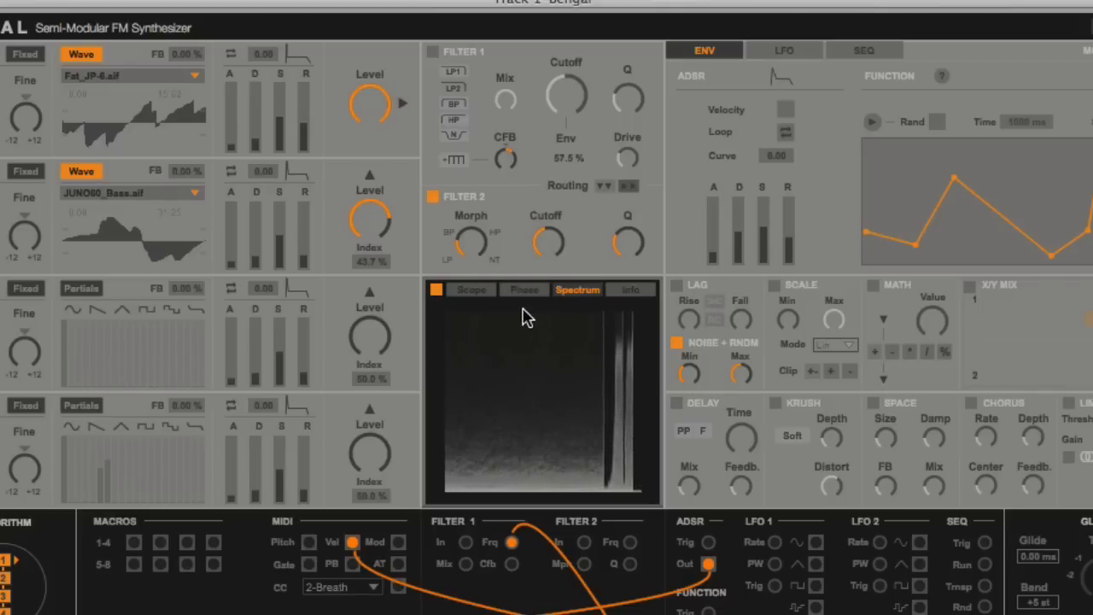
- View the Info, Scope, Phase and Spectrum displays in turn and return to the Scope
click(625, 294)
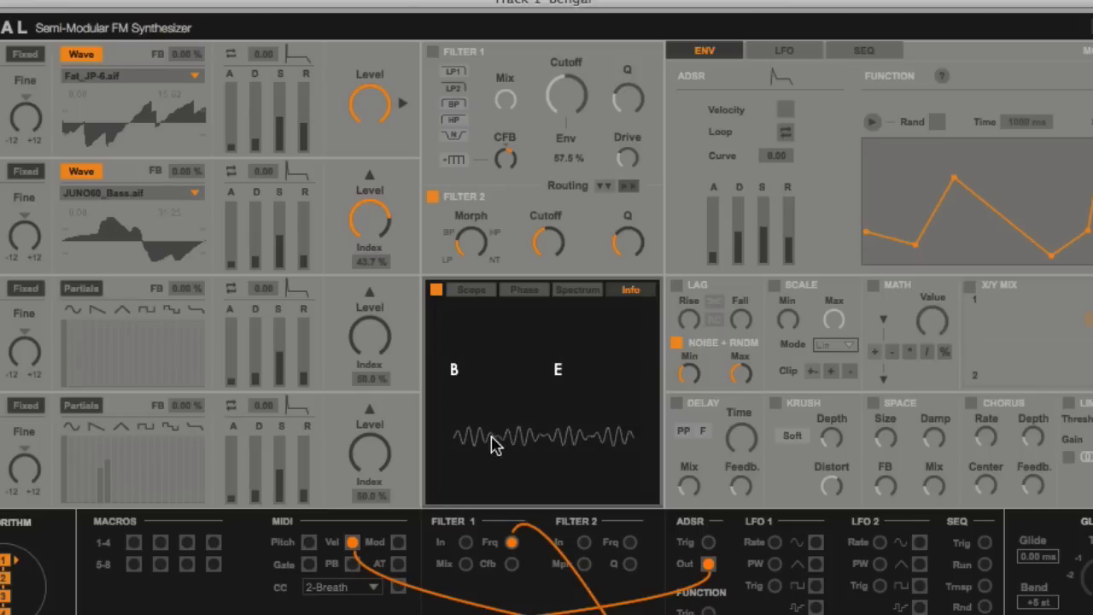
click(468, 290)
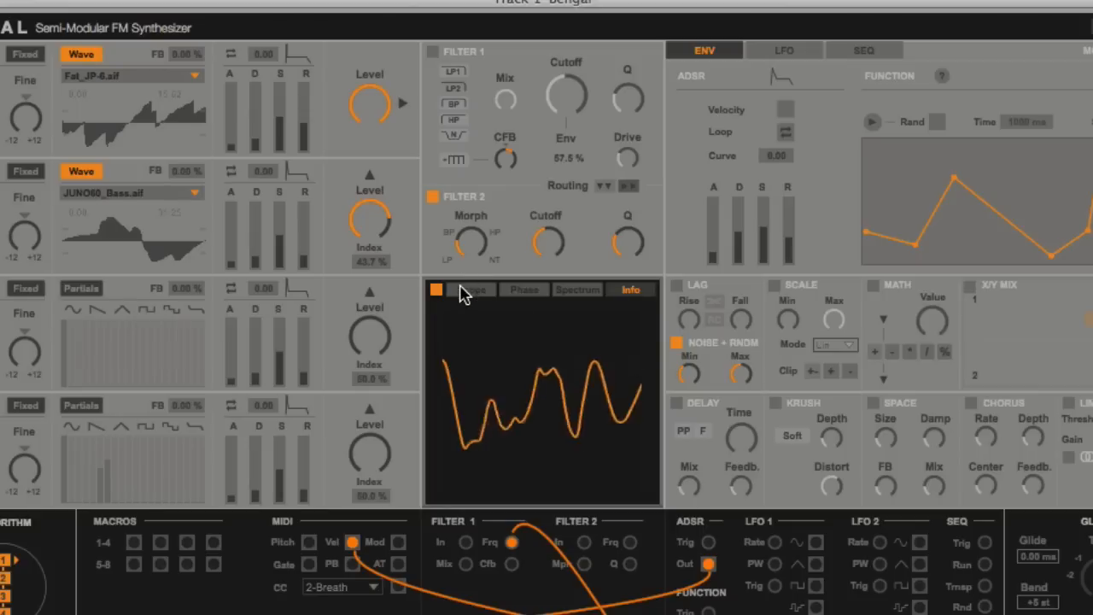
click(514, 293)
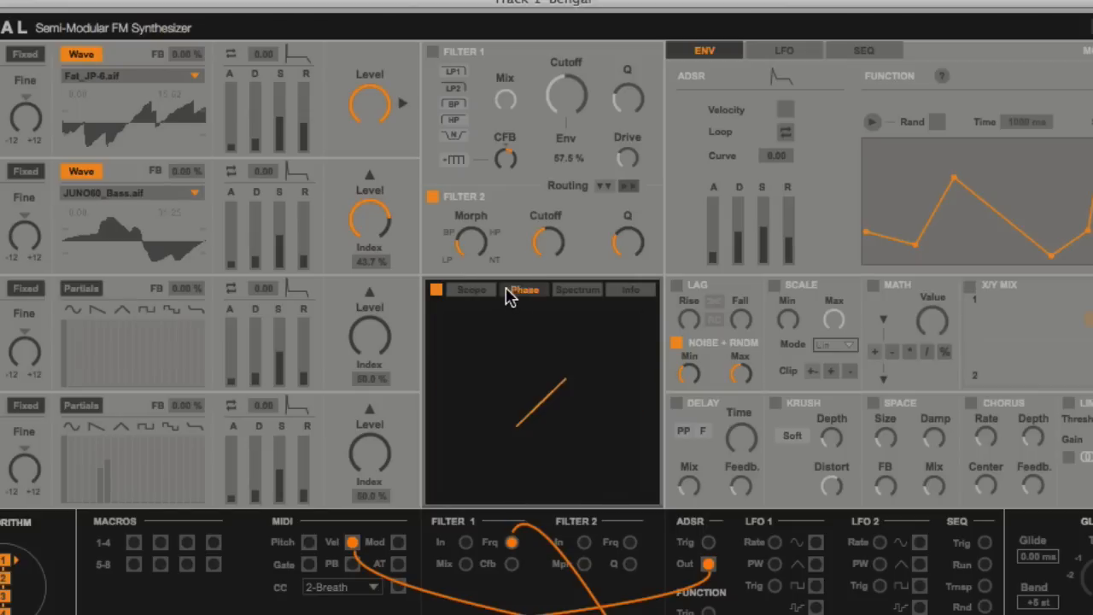
click(575, 296)
click(524, 295)
click(474, 293)
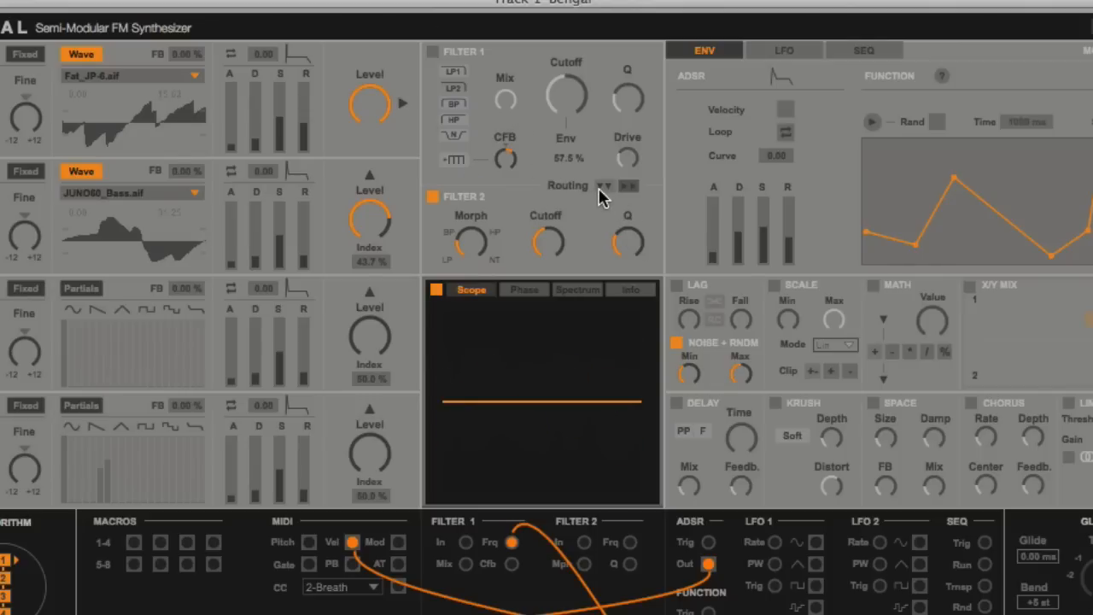
- Turn Filter 1 on, compare the two filter routings, restore the original routing and turn Filter 2 off
click(628, 186)
click(433, 52)
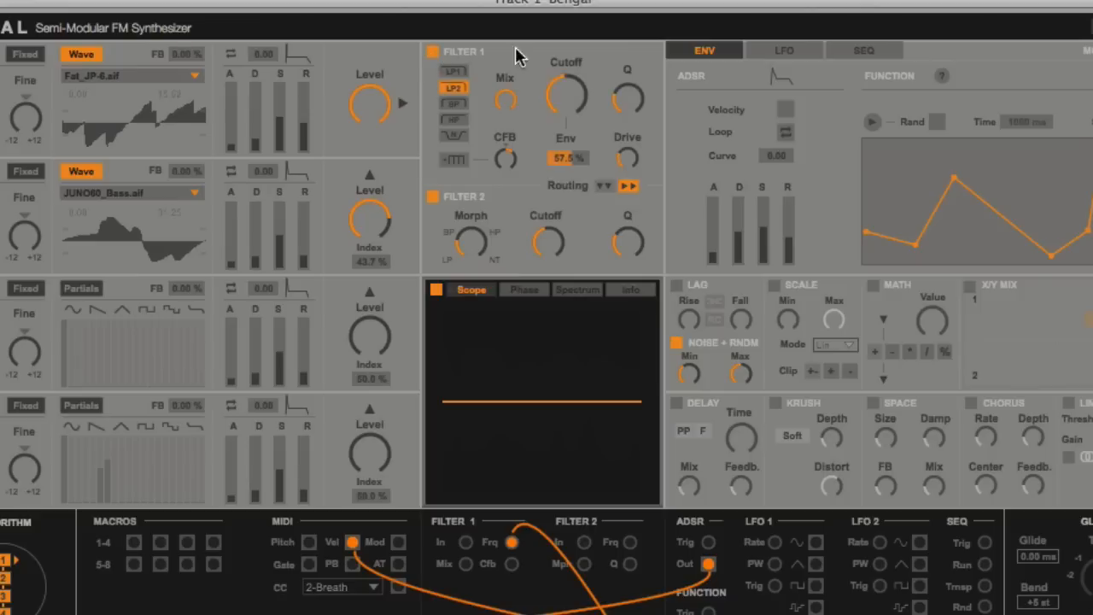
click(602, 186)
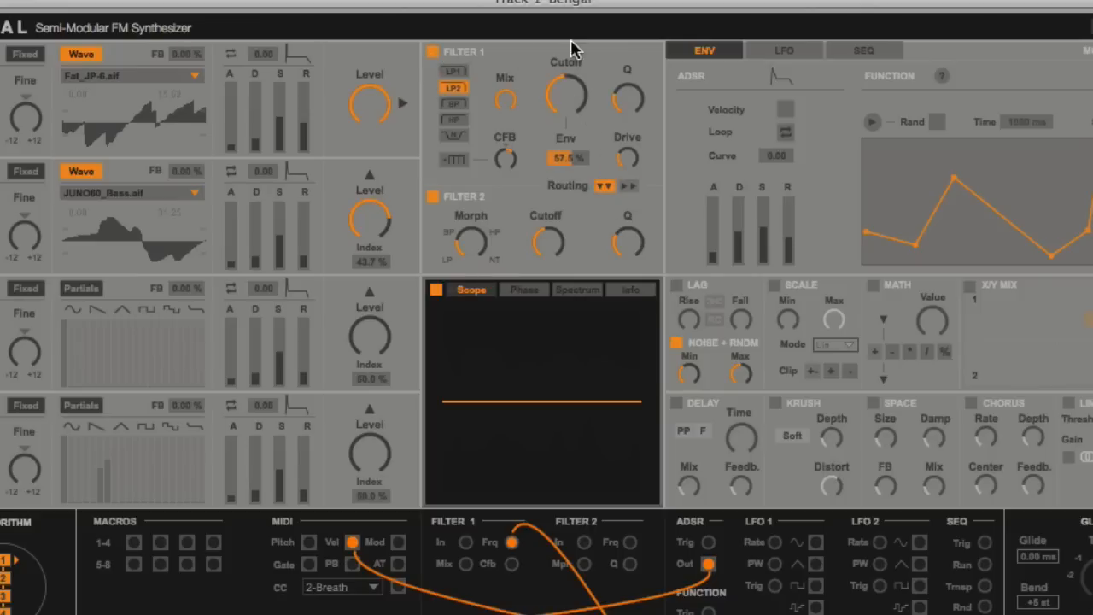
click(630, 186)
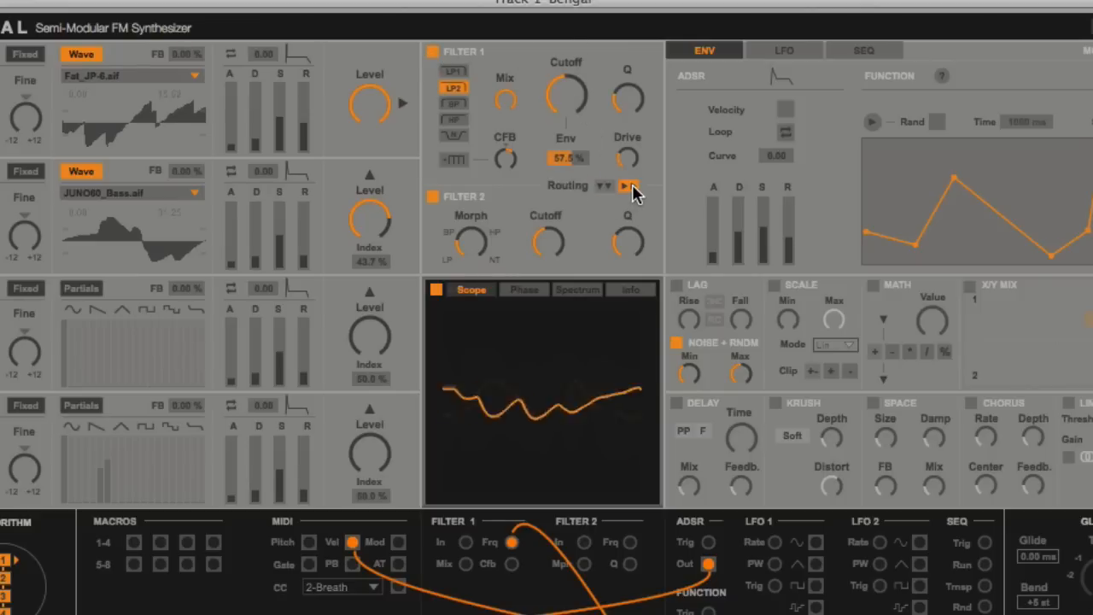
click(603, 188)
click(432, 197)
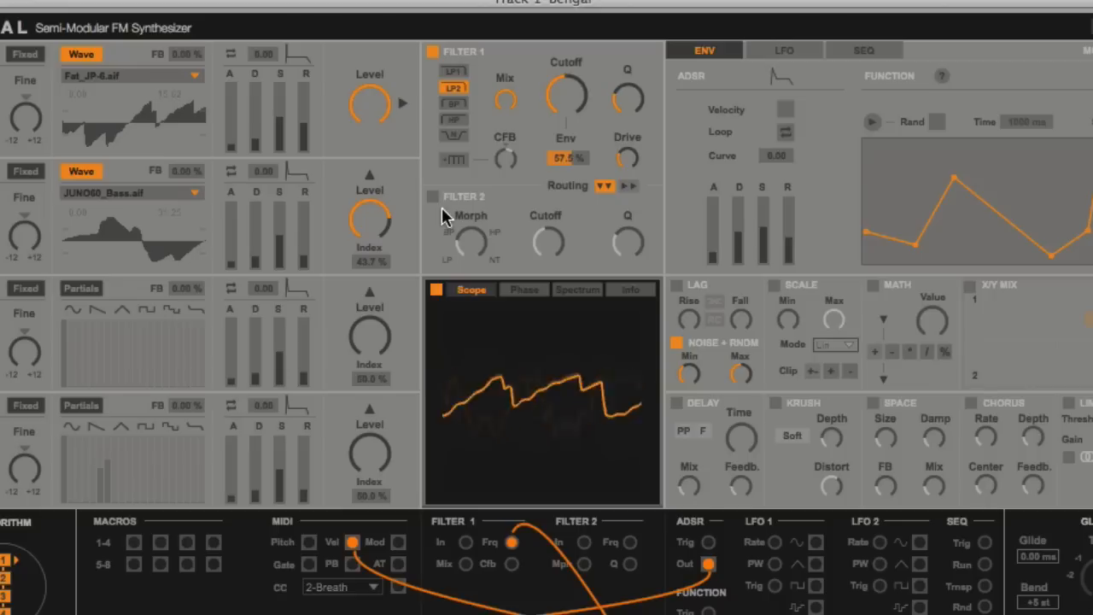
- Look through the LFO and SEQ modulators and return to the envelope modulators
mouse_move(568, 84)
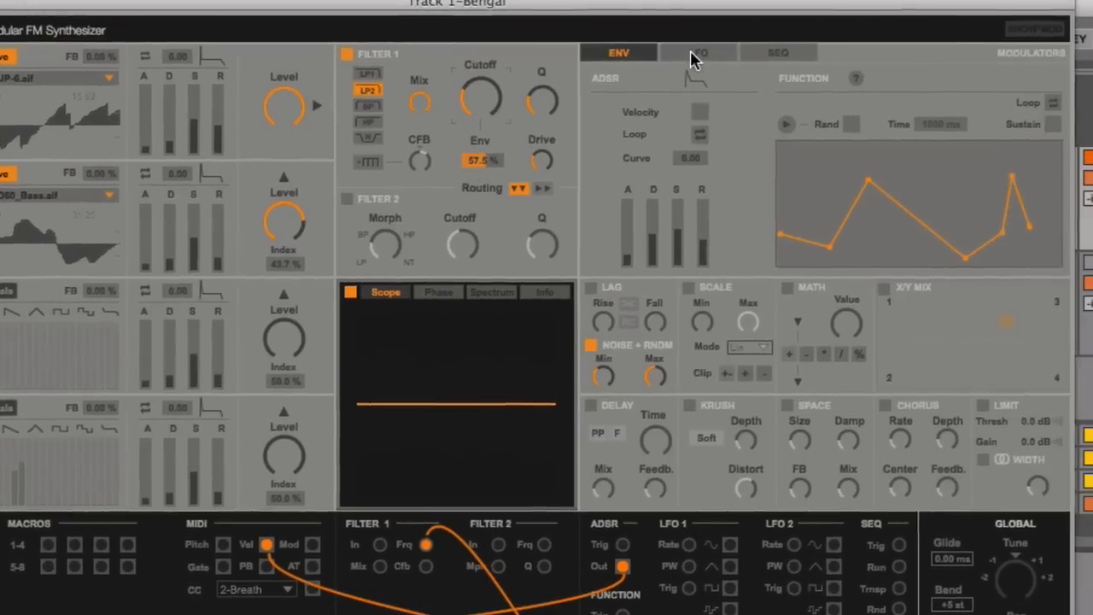
click(783, 50)
click(845, 53)
click(589, 56)
click(536, 54)
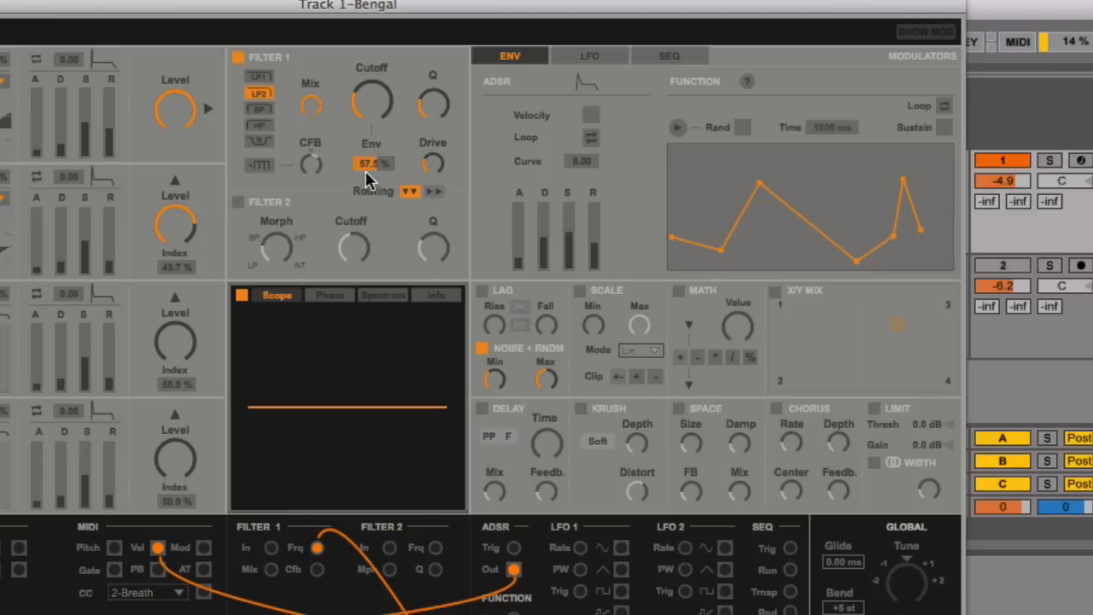
- Set Filter 1's envelope amount to 94.5 %, and lower its cutoff, its Q and the ADSR sustain
drag(372, 166, 372, 149)
mouse_move(369, 87)
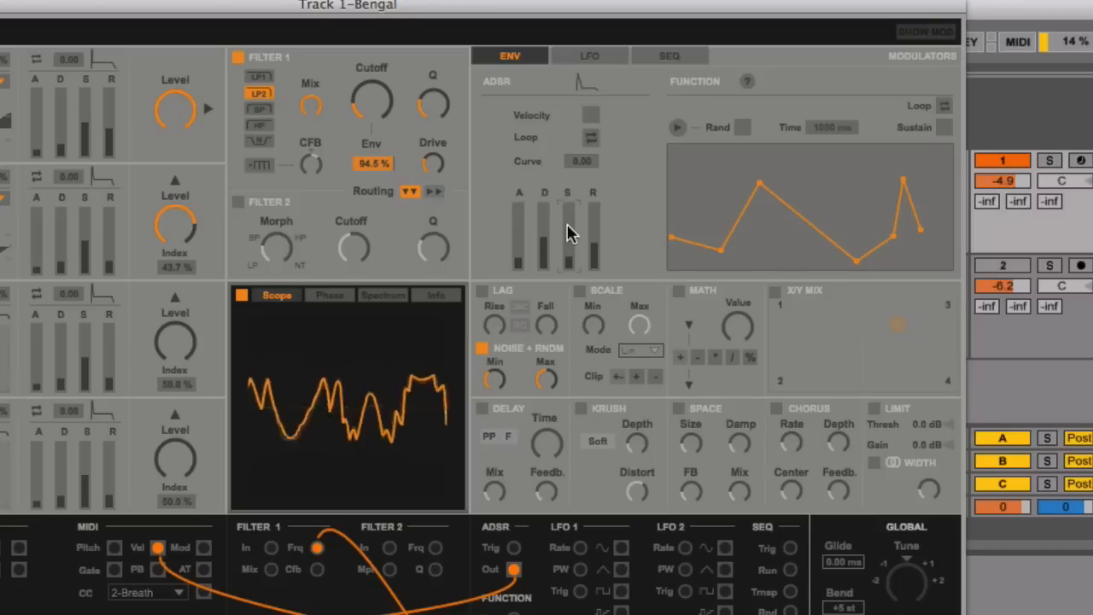
drag(433, 112, 434, 123)
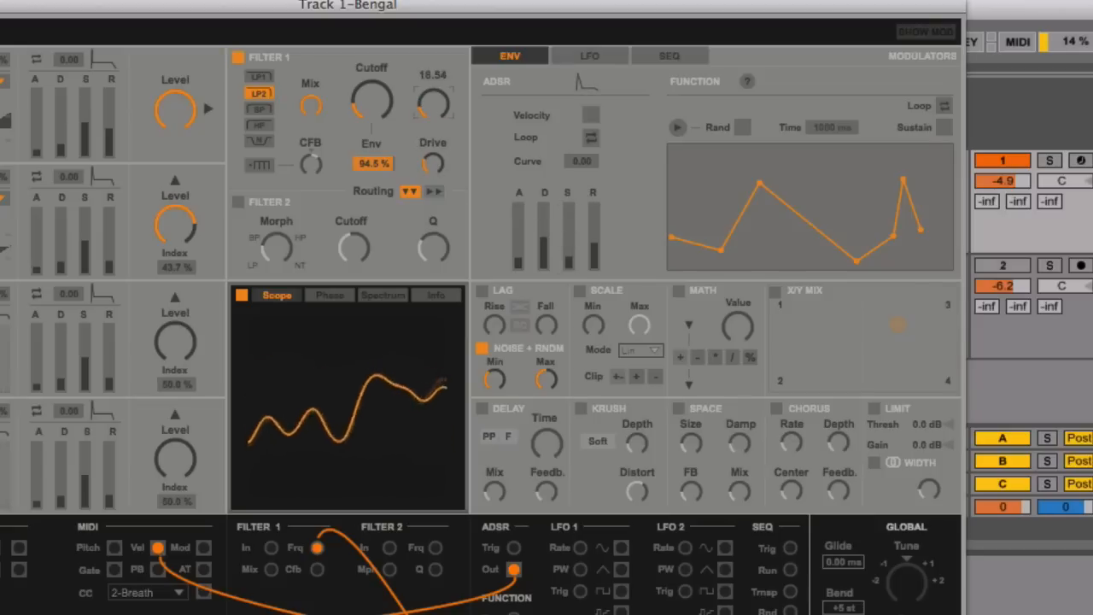
- Set the ADSR curve to 0.40, shorten the attack while trying envelope looping, and leave Loop off with Velocity on
drag(518, 260, 518, 262)
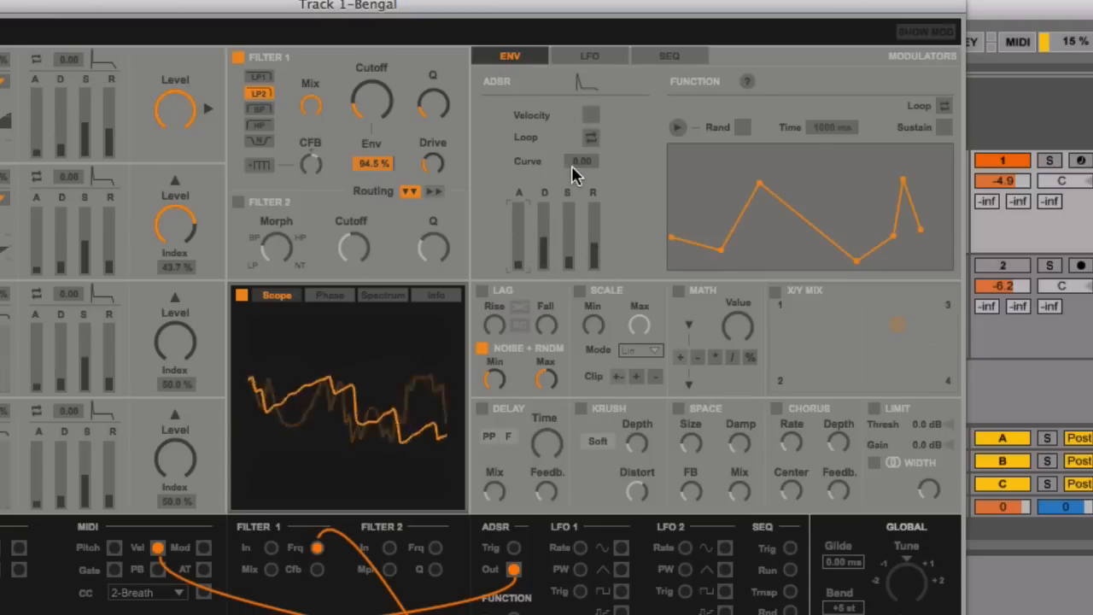
drag(577, 168, 577, 159)
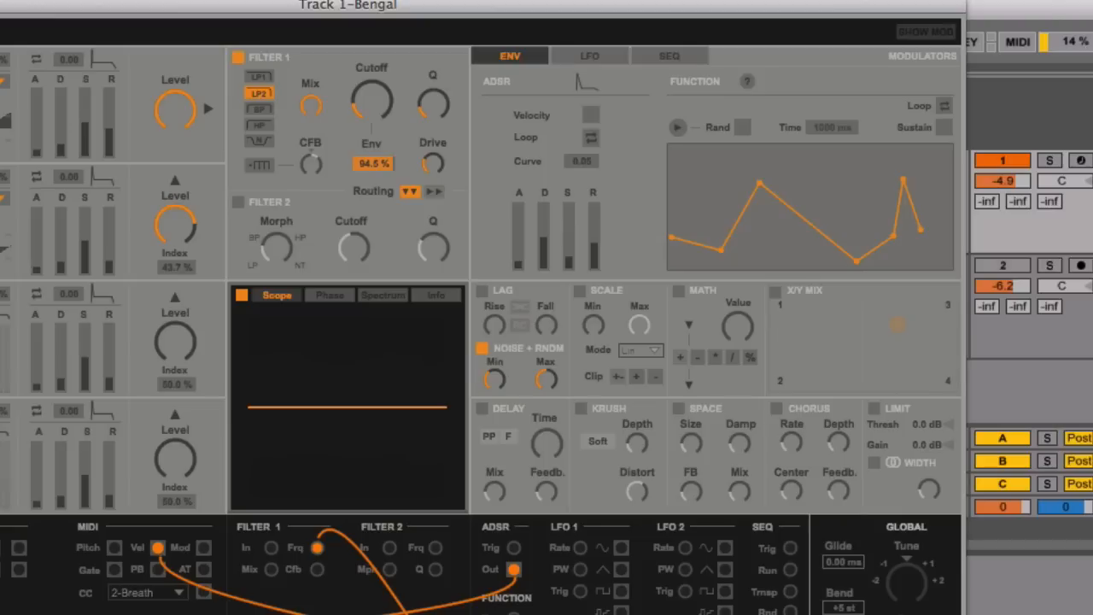
click(591, 138)
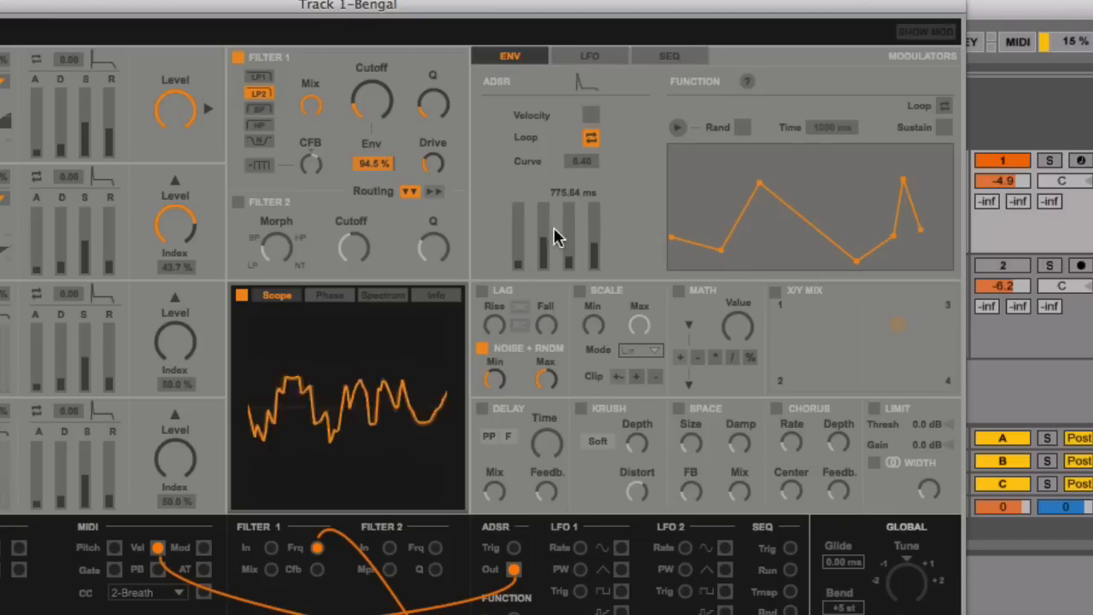
drag(518, 263, 593, 261)
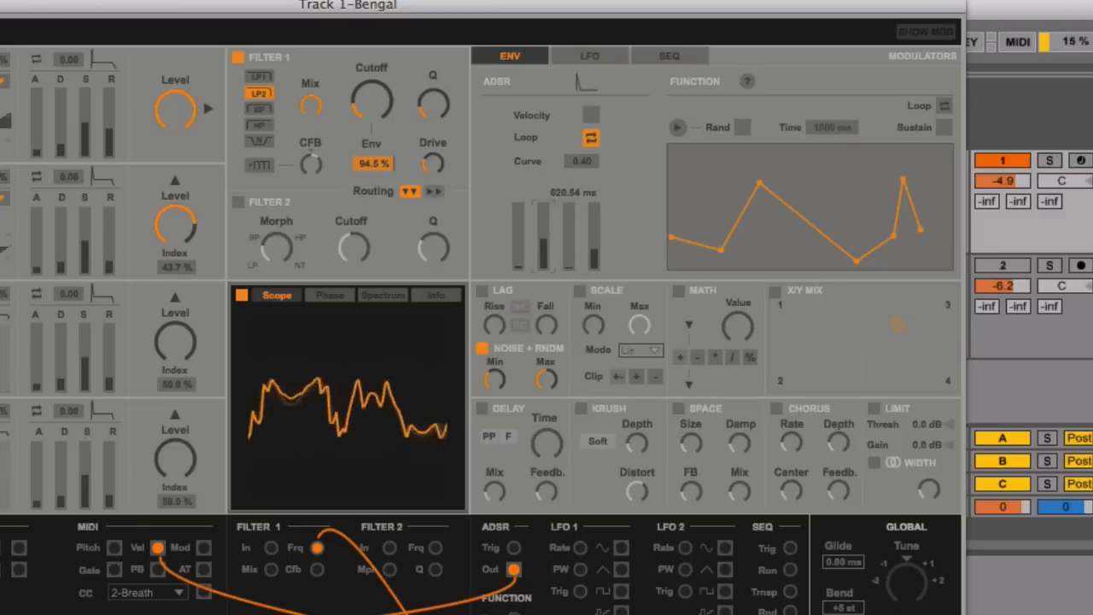
click(588, 133)
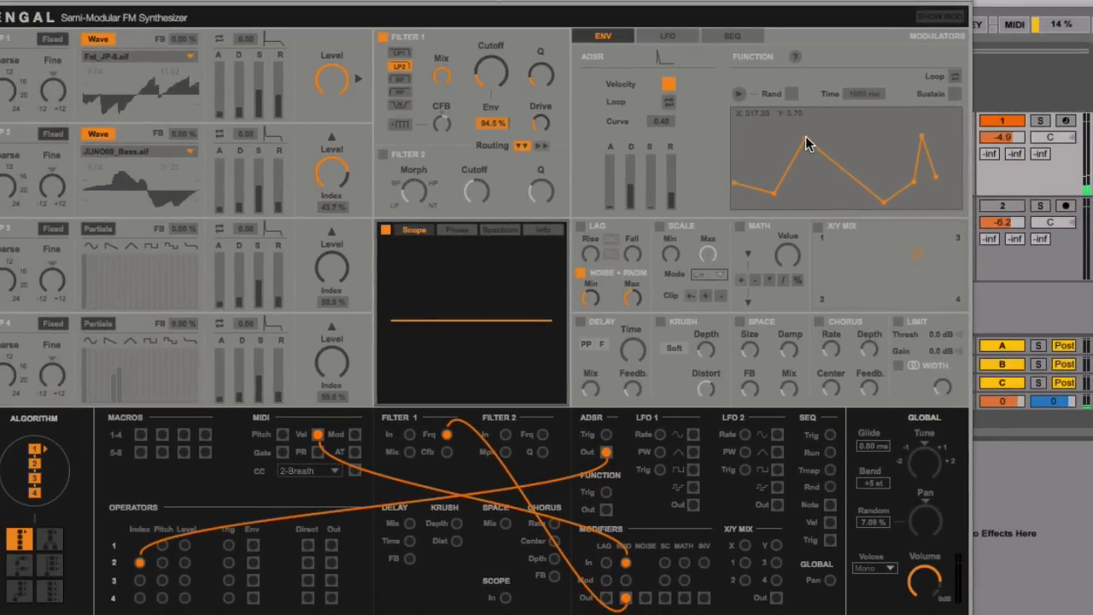
- Patch the Function output to Filter 1's frequency input and move the function's first peak higher and further along
drag(805, 139, 813, 136)
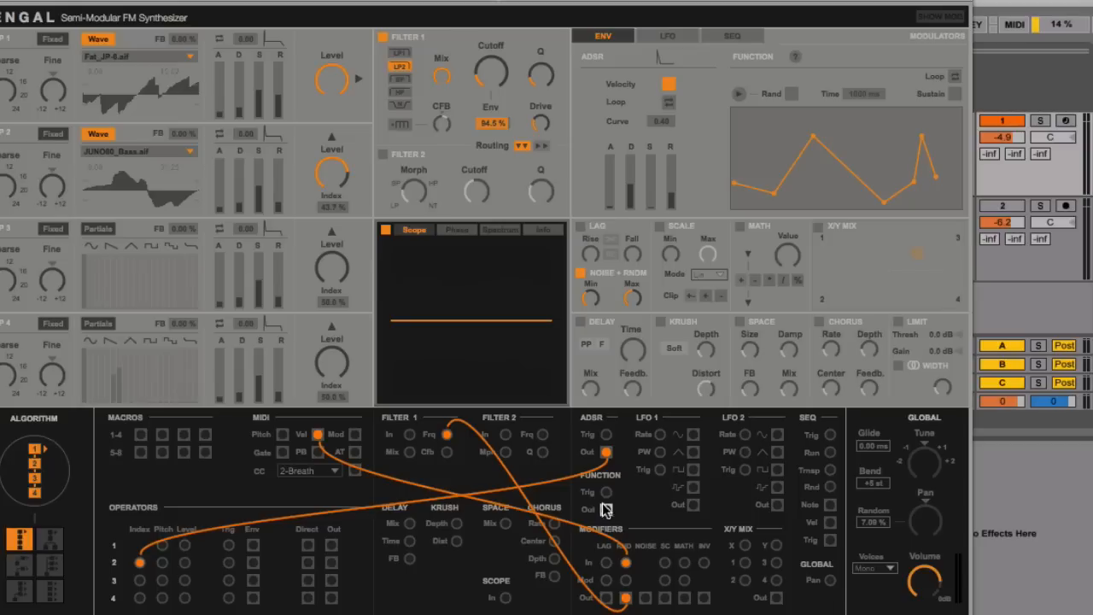
drag(606, 508, 447, 433)
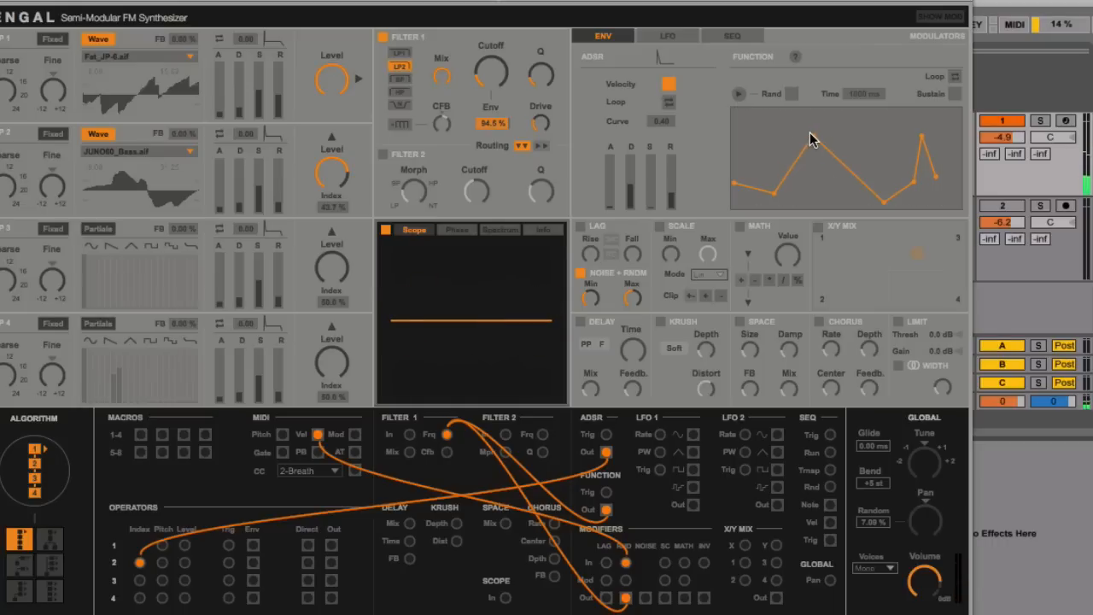
drag(817, 161, 845, 115)
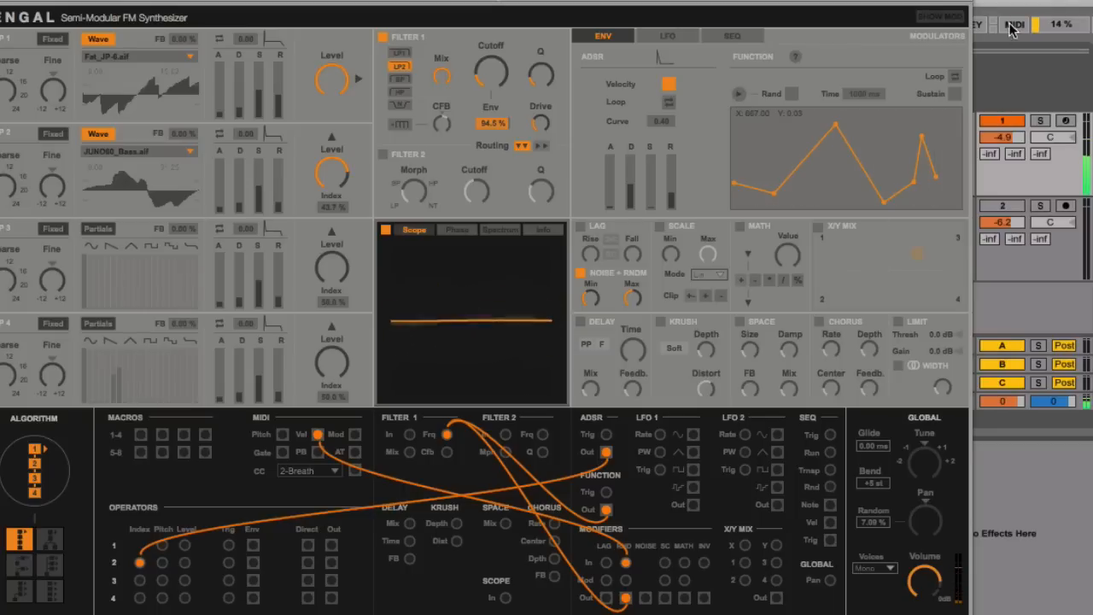
- Loop the function, lengthen its time to about 3.2 s, and try Rand to generate a new shape before turning it off
click(954, 76)
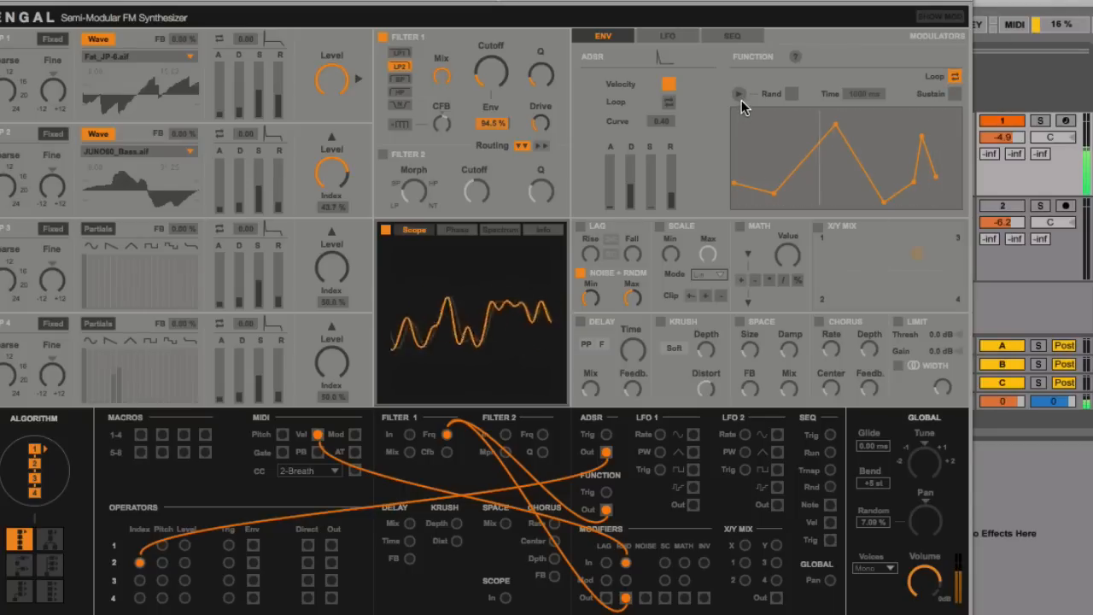
click(954, 93)
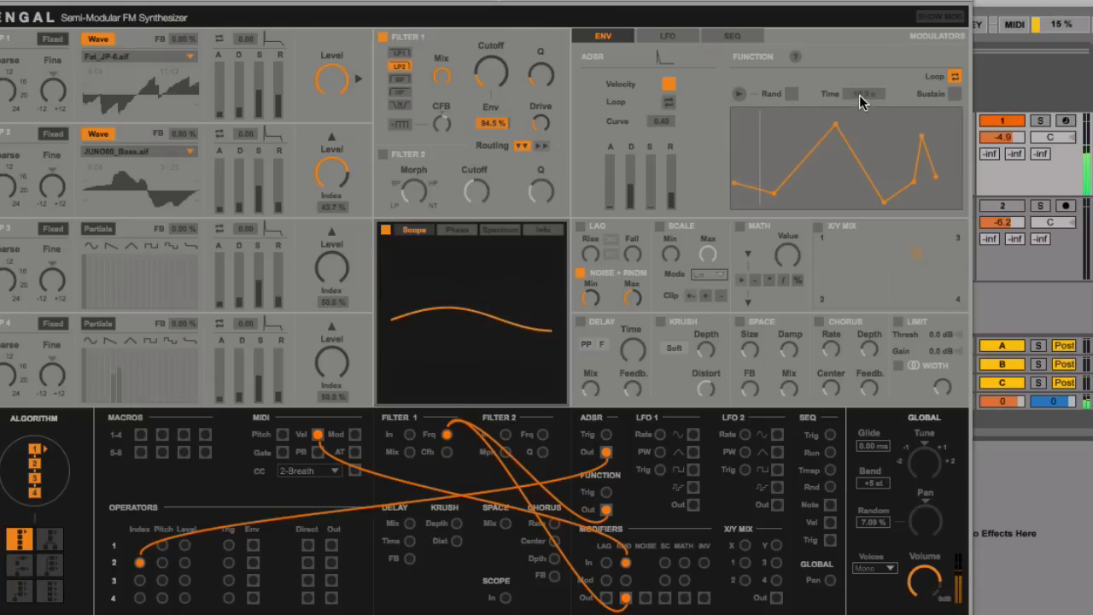
drag(860, 95, 861, 128)
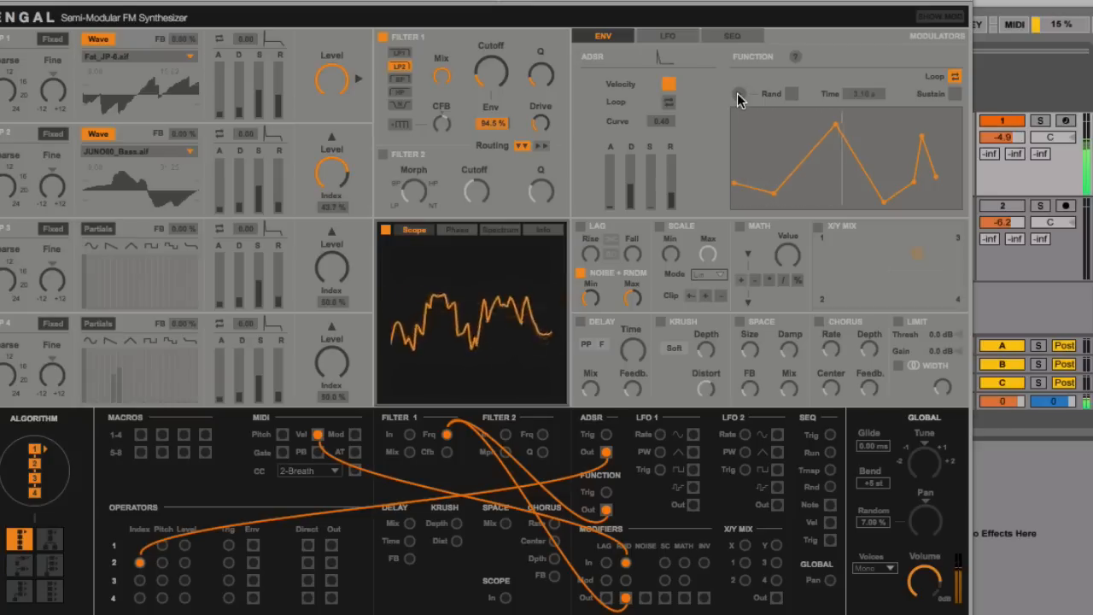
click(791, 94)
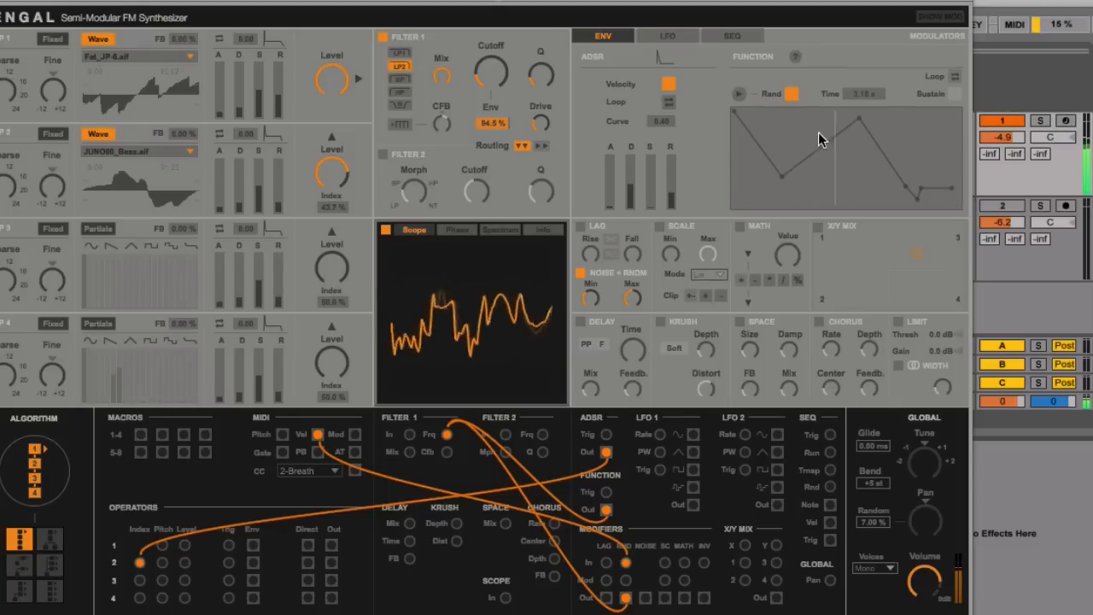
click(791, 95)
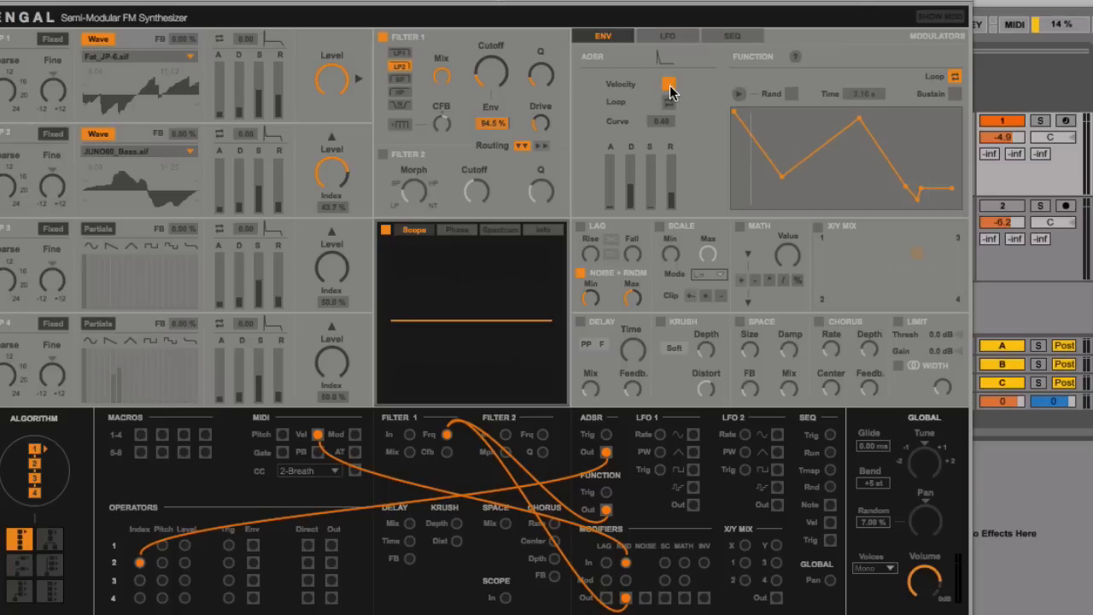
- Turn on Sync for LFO 1 and patch its output to Filter 1's frequency input
click(656, 37)
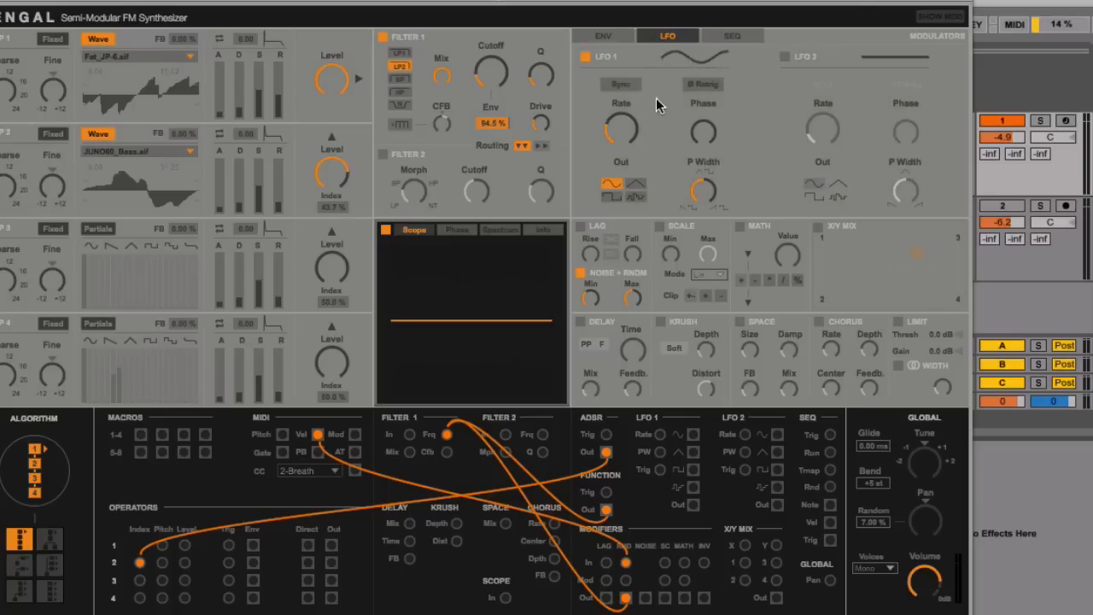
click(619, 84)
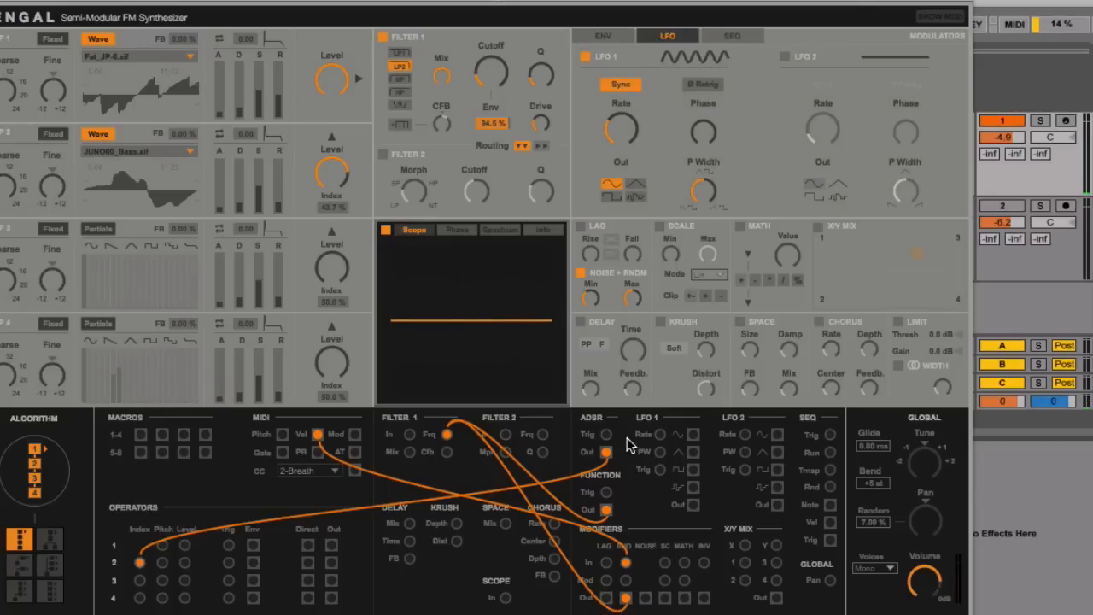
drag(692, 504, 542, 451)
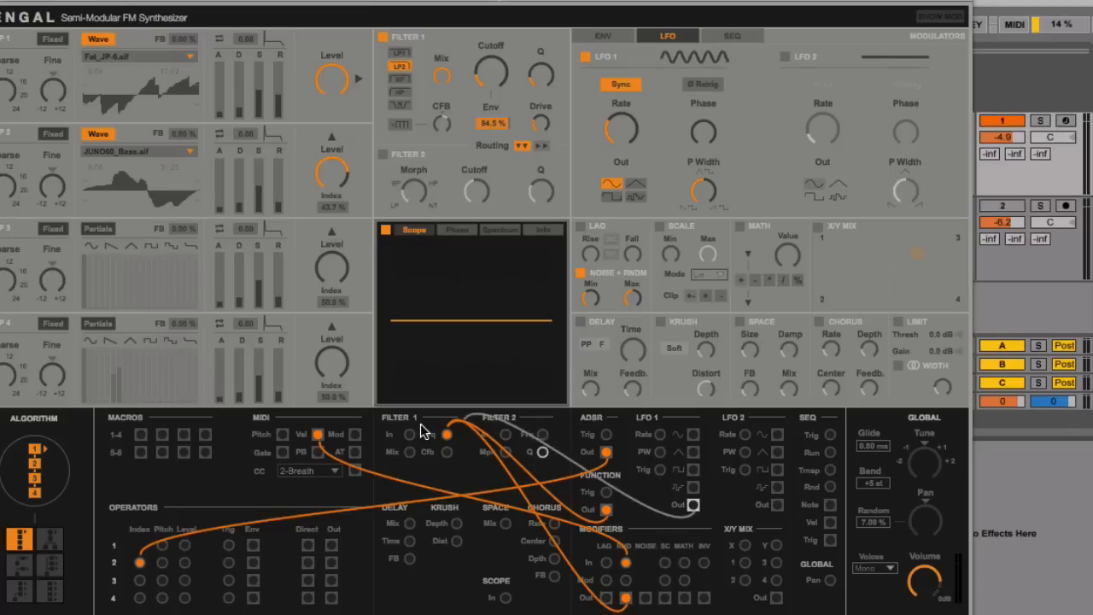
drag(420, 424, 446, 436)
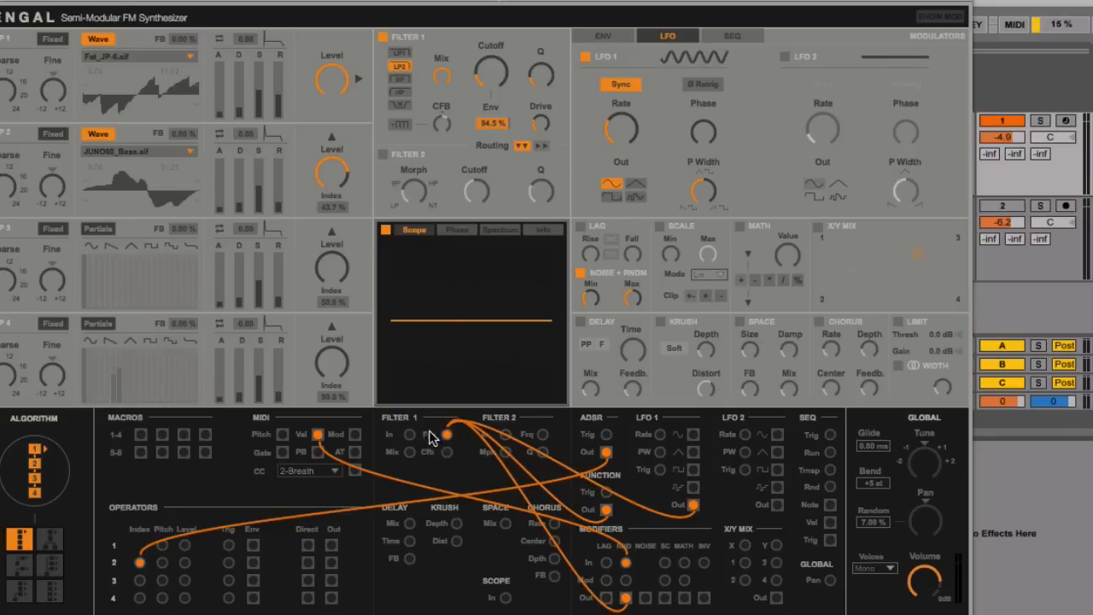
- Disconnect the RND modifier output from Filter 1's frequency and reset the filter's envelope amount to 0.00 %
mouse_move(629, 139)
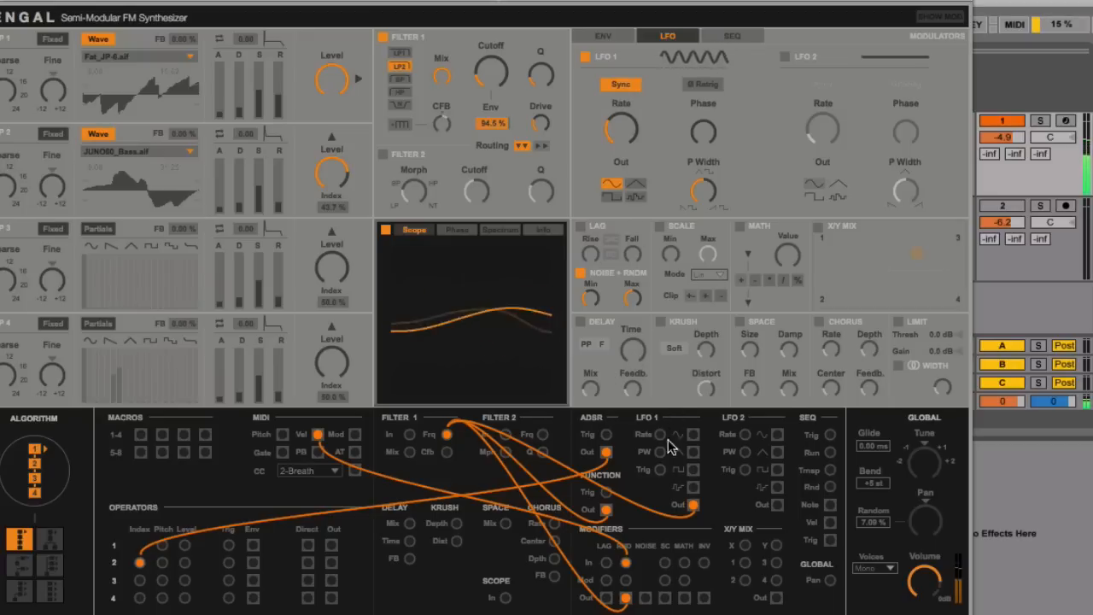
click(625, 598)
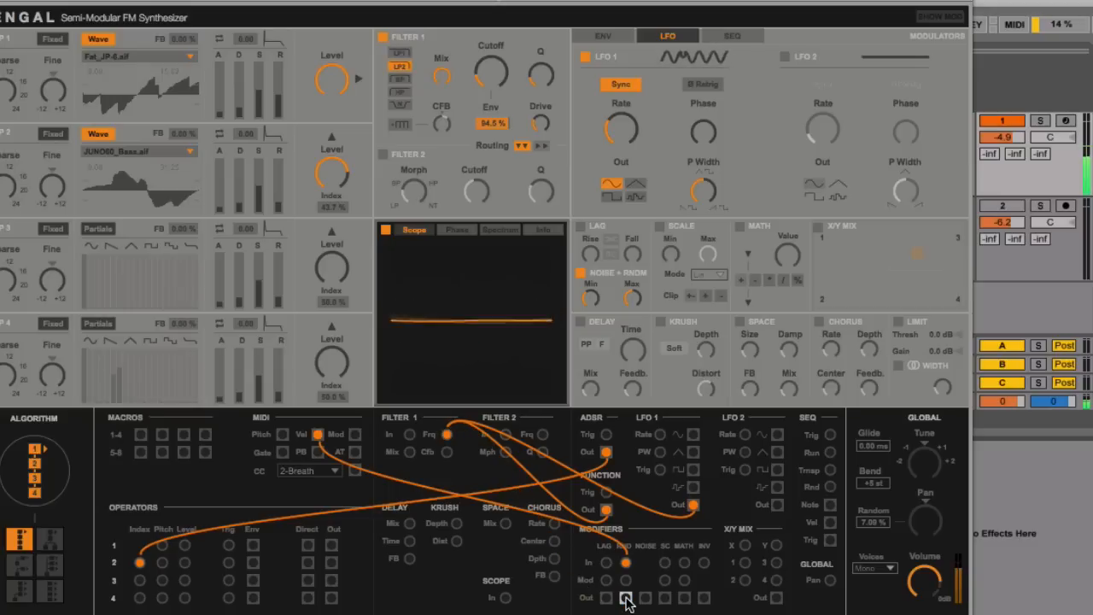
double_click(493, 124)
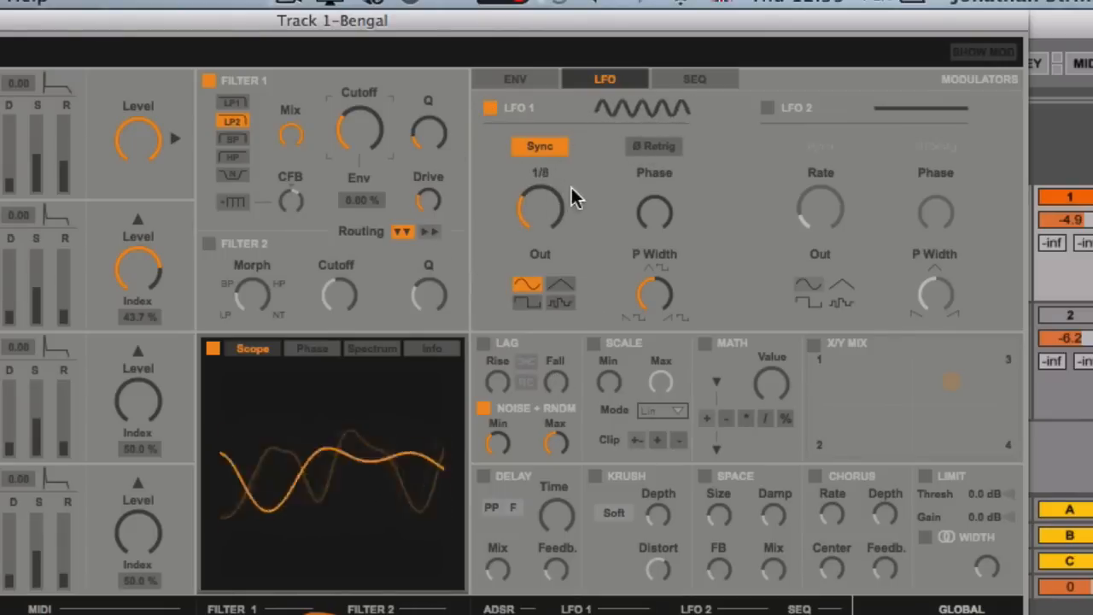
- Vary LFO 1's rate in synced and free-running modes, then leave Sync on with a rate of 1/3
drag(546, 203, 535, 154)
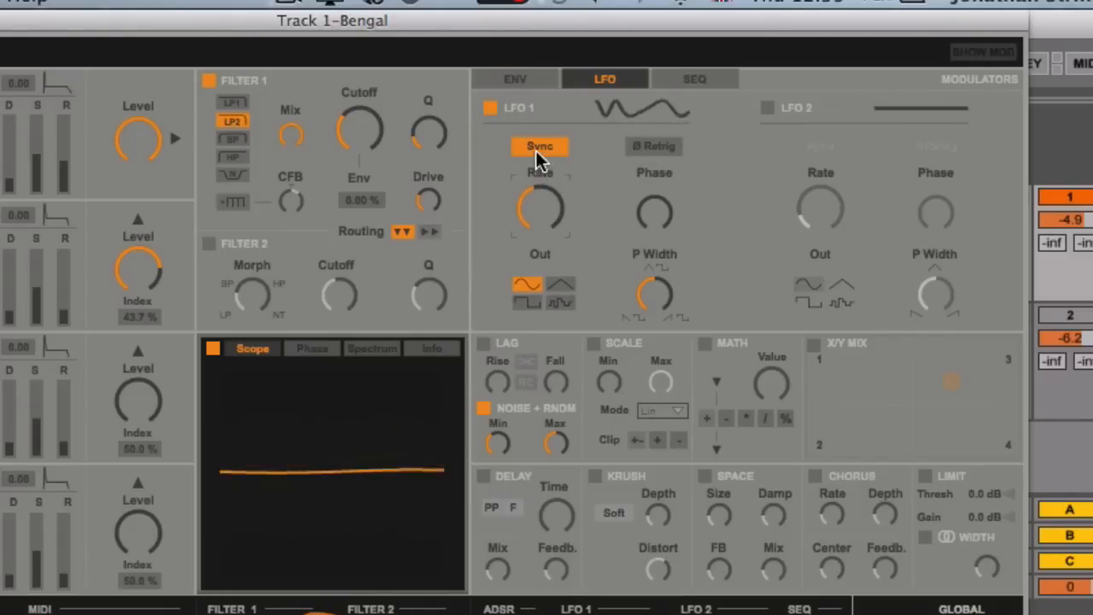
click(539, 150)
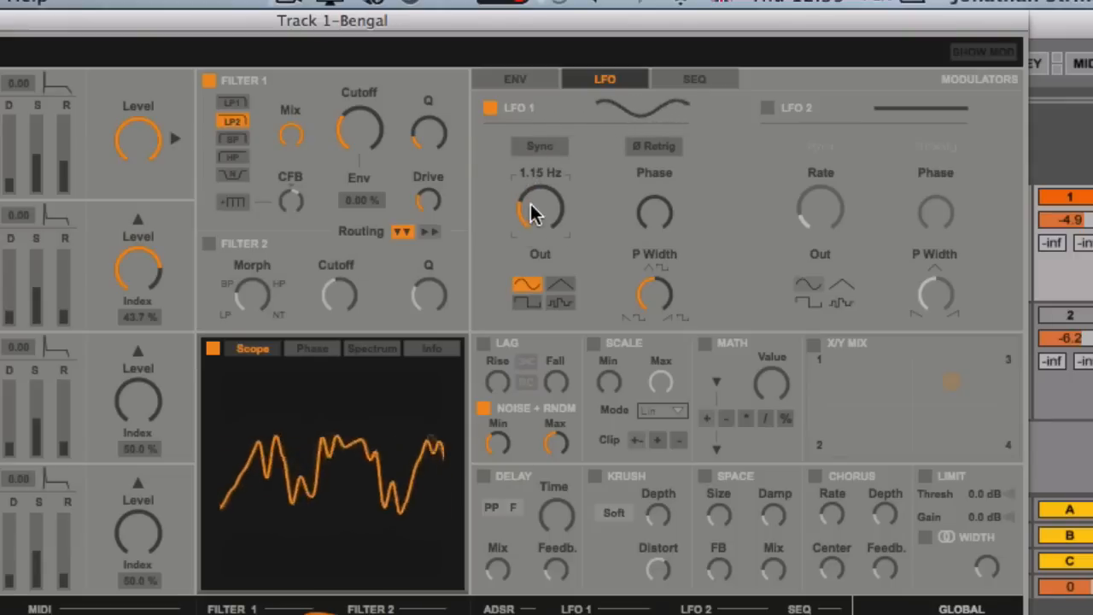
mouse_move(531, 212)
mouse_down()
mouse_move(531, 190)
mouse_move(540, 208)
mouse_up()
click(539, 146)
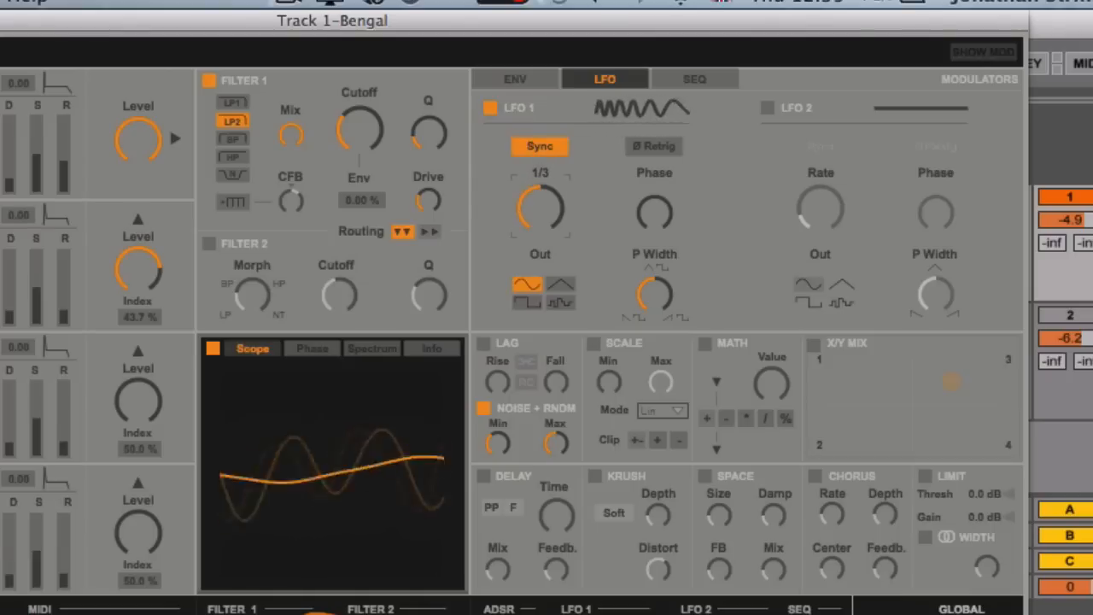
- Turn on Retrig for LFO 1 with its phase at 0.00, then select the square waveform after trying triangle and random
click(653, 146)
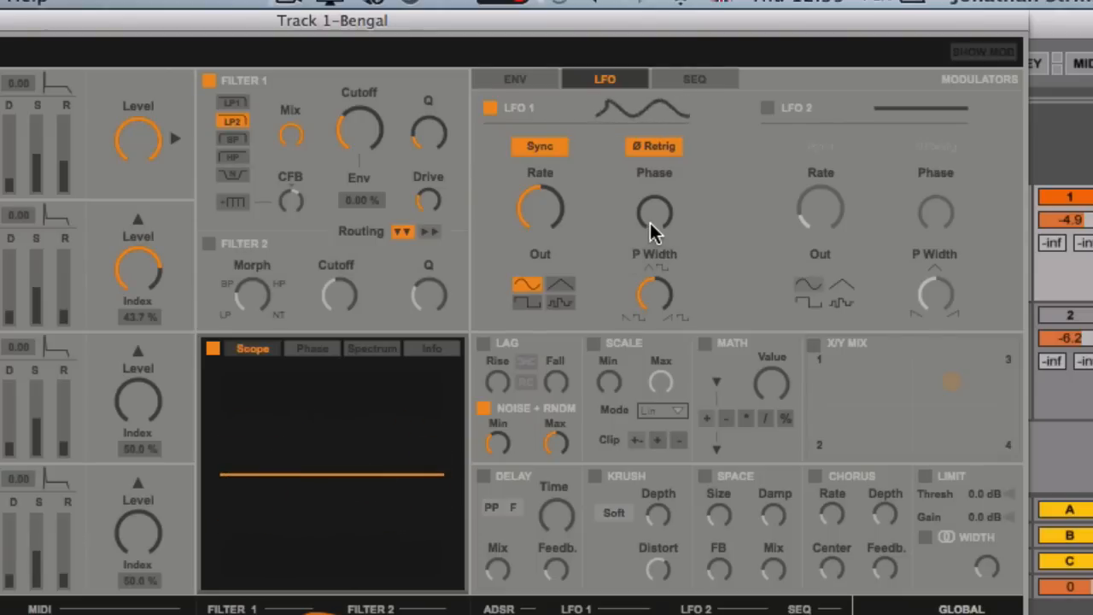
drag(655, 214, 655, 203)
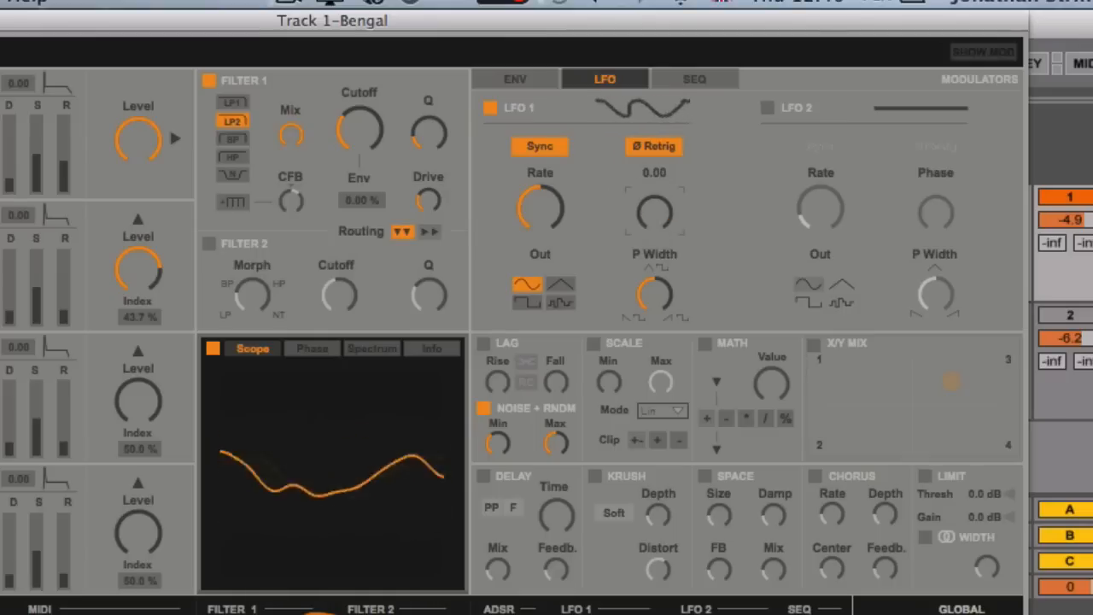
click(560, 284)
click(560, 303)
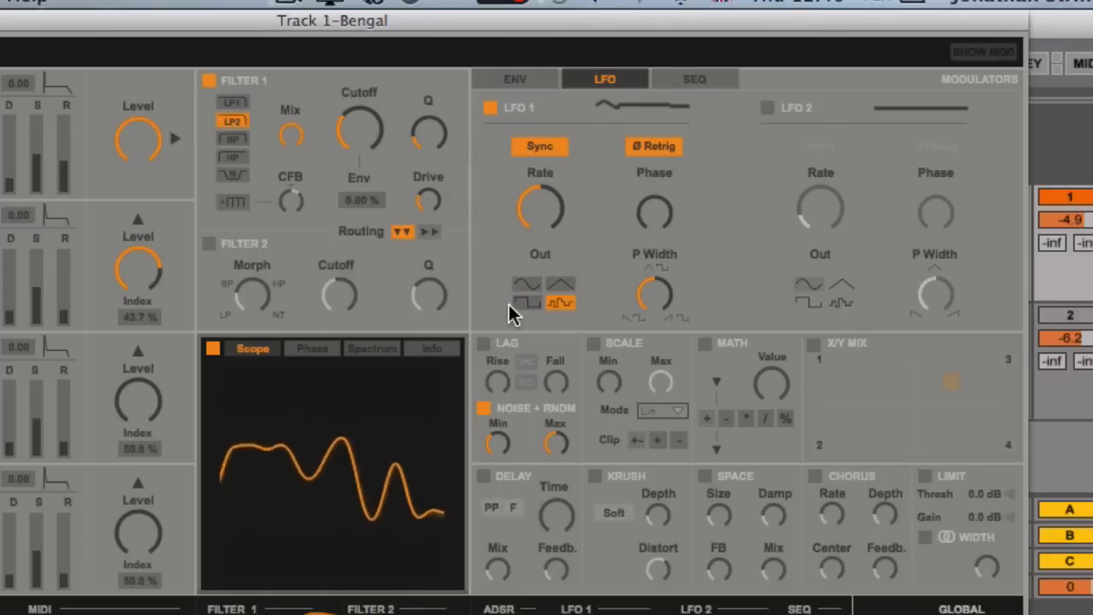
click(526, 302)
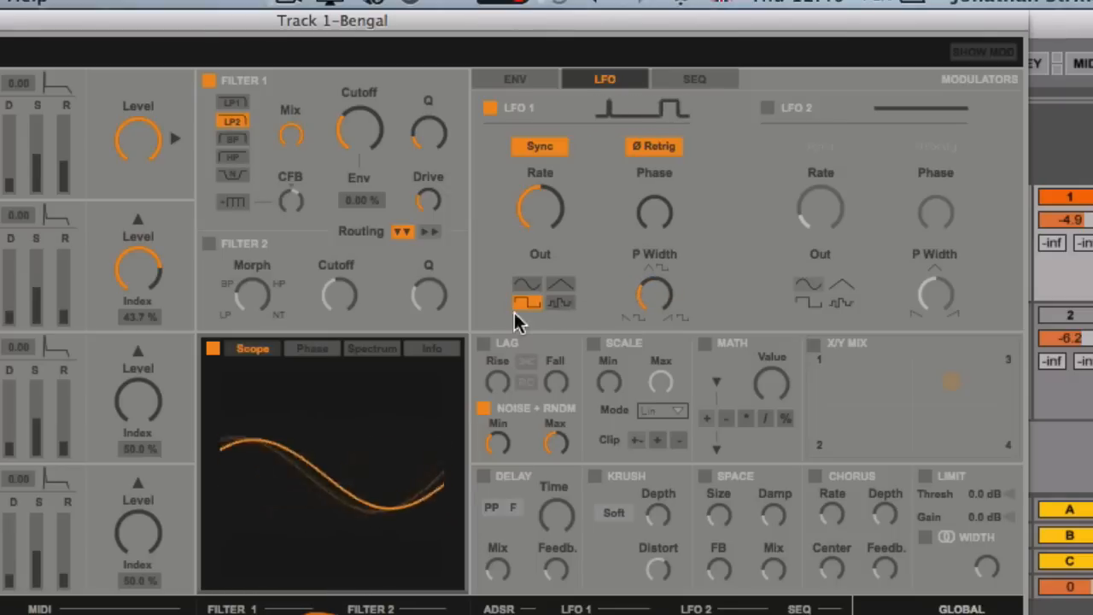
- Even out LFO 1's square pulse width and speed up its rate, with Filter 1's cutoff at 32.28
drag(641, 293, 640, 283)
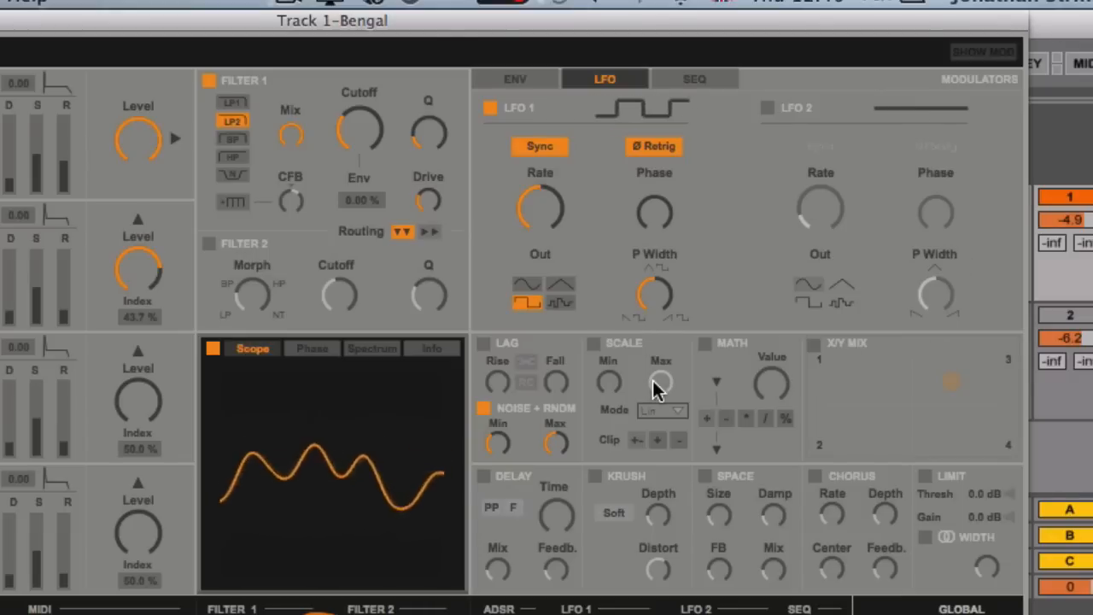
drag(344, 131, 344, 129)
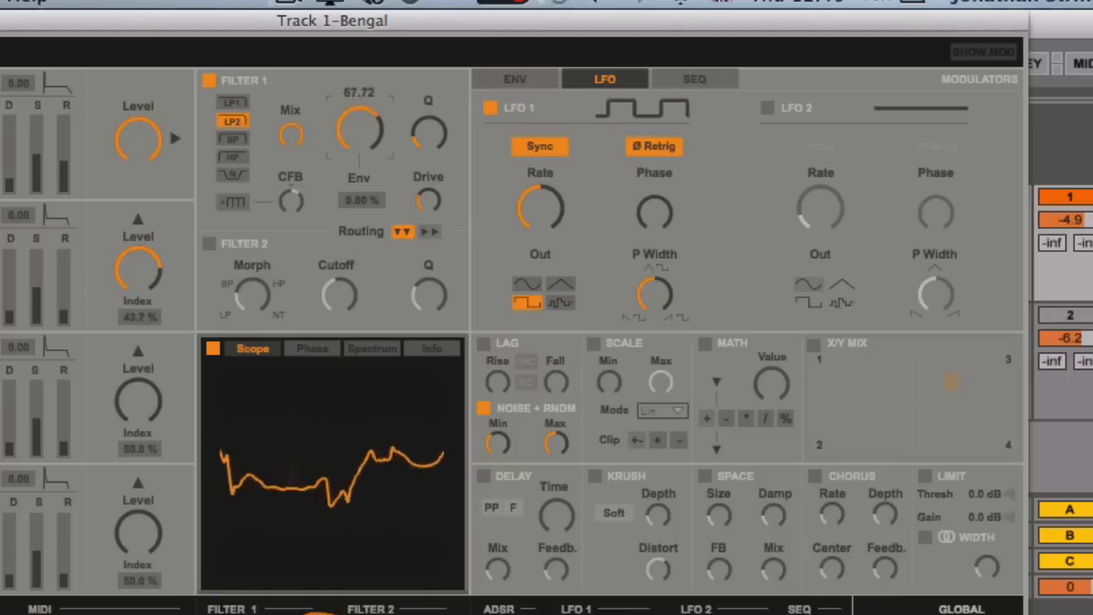
drag(538, 210, 539, 224)
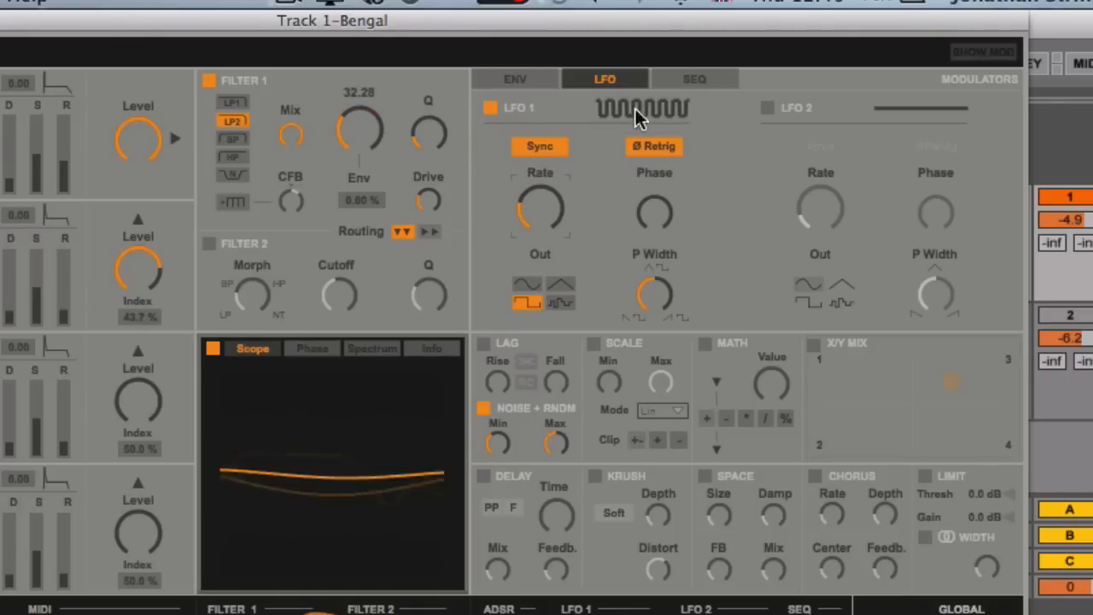
- Show the sequencer settings, disconnect LFO 1's output from Filter 1's frequency input, and set the filter's envelope amount to 47.2 %
click(696, 80)
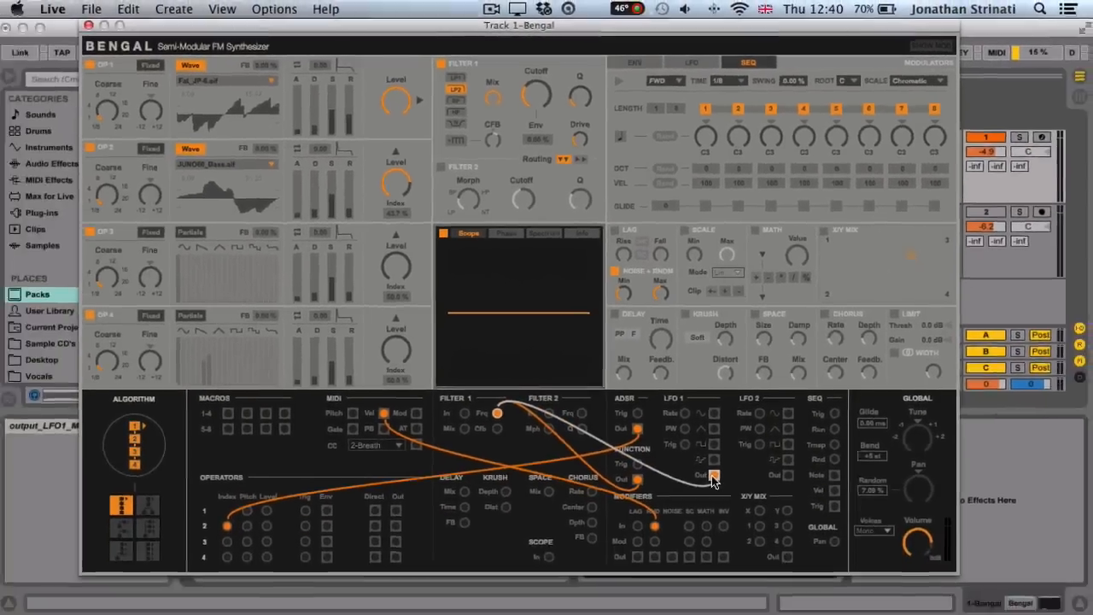
click(714, 475)
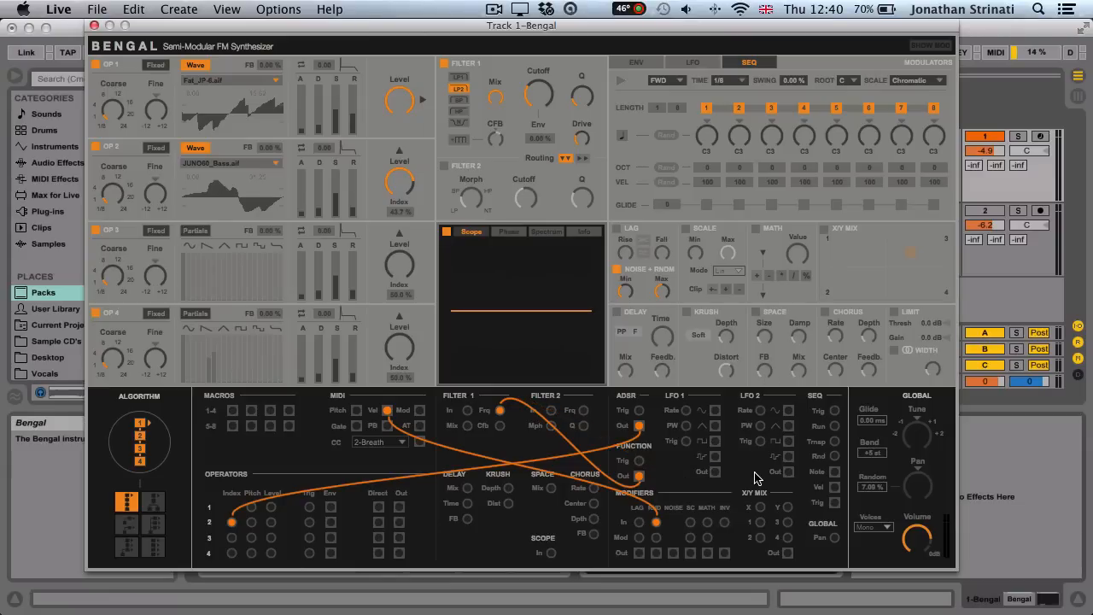
drag(531, 87, 531, 69)
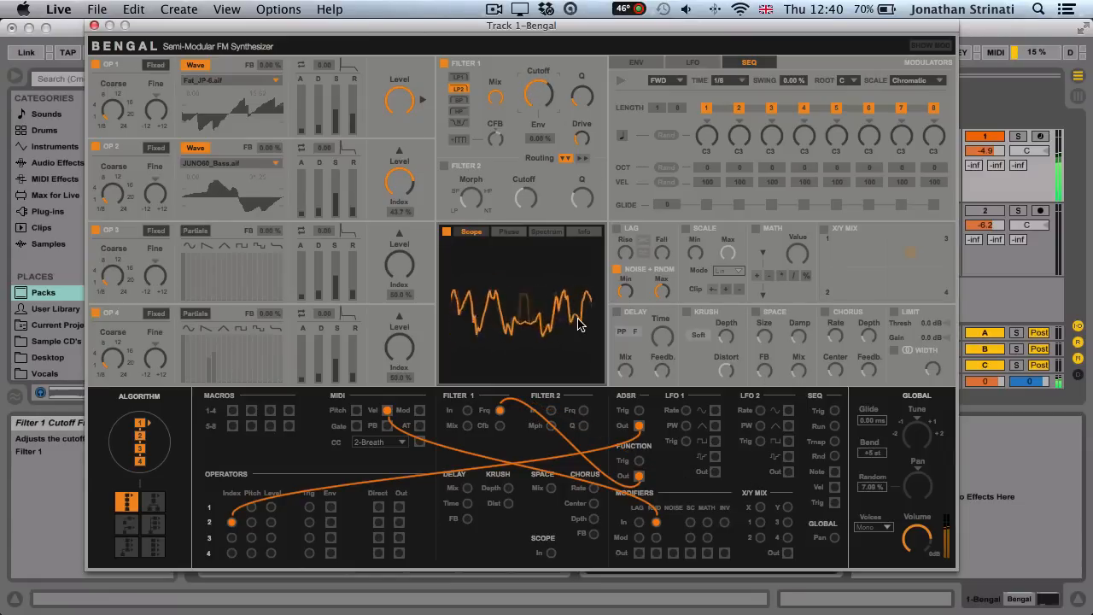
drag(540, 139, 539, 118)
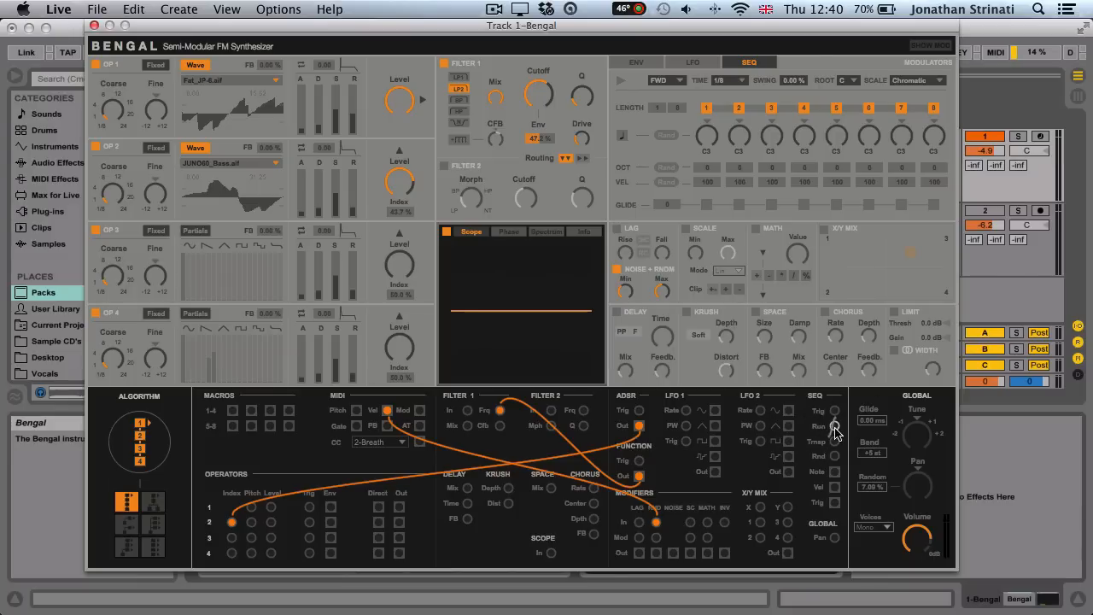
- With Live's playback running, patch MIDI Gate to the sequencer's Run input and MIDI Pitch to its Tmsp input
drag(834, 425, 356, 425)
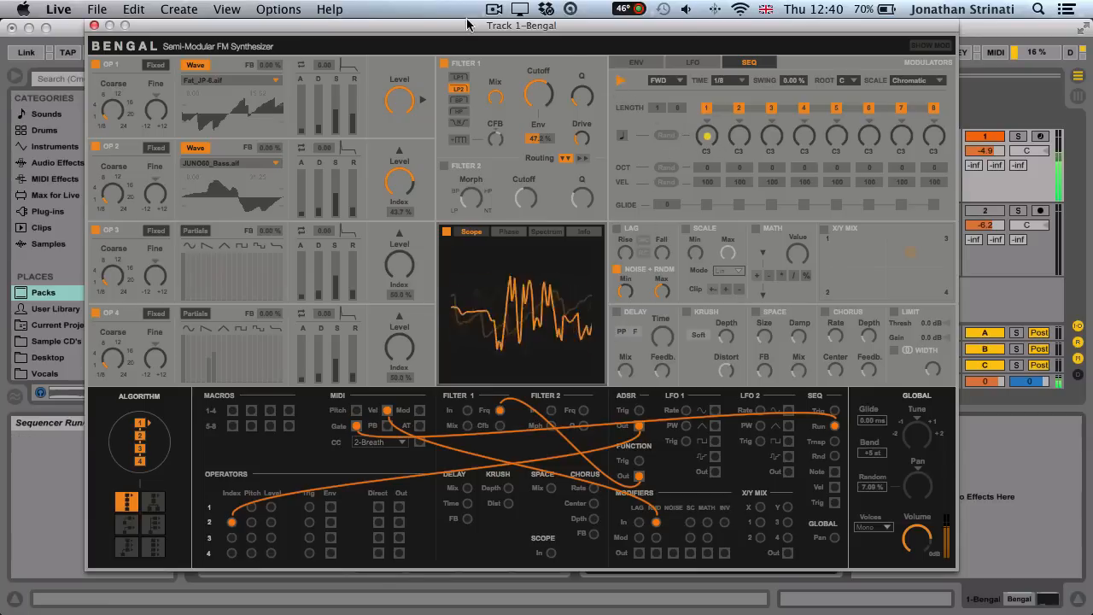
drag(450, 26, 792, 25)
click(373, 106)
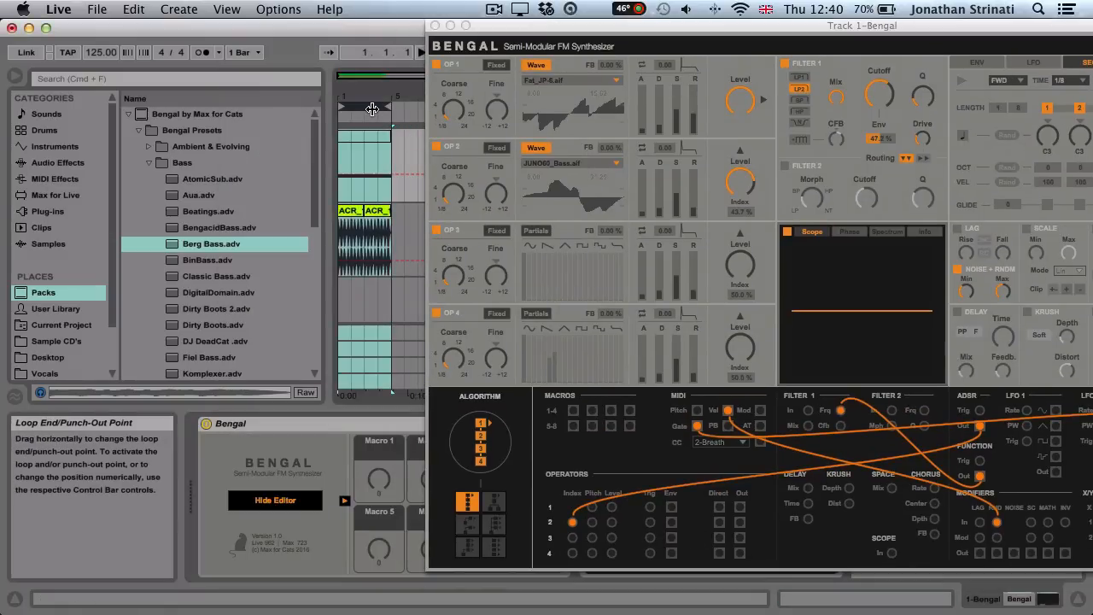
key(space)
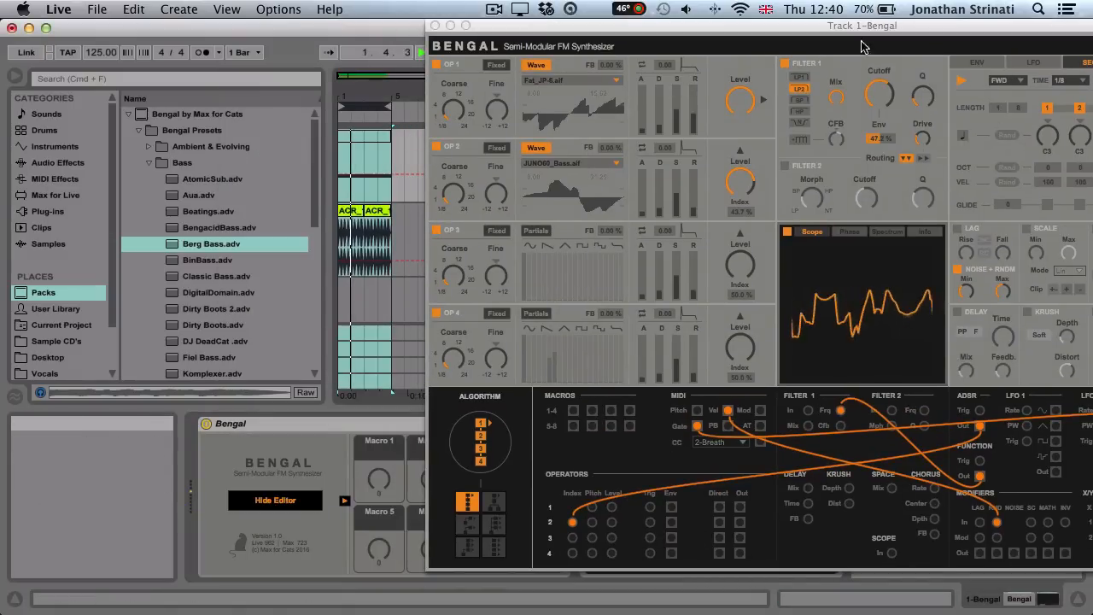
drag(889, 26, 527, 19)
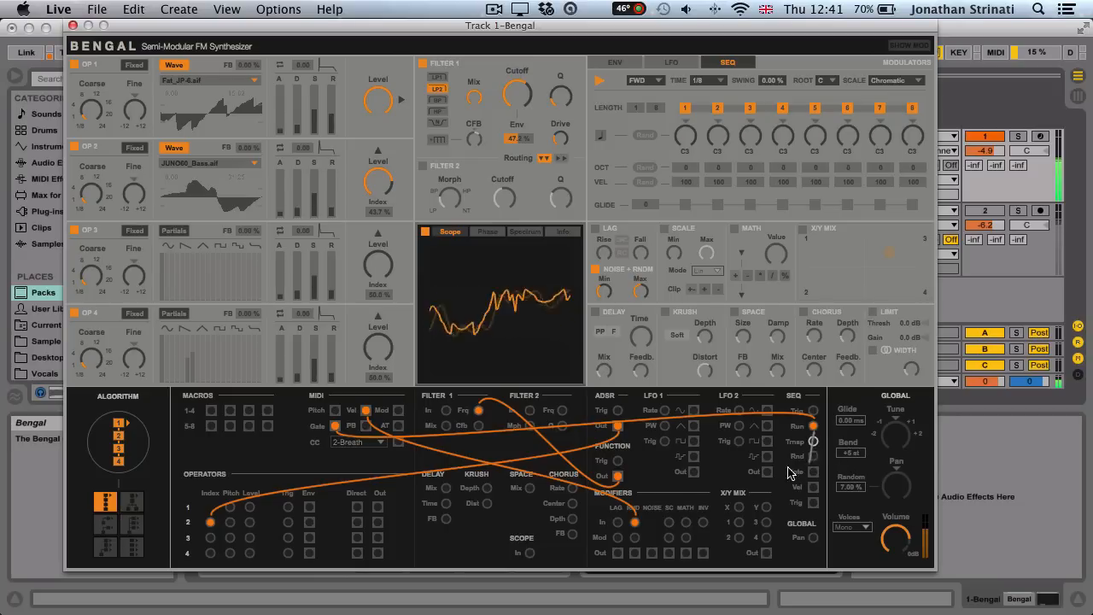
drag(790, 472, 336, 411)
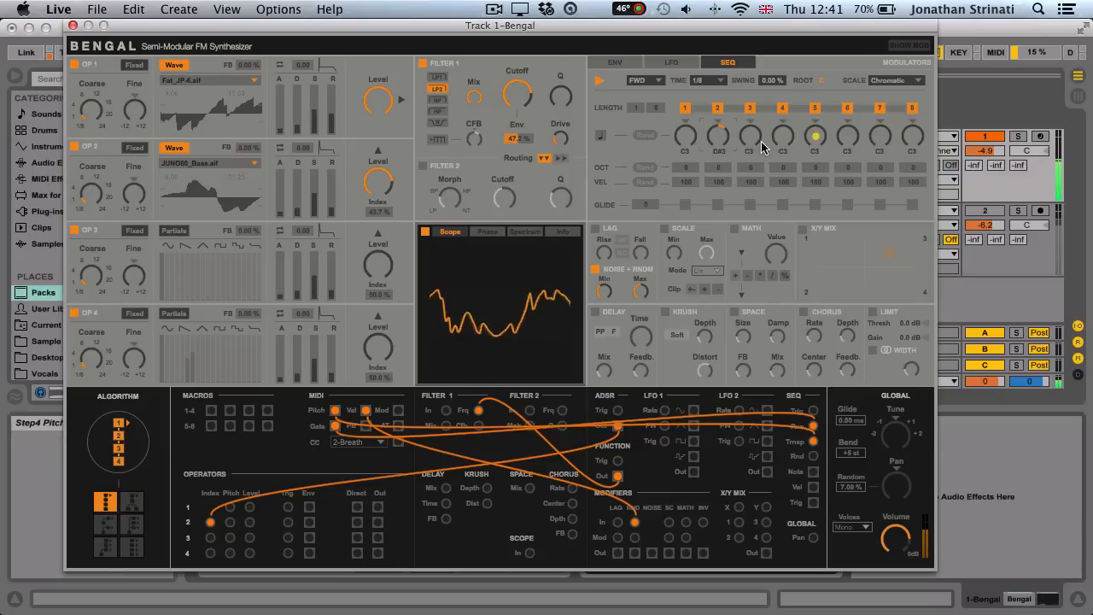
- Tune the sequencer's eight steps to A2, D#3, C4, E3, A#3, E3, G3 and G#3
drag(750, 136, 751, 127)
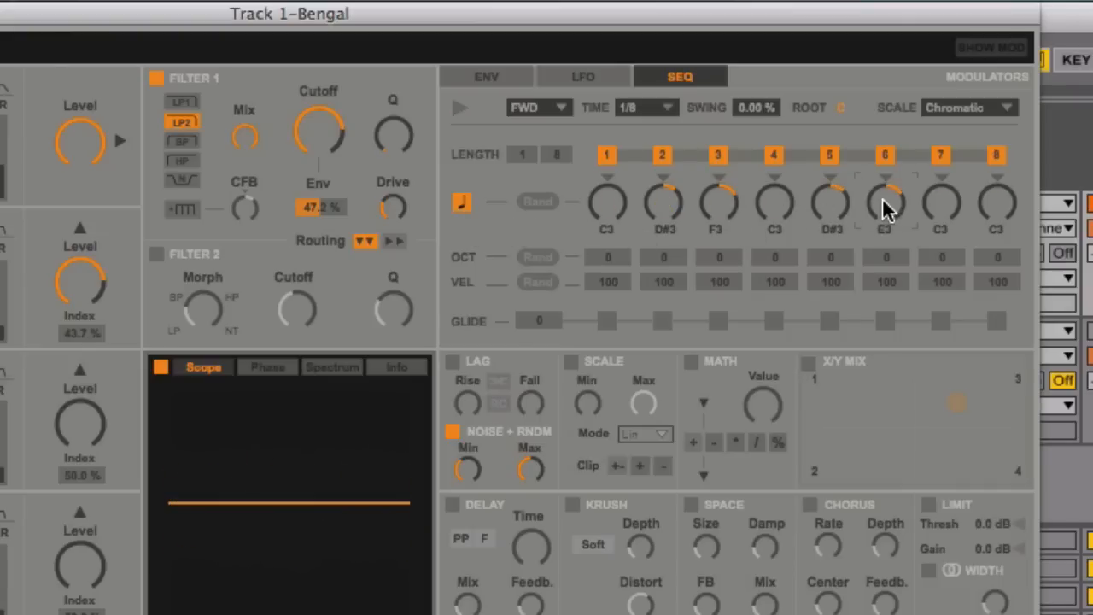
drag(942, 208, 997, 185)
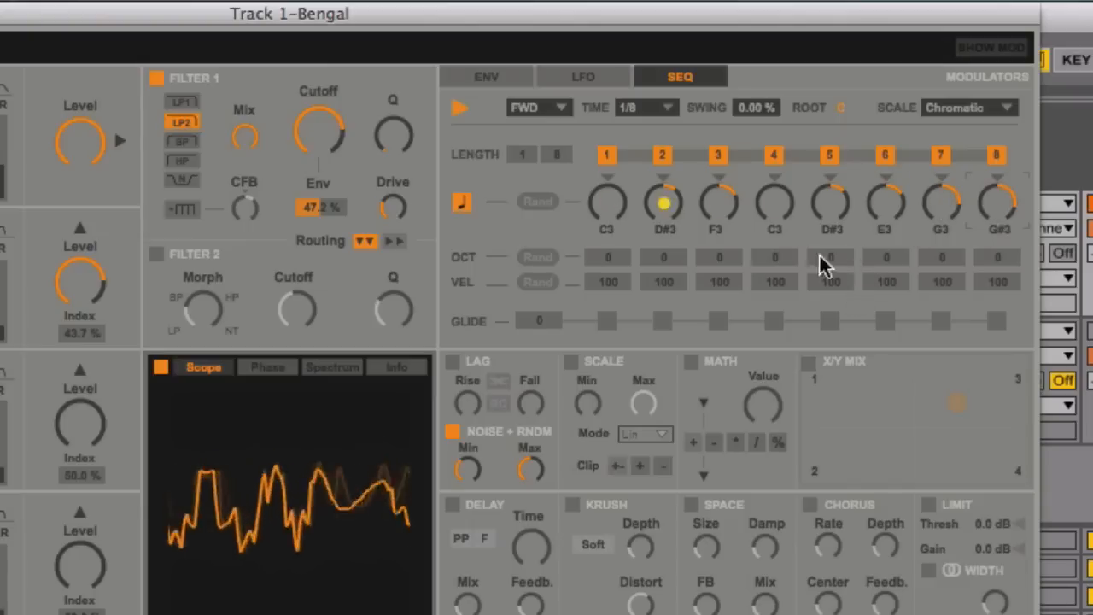
drag(775, 200, 776, 174)
drag(592, 214, 593, 227)
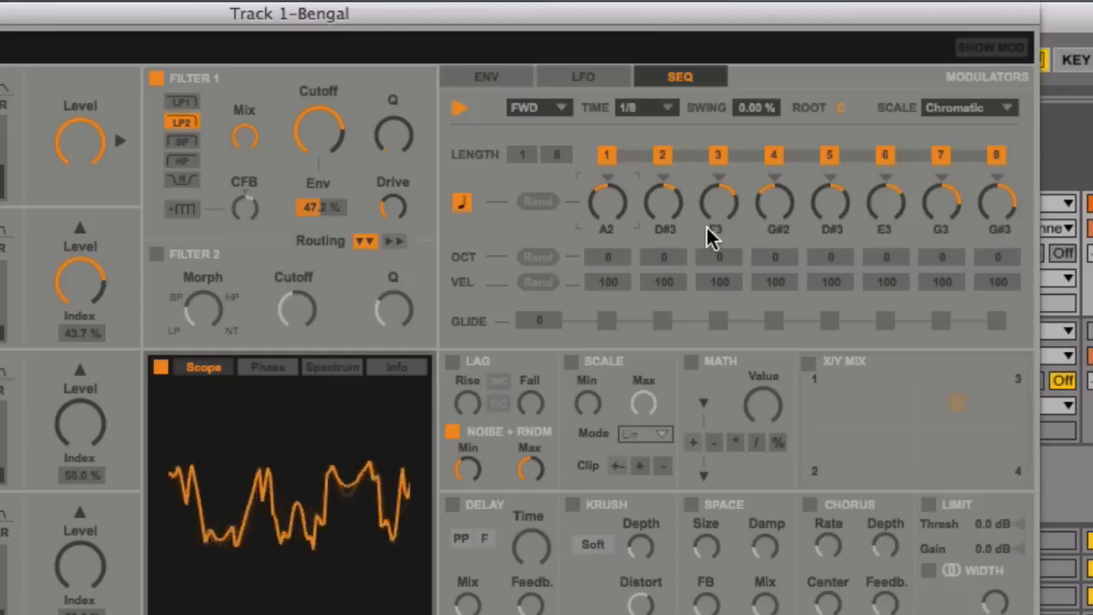
drag(724, 194, 725, 160)
drag(768, 206, 768, 174)
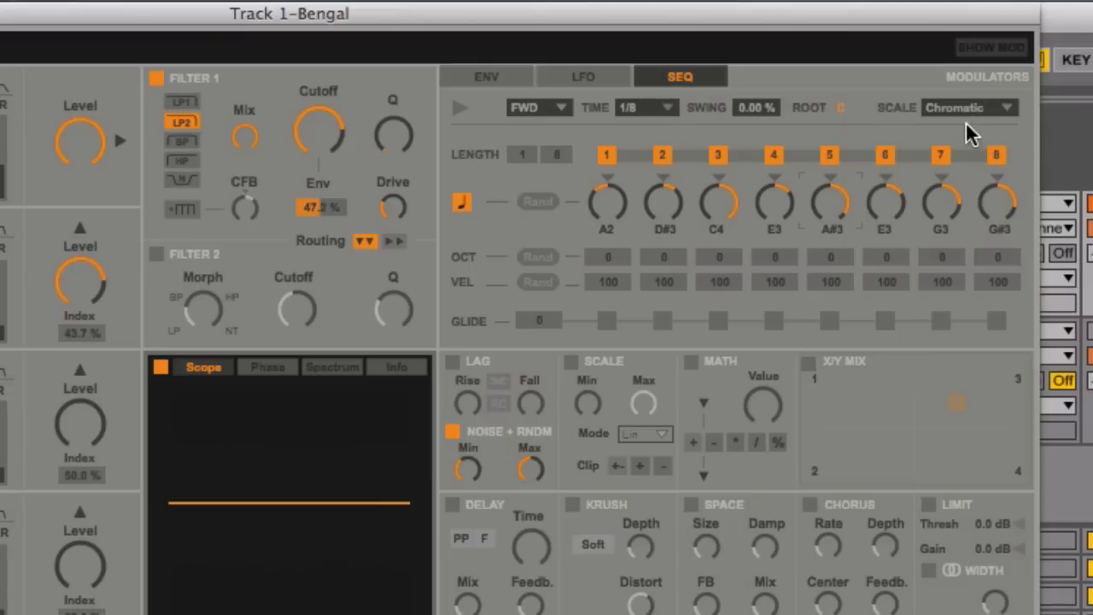
- Set the sequencer's scale to Natural Minor and audition the sequence
key(space)
click(970, 115)
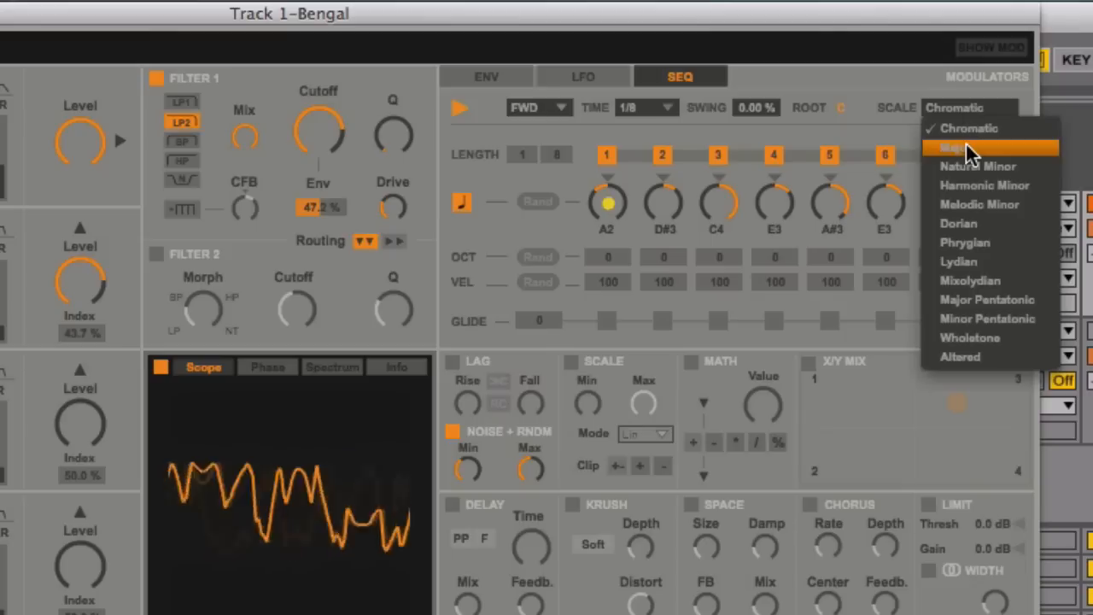
click(971, 166)
key(space)
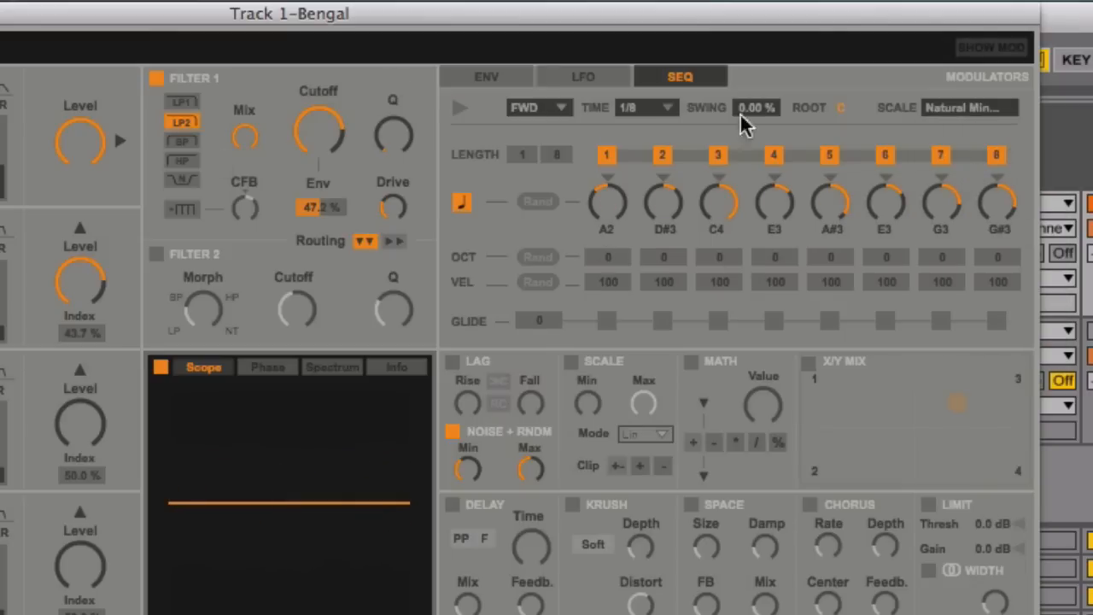
key(space)
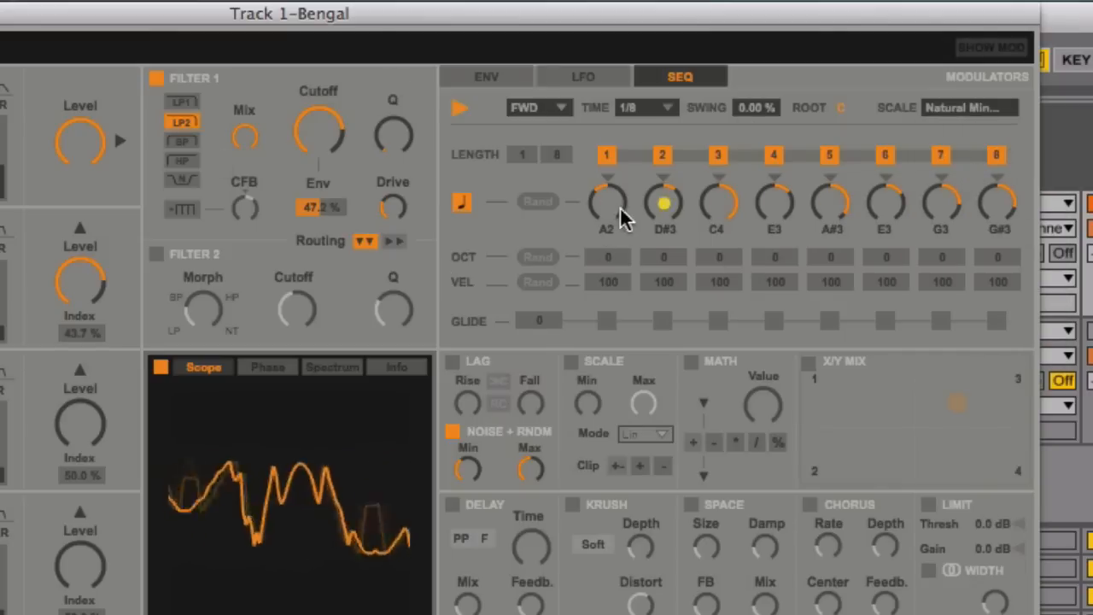
- Try the Harmonic Minor, Major and Melodic Minor scales for the sequence, then return to Natural Minor
click(948, 110)
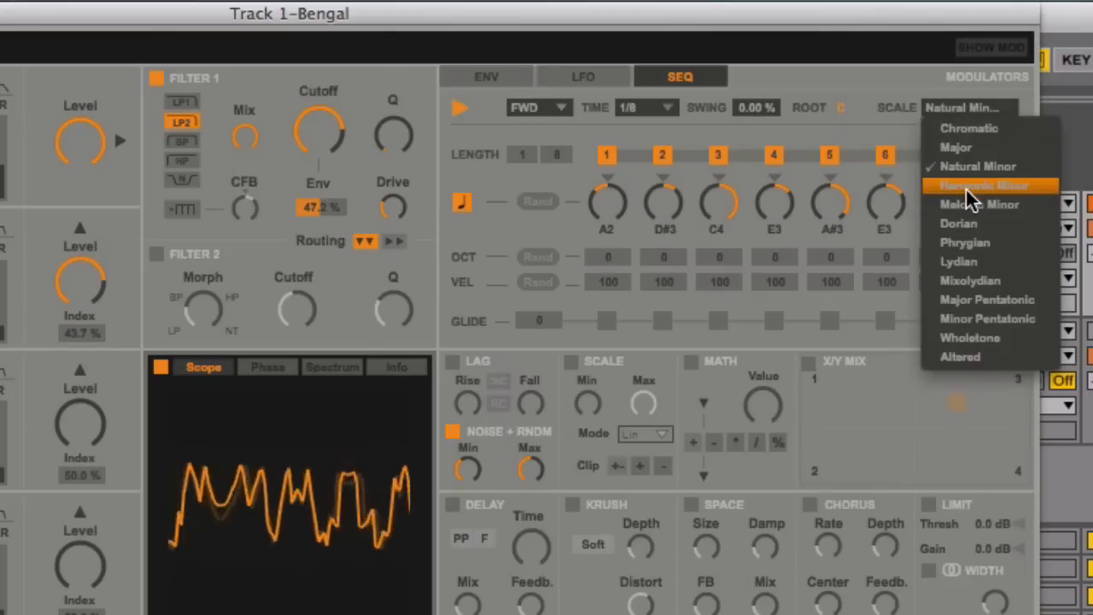
click(967, 190)
click(948, 110)
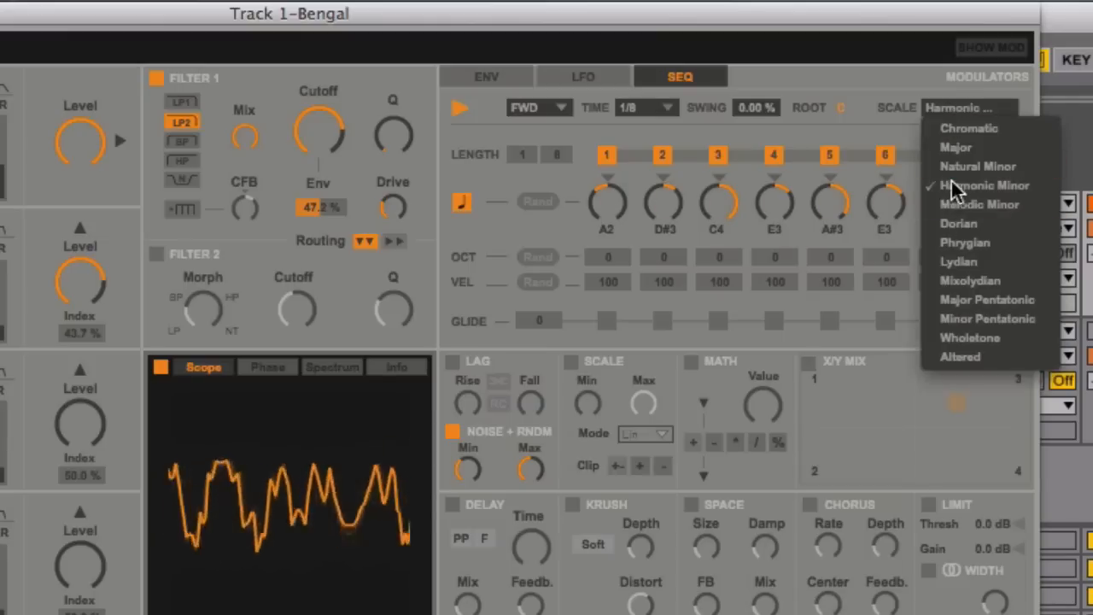
click(954, 180)
click(949, 111)
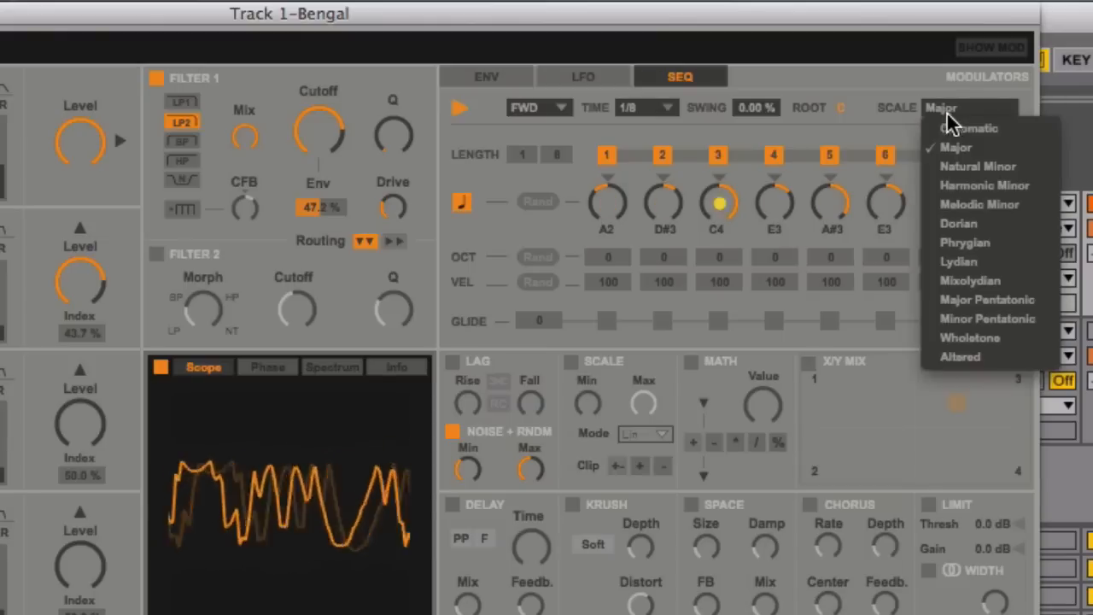
click(965, 207)
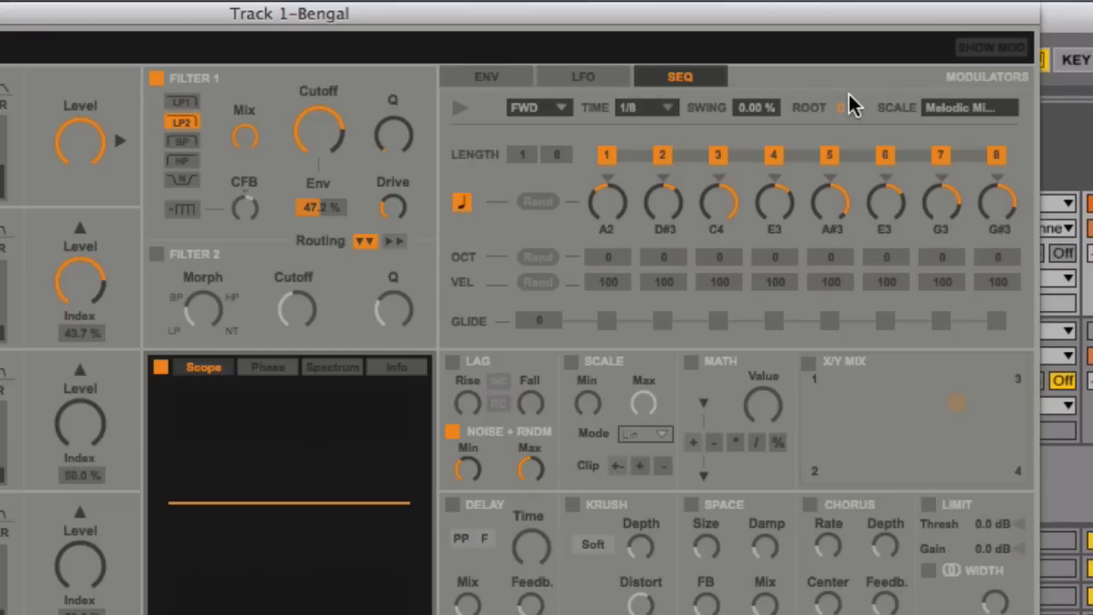
click(928, 109)
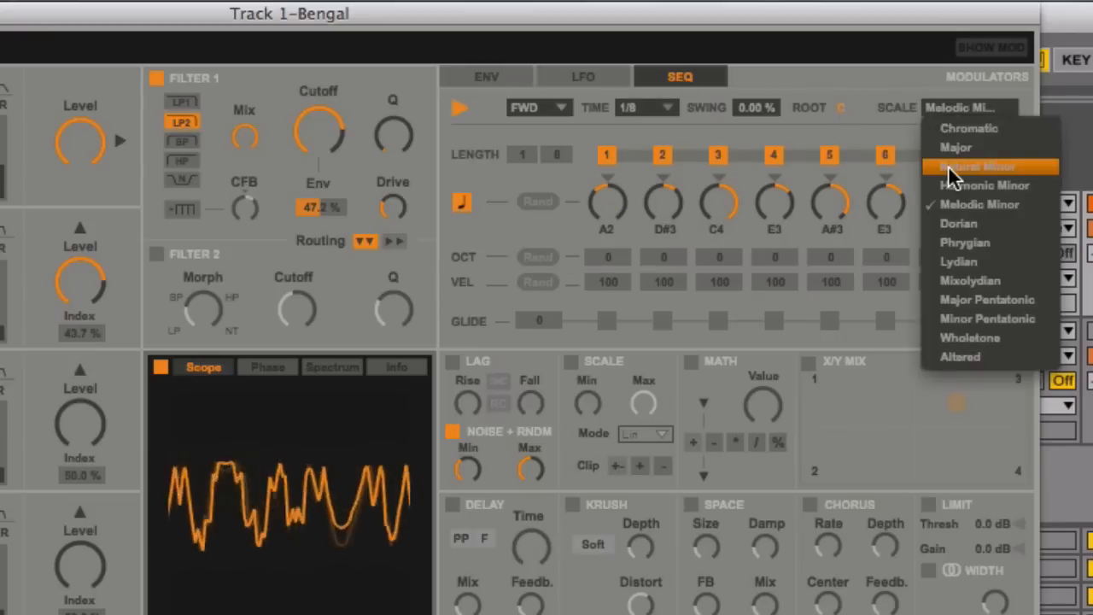
click(954, 168)
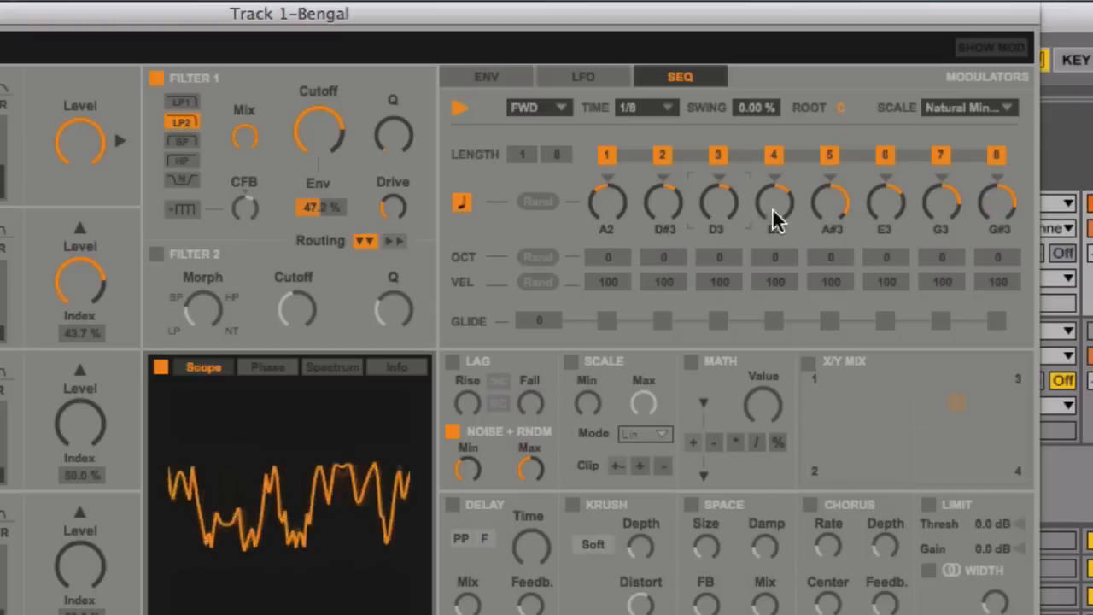
- Lower Filter 1's cutoff and set the sequencer's time to 1/16 after comparing it with 1/2
drag(318, 130, 318, 179)
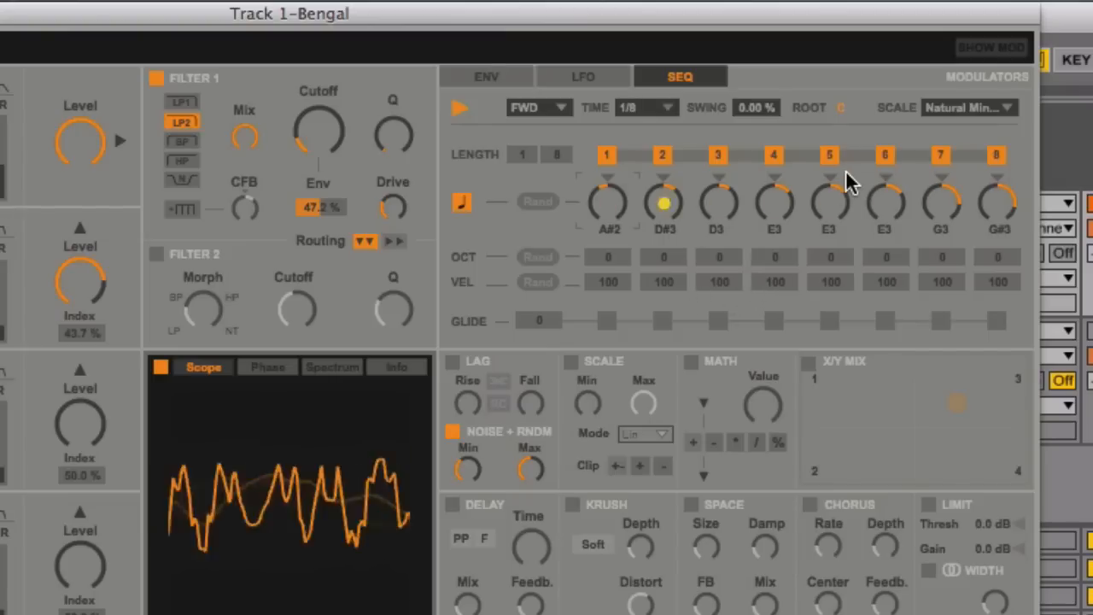
click(644, 109)
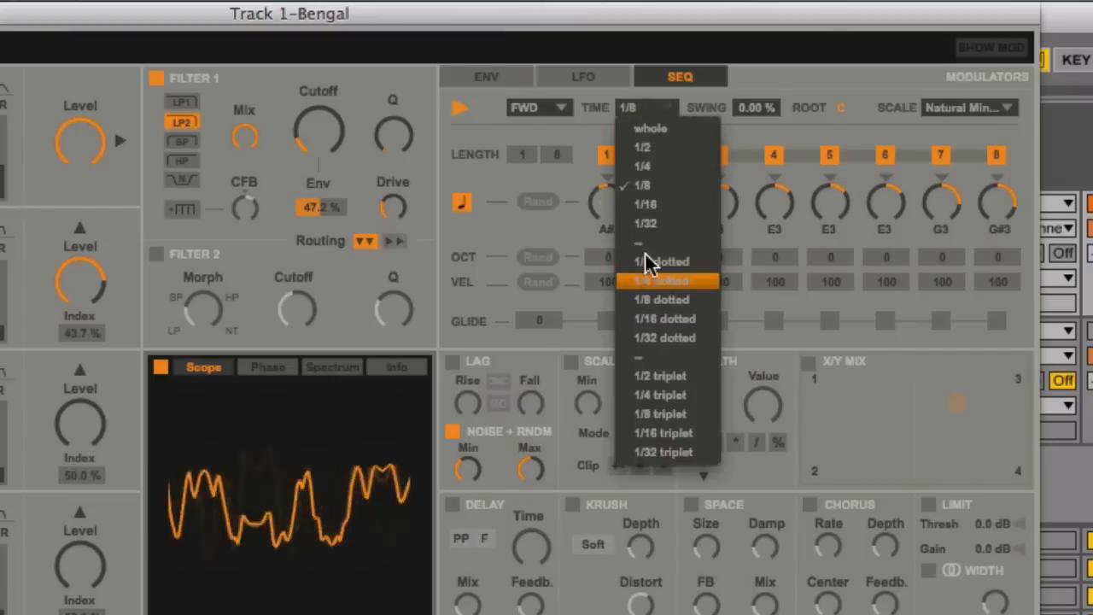
click(646, 204)
click(653, 110)
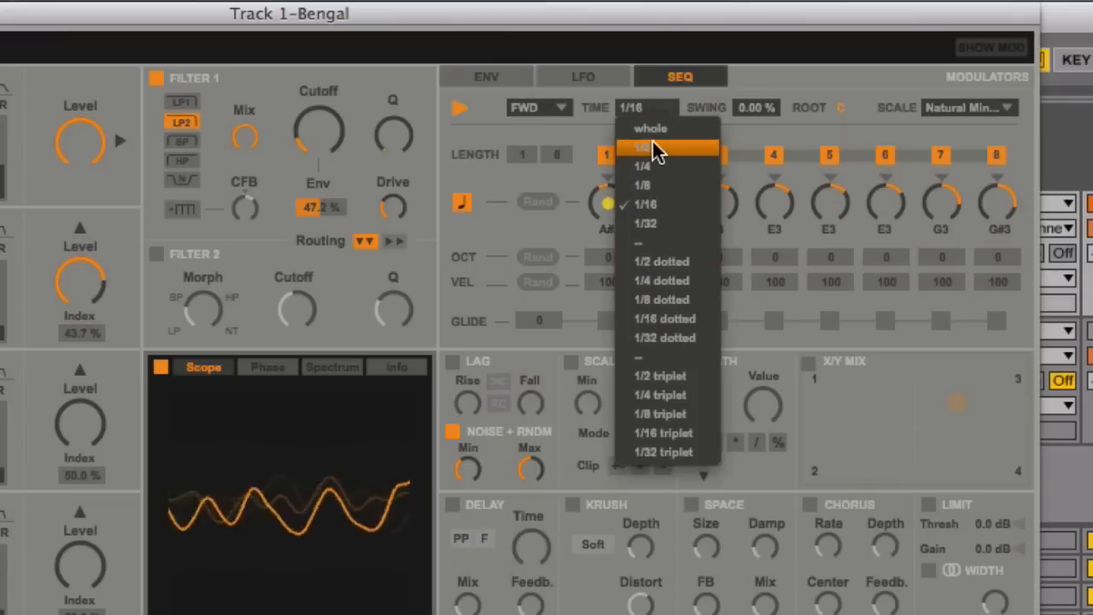
click(654, 148)
click(646, 115)
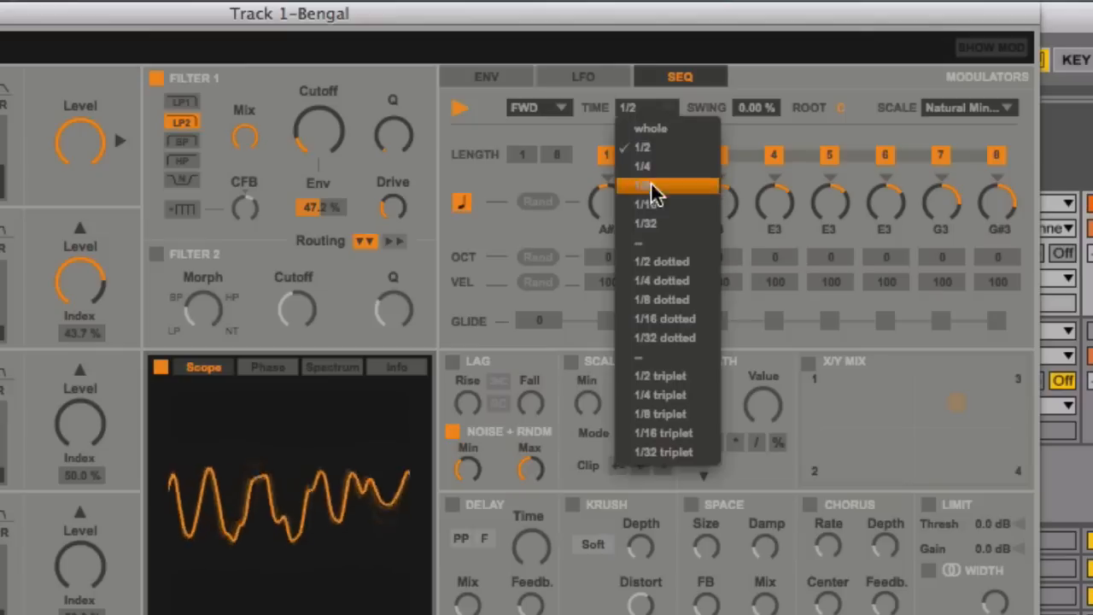
click(654, 206)
- Examine the playback direction options available for the sequencer
click(550, 115)
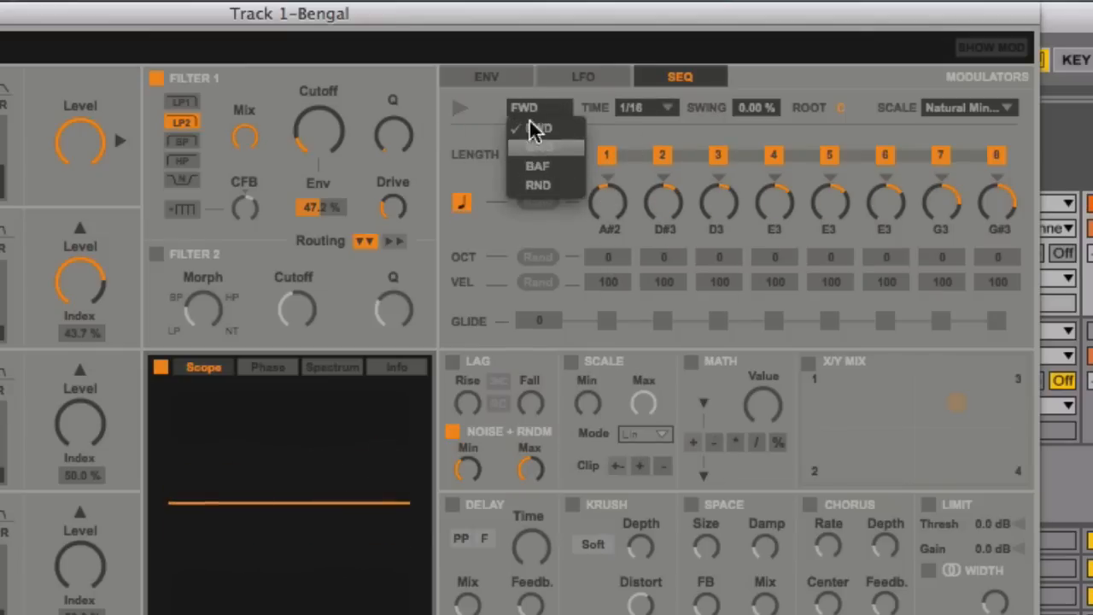
click(497, 110)
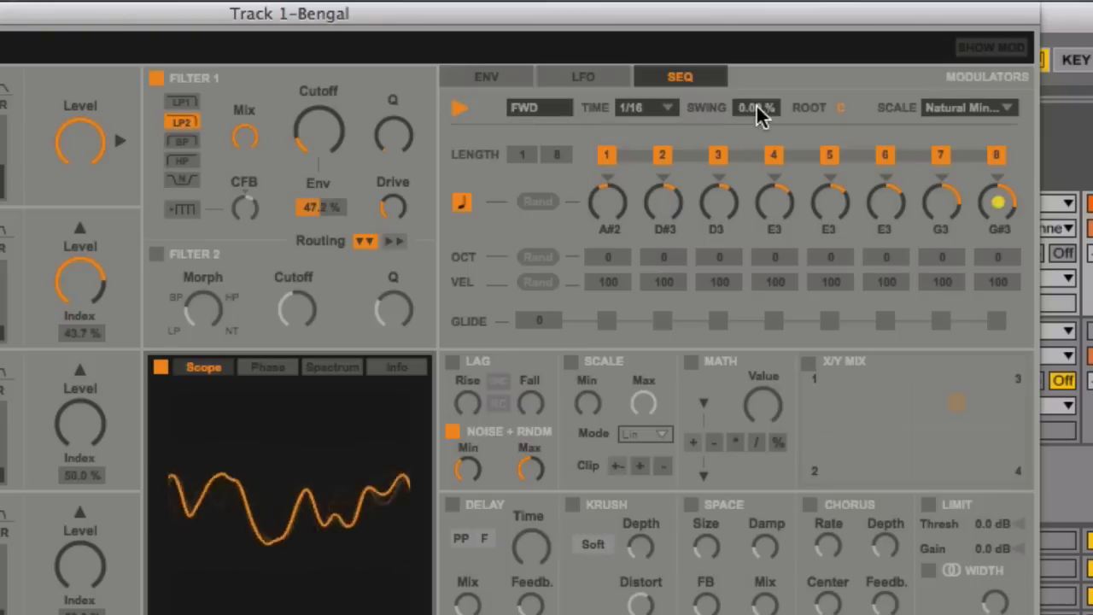
- Try out the sequencer's swing amount and sequence length while the sequence plays
drag(756, 108, 757, 85)
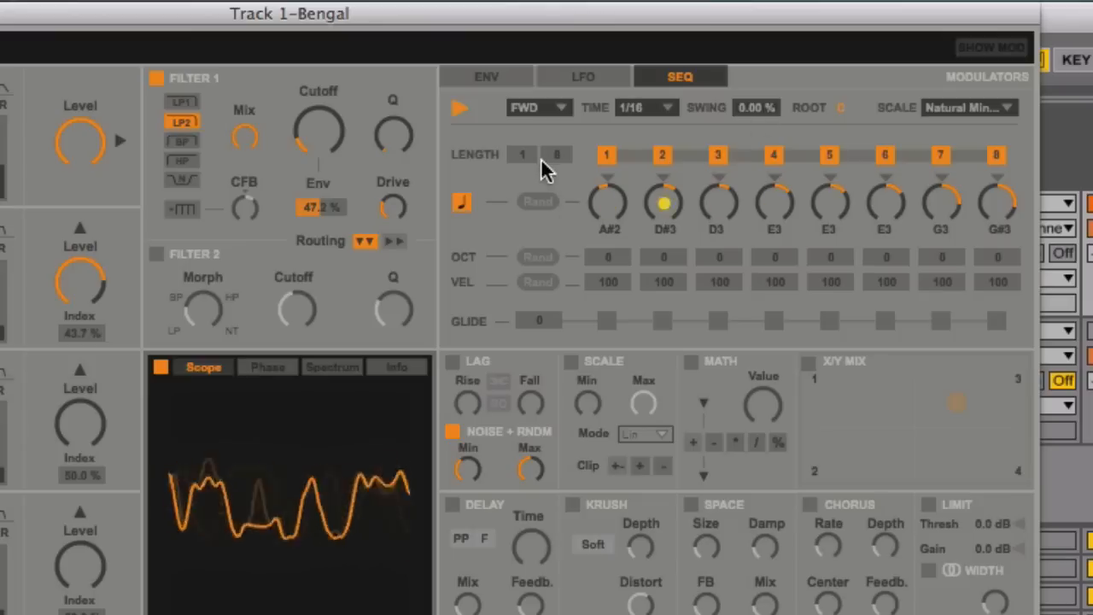
mouse_move(565, 153)
mouse_down()
mouse_move(565, 205)
mouse_move(565, 151)
mouse_up()
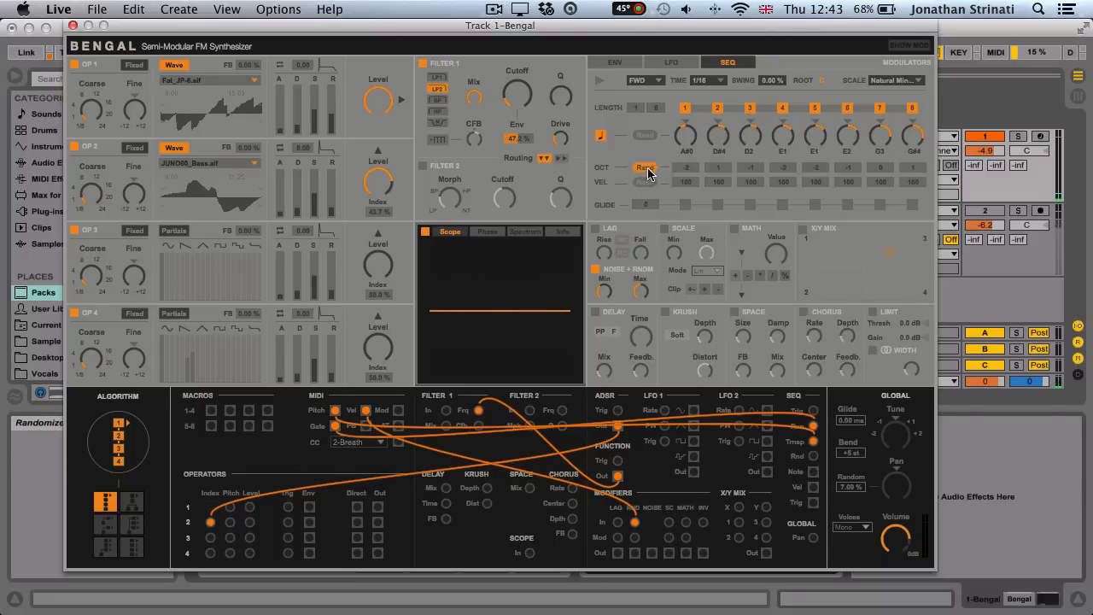
- Raise the sequencer's glide time with glide enabled on steps 2, 3, 5 and 6, and adjust Filter 1's cutoff
drag(646, 204, 645, 178)
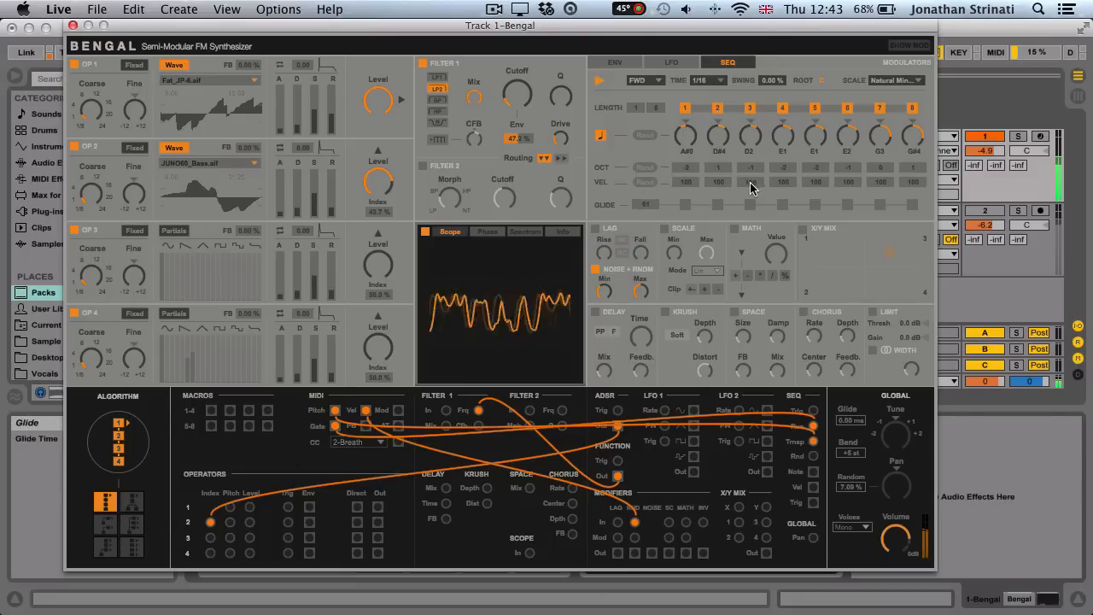
click(716, 205)
click(751, 205)
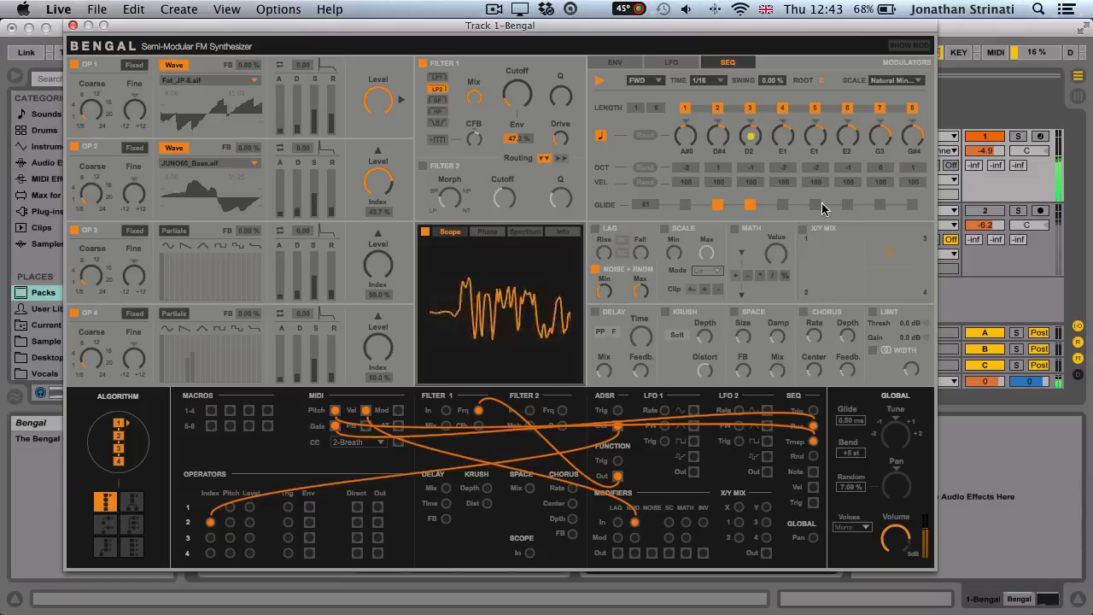
click(815, 205)
click(846, 205)
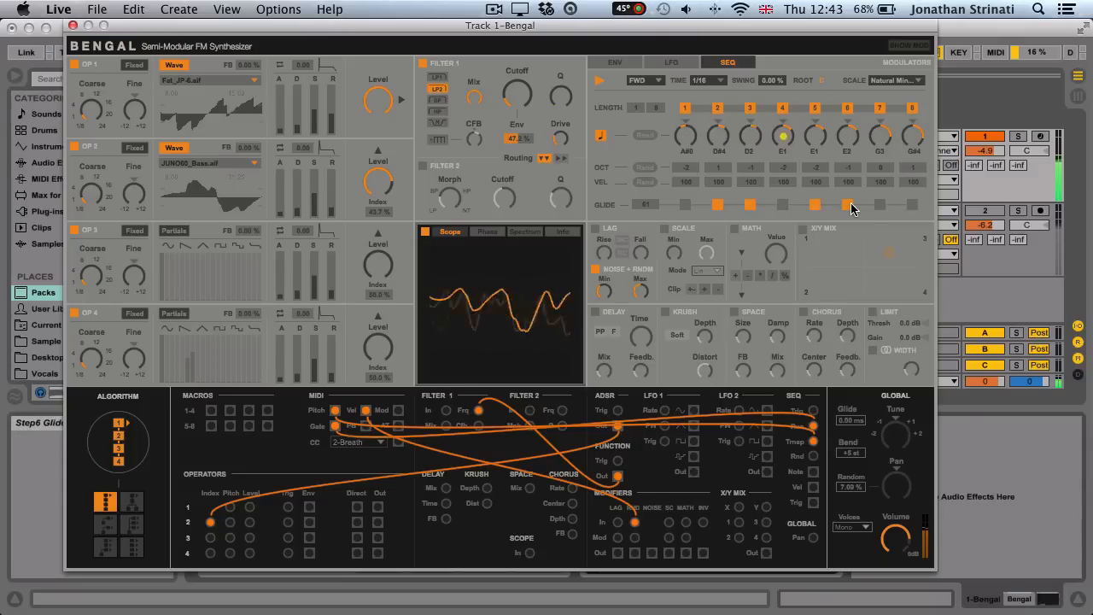
mouse_move(517, 95)
mouse_down()
mouse_move(517, 75)
mouse_move(517, 96)
mouse_up()
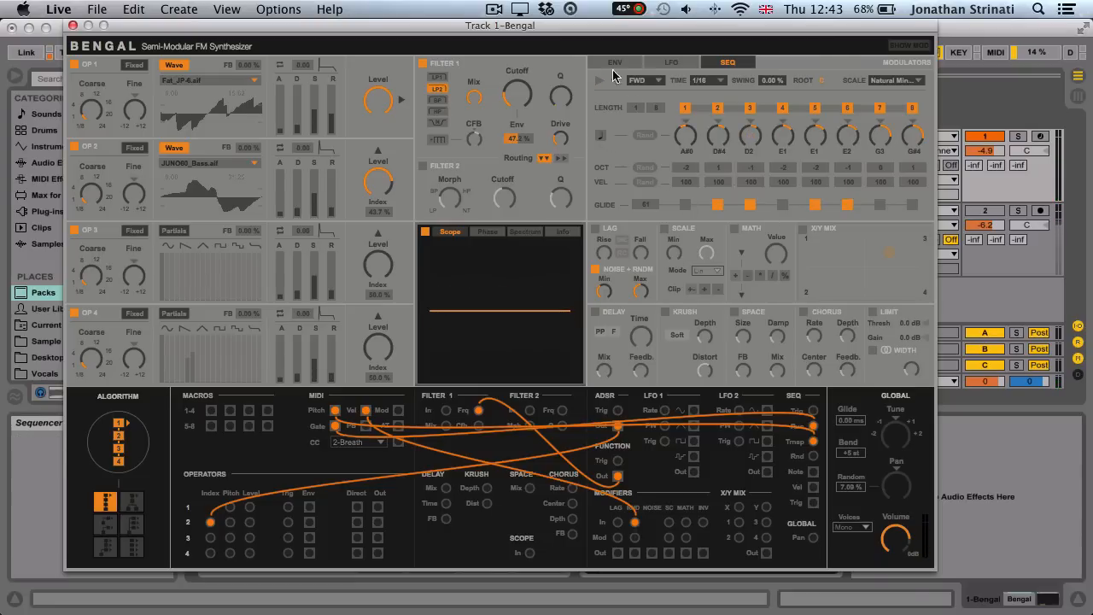
- Show the envelope modulators and remove the MIDI Pitch and Gate cables feeding the sequencer's inputs
click(658, 64)
click(608, 69)
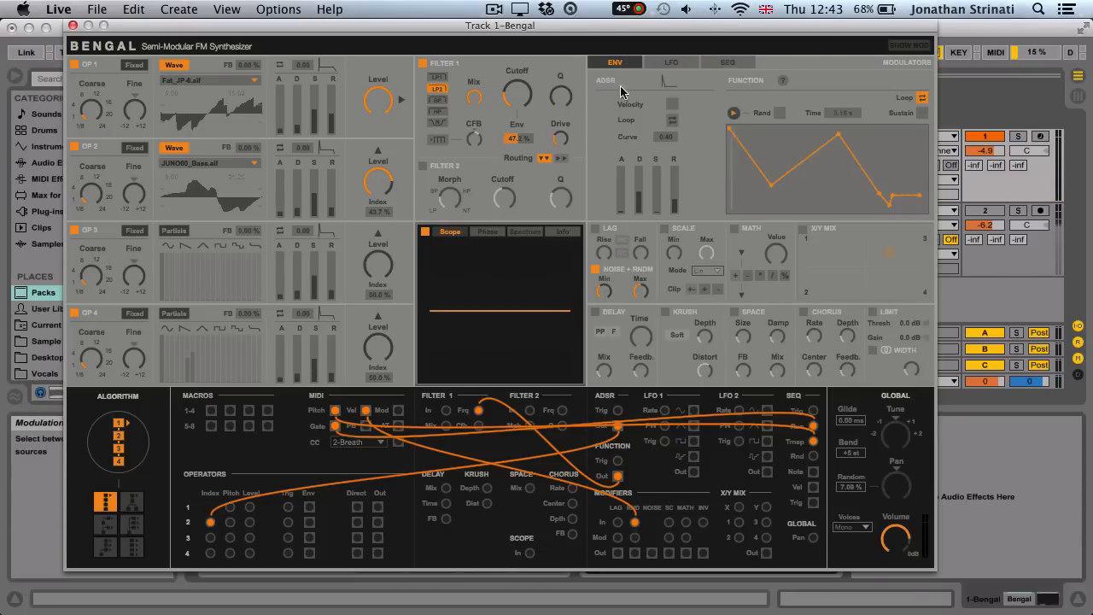
click(813, 441)
click(813, 426)
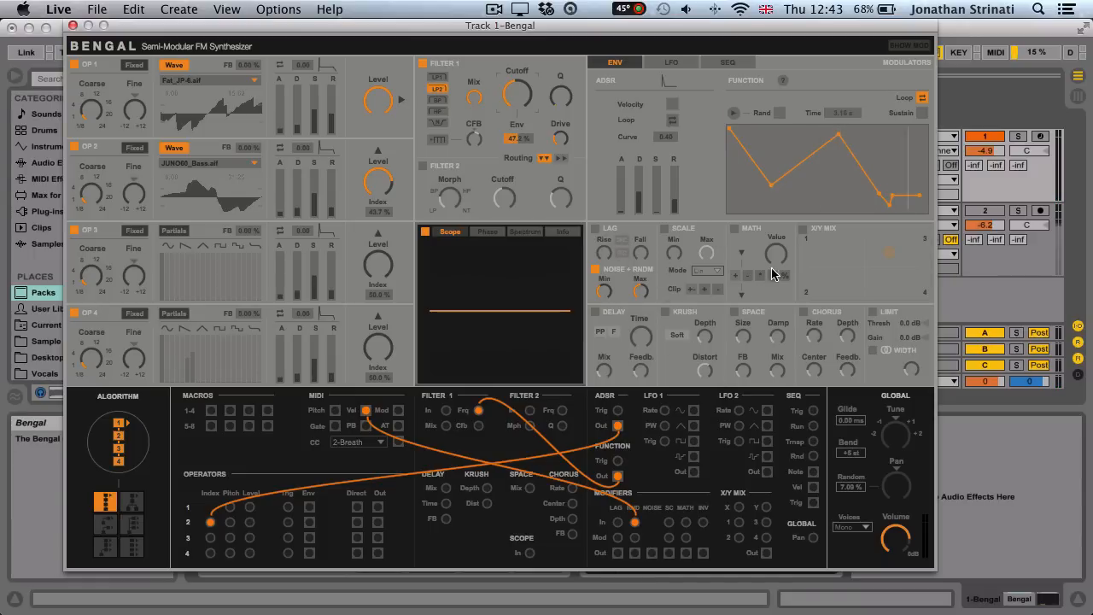
- Enable Lag in linear mode and patch the Lag and random modifier outputs to Filter 1's frequency
click(595, 230)
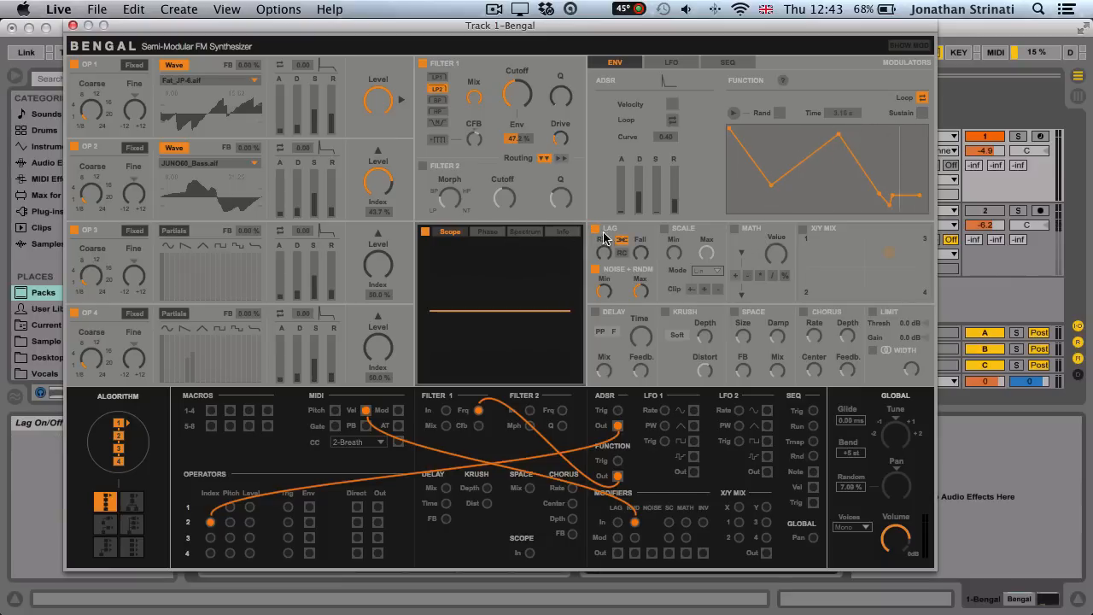
key(space)
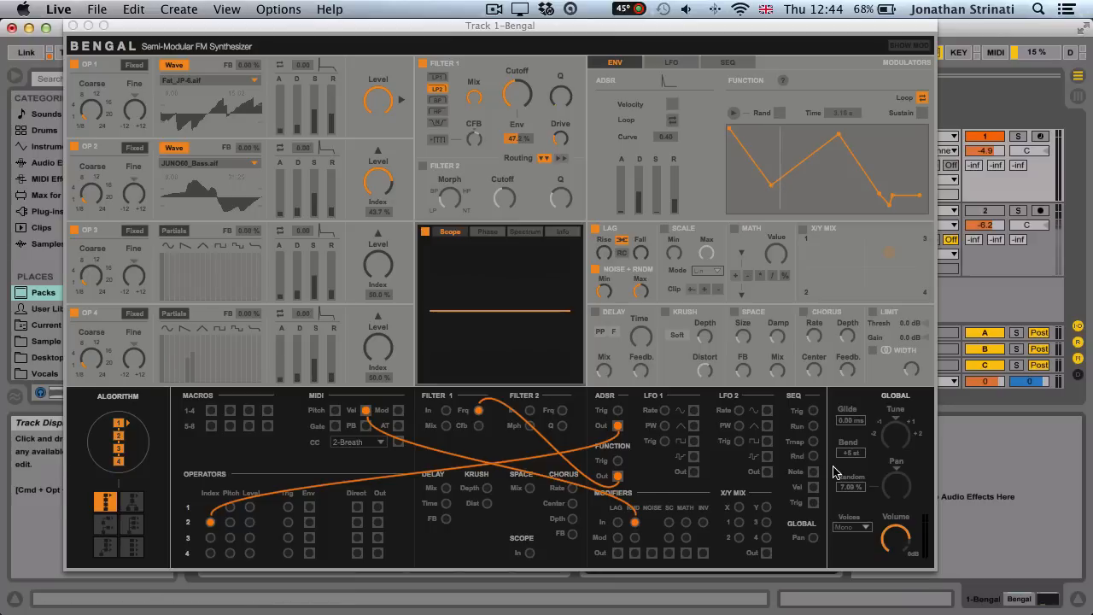
drag(616, 554, 479, 410)
key(space)
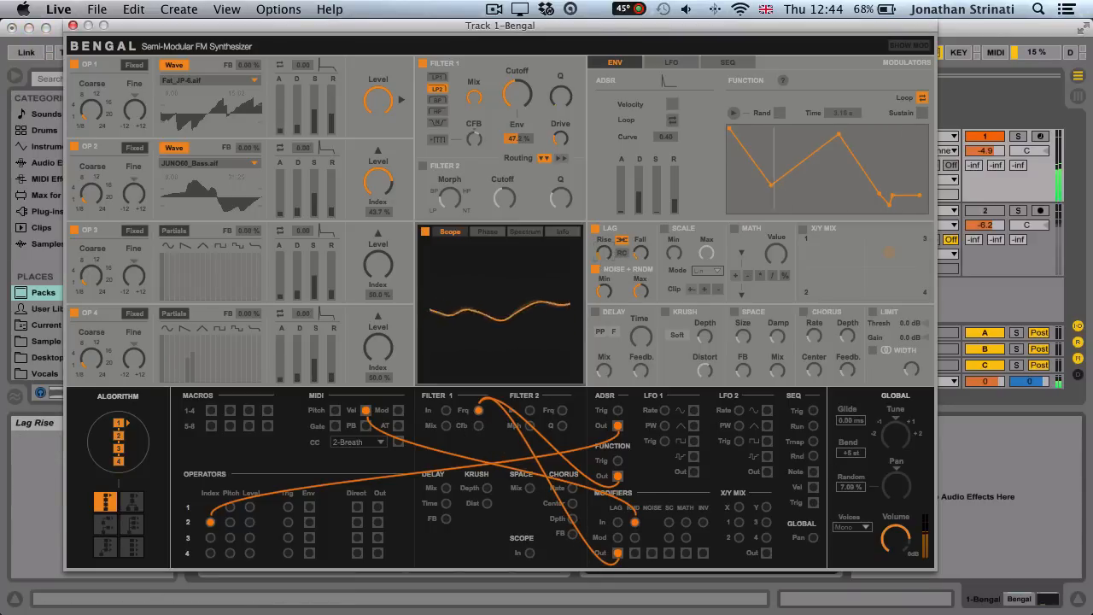
click(621, 253)
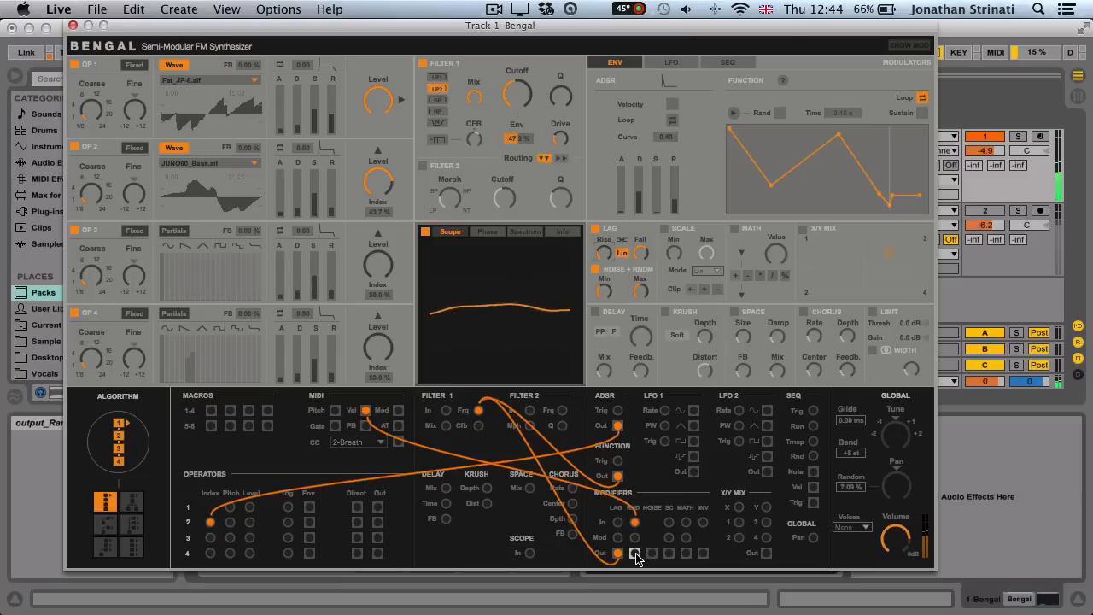
drag(529, 498, 478, 411)
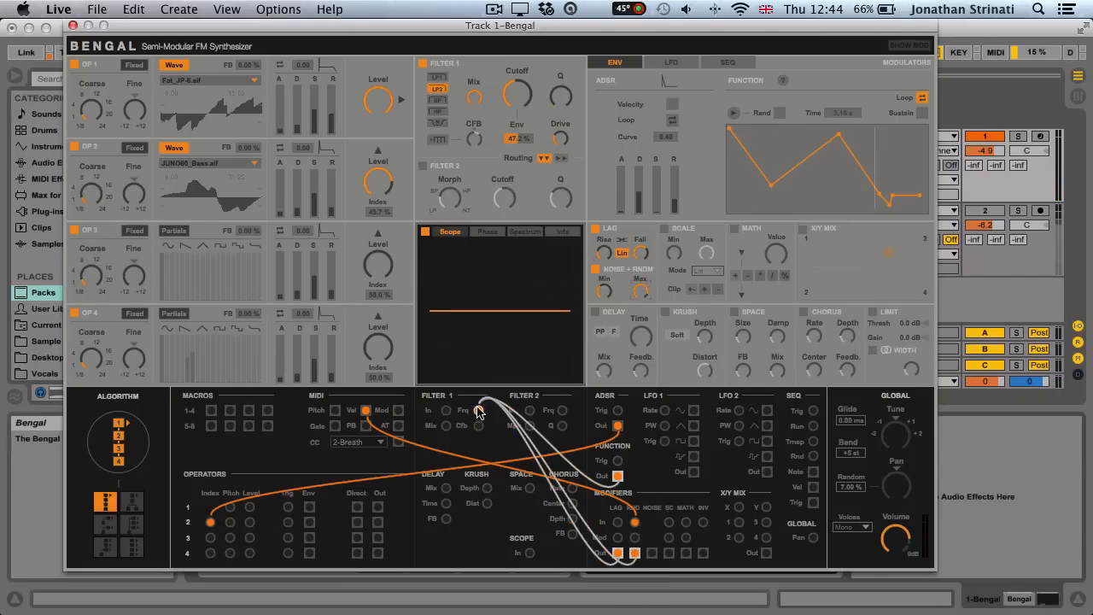
- Enable the Scale modifier and patch its output to operator 1's pitch
click(664, 231)
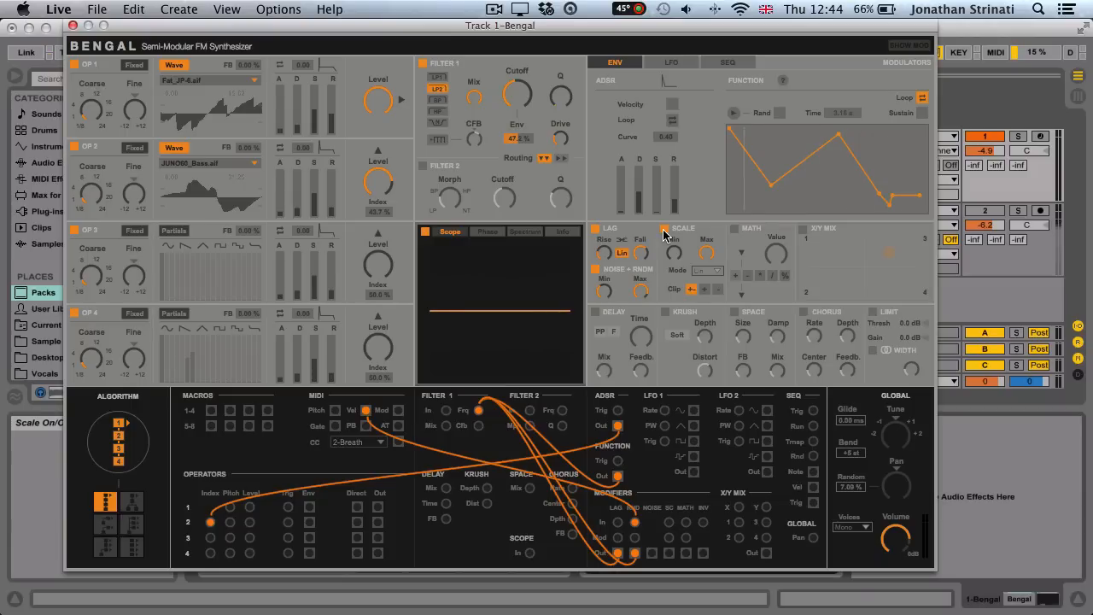
click(669, 552)
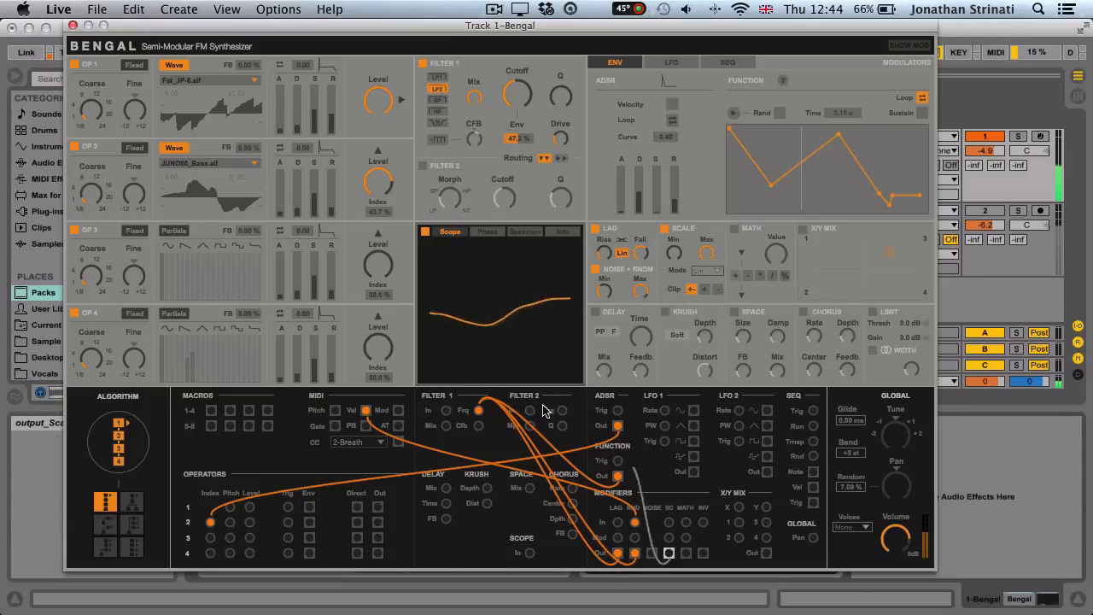
click(230, 507)
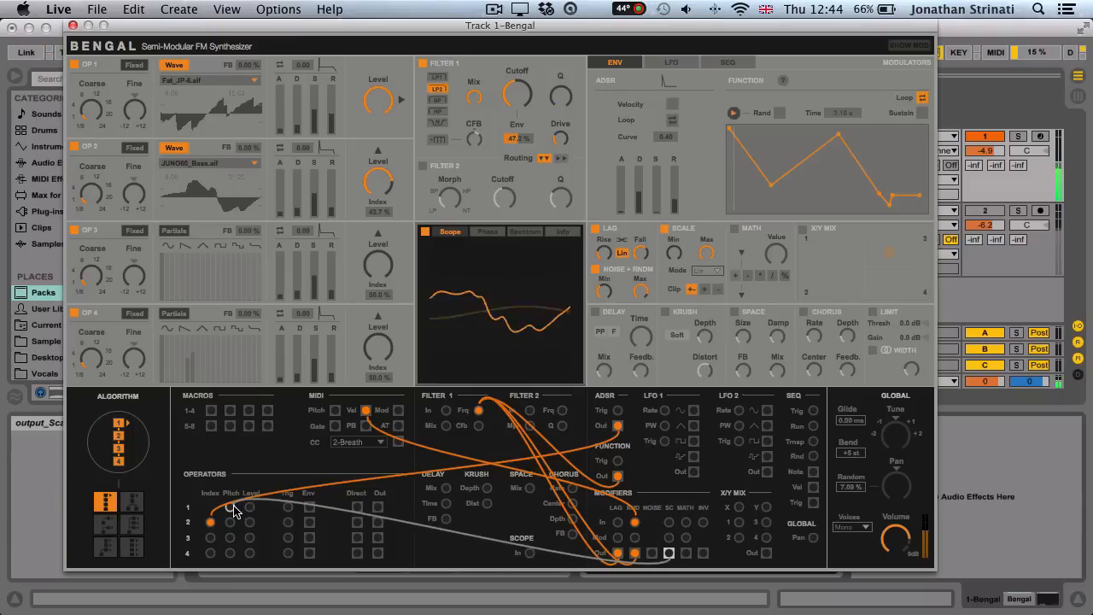
click(231, 507)
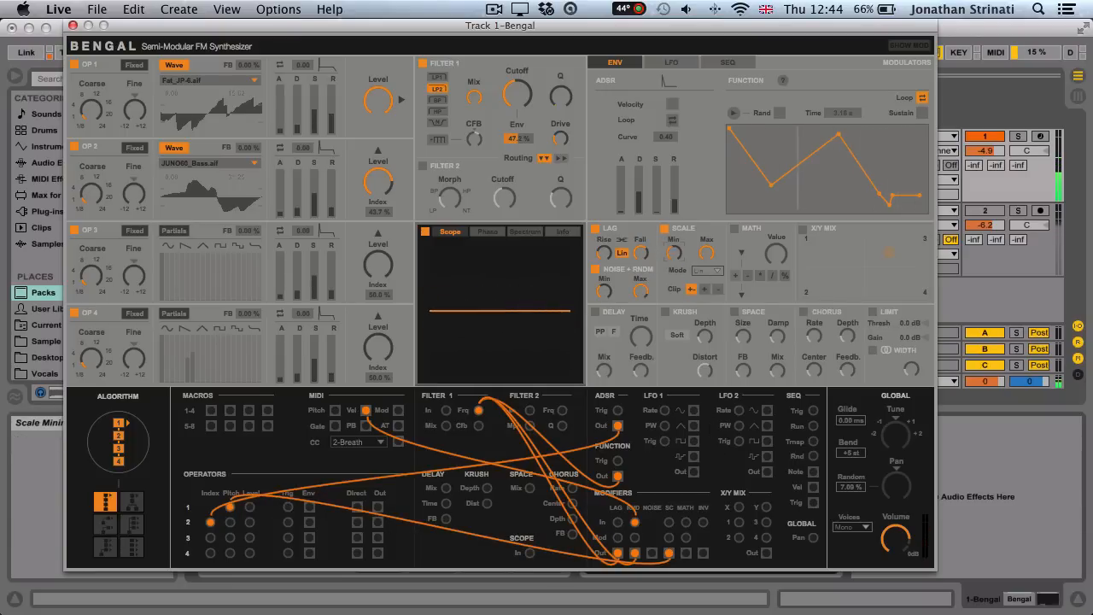
- Try the Scale modifier's mode and clip options, and remove its cable from operator 1's pitch
click(701, 272)
click(703, 281)
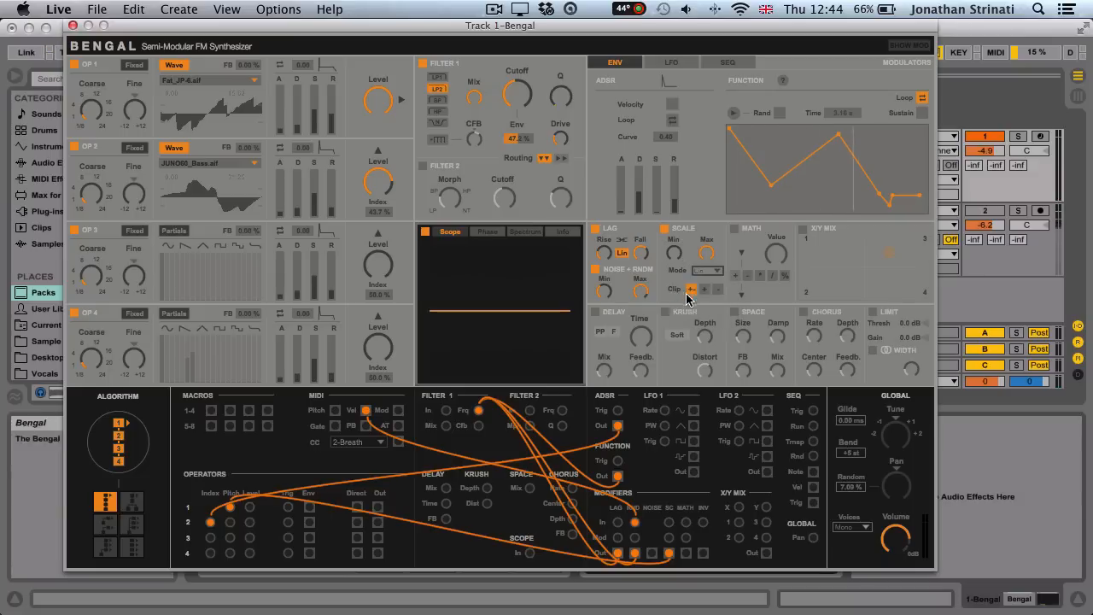
click(704, 290)
click(691, 290)
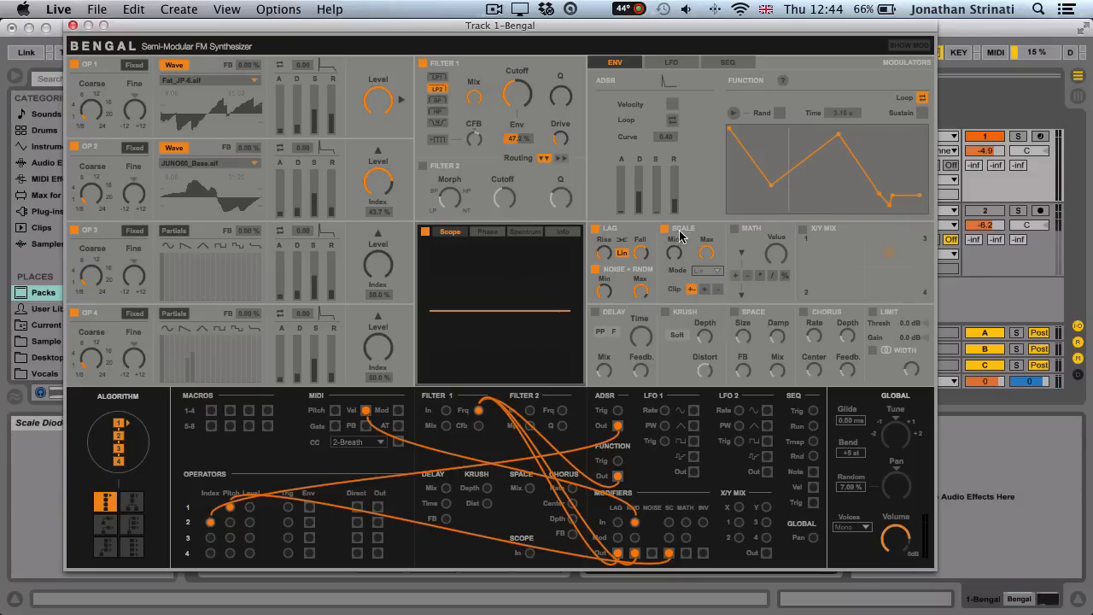
double_click(669, 557)
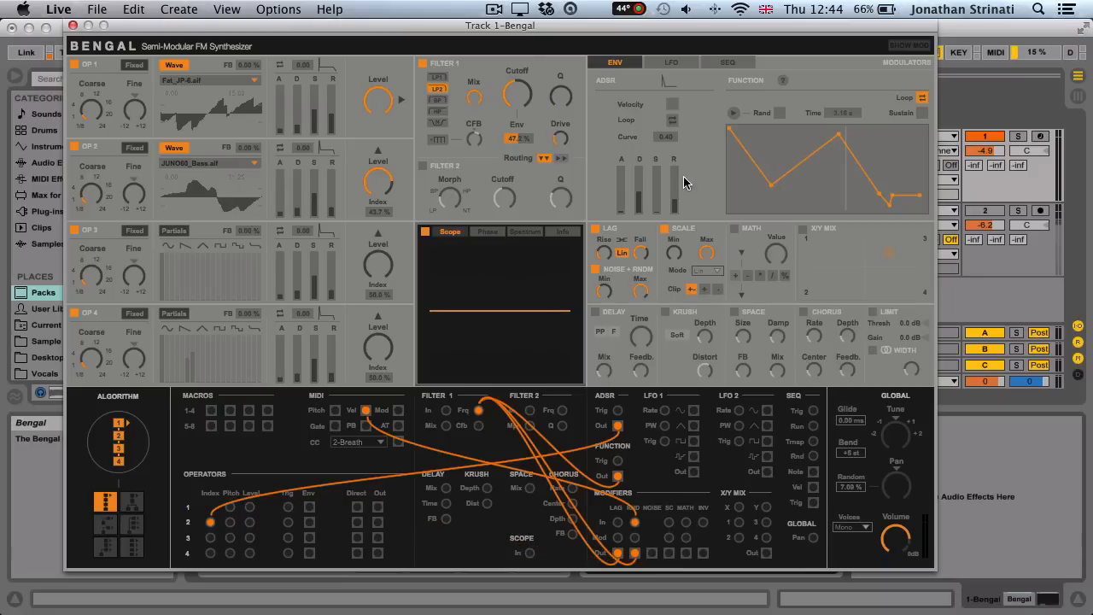
- Enable the Math modifier with the divide operation and patch its output to operator 2's pitch
click(741, 230)
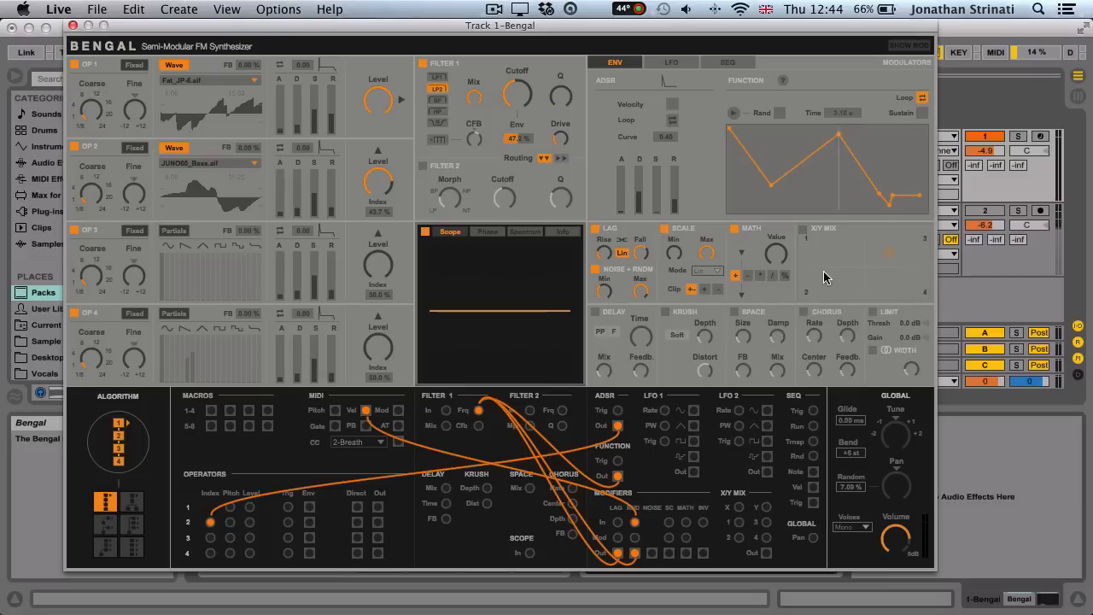
click(760, 276)
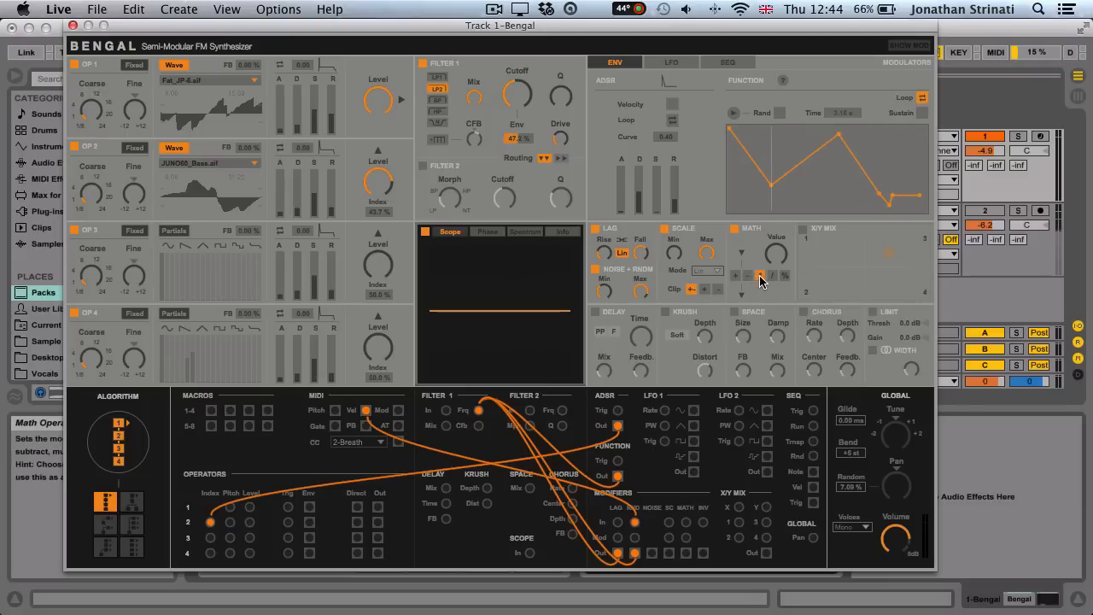
click(771, 276)
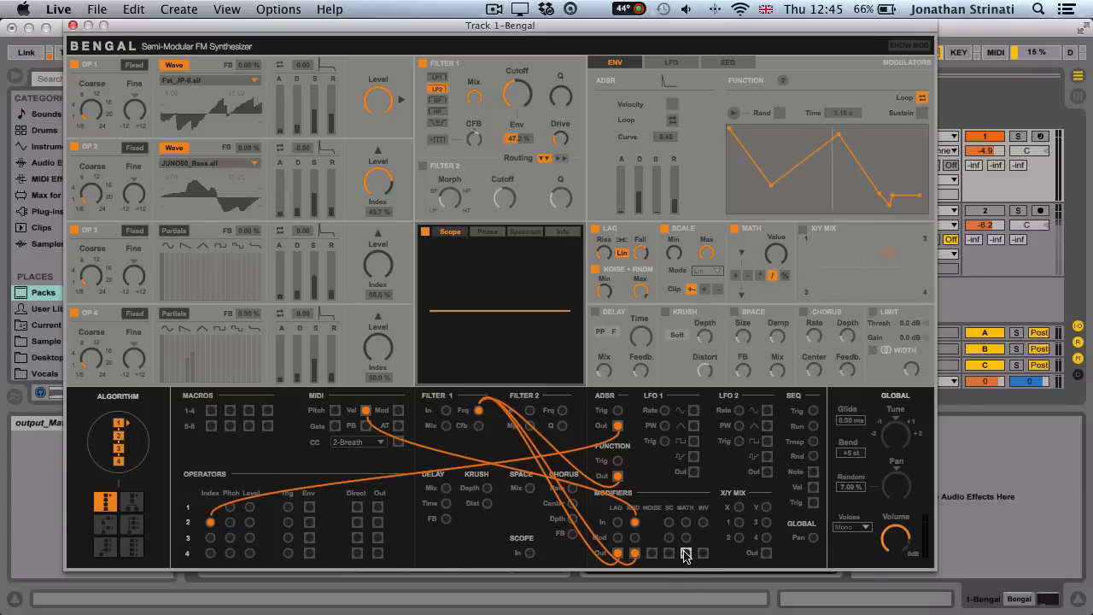
drag(686, 552, 229, 521)
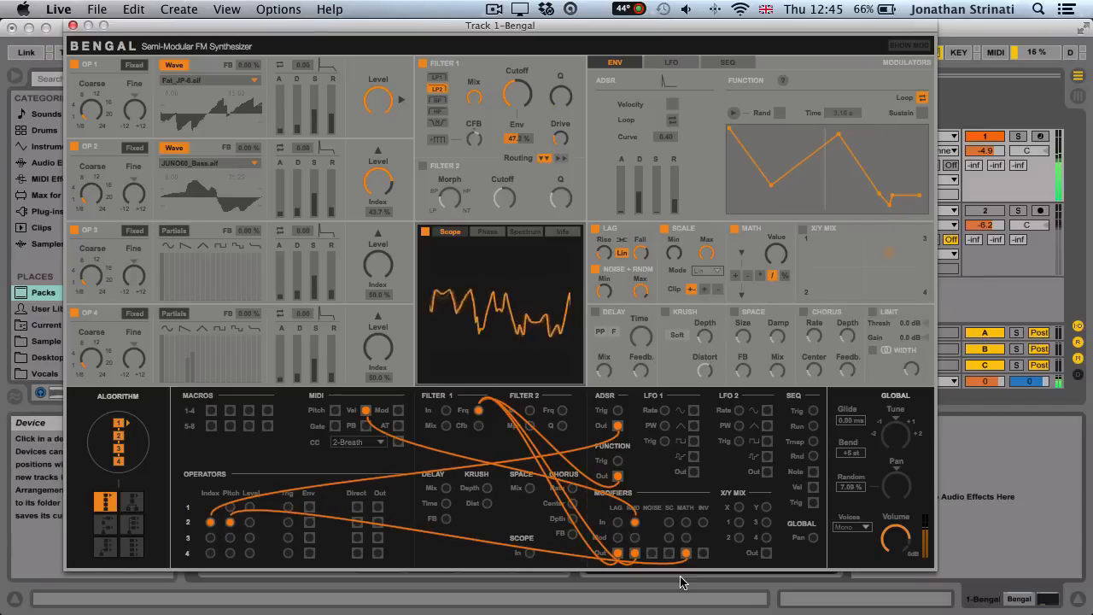
- Switch off the Math, Scale and Lag modifiers
click(734, 229)
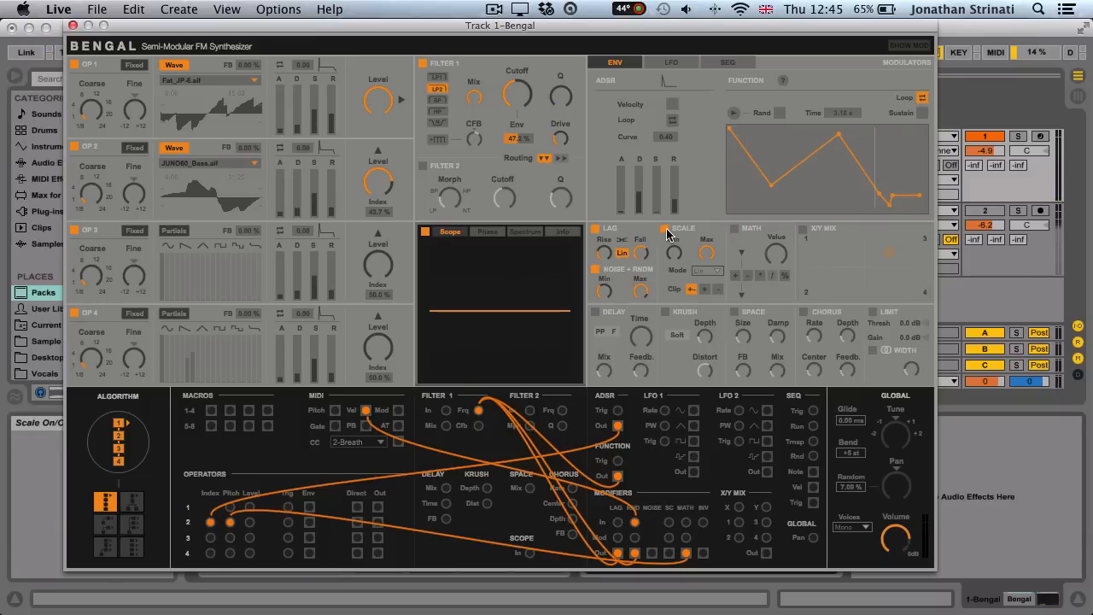
click(665, 229)
click(595, 230)
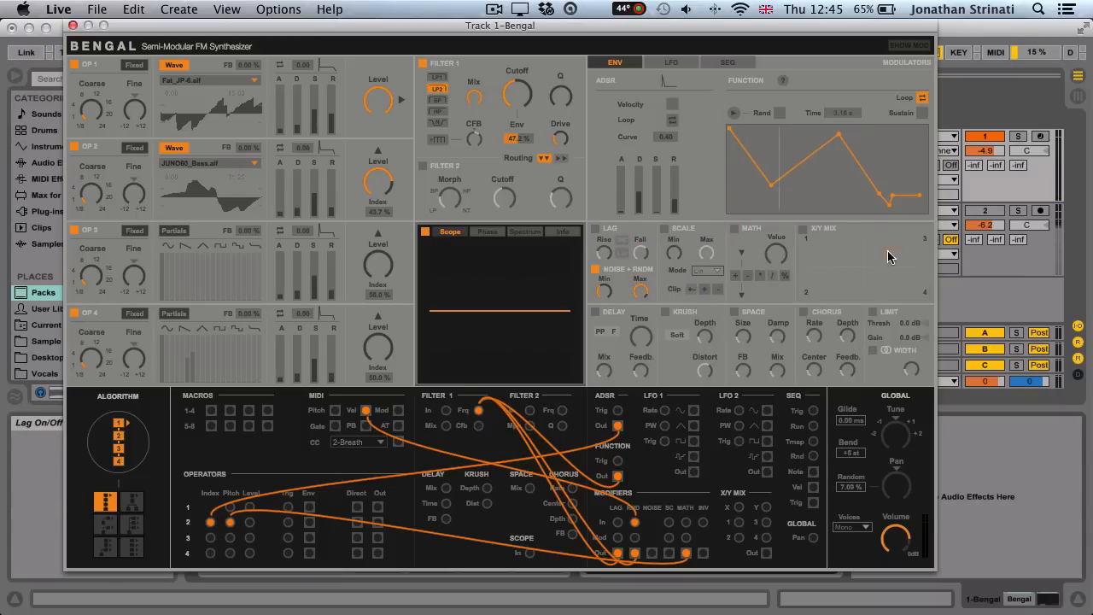
- Enable X/Y Mix, patch LFO 1's output to its input 1 and its output to operator 1's pitch
click(802, 229)
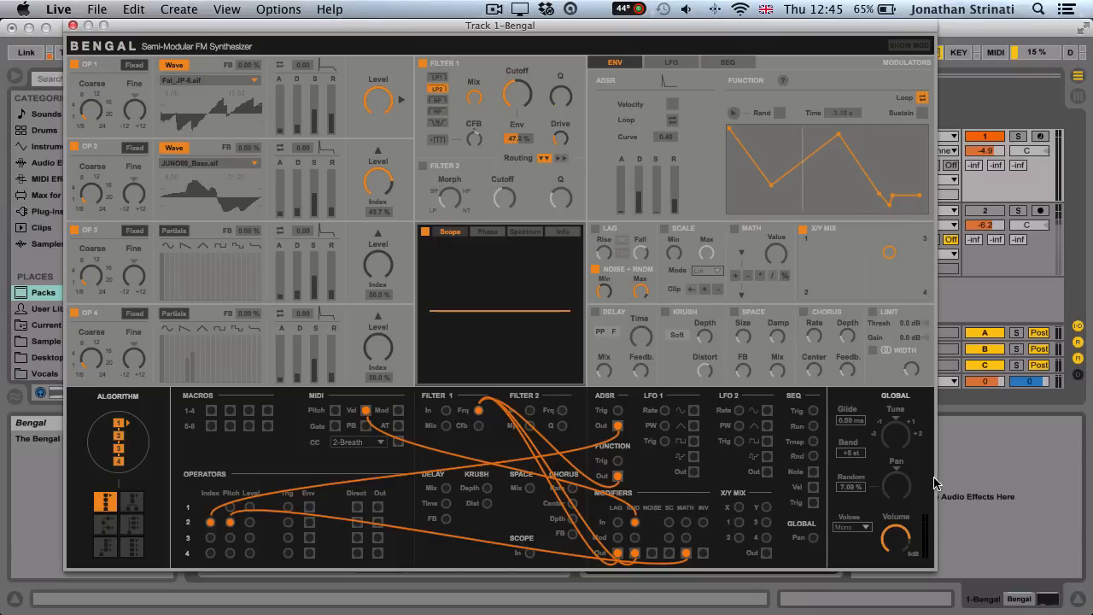
click(671, 62)
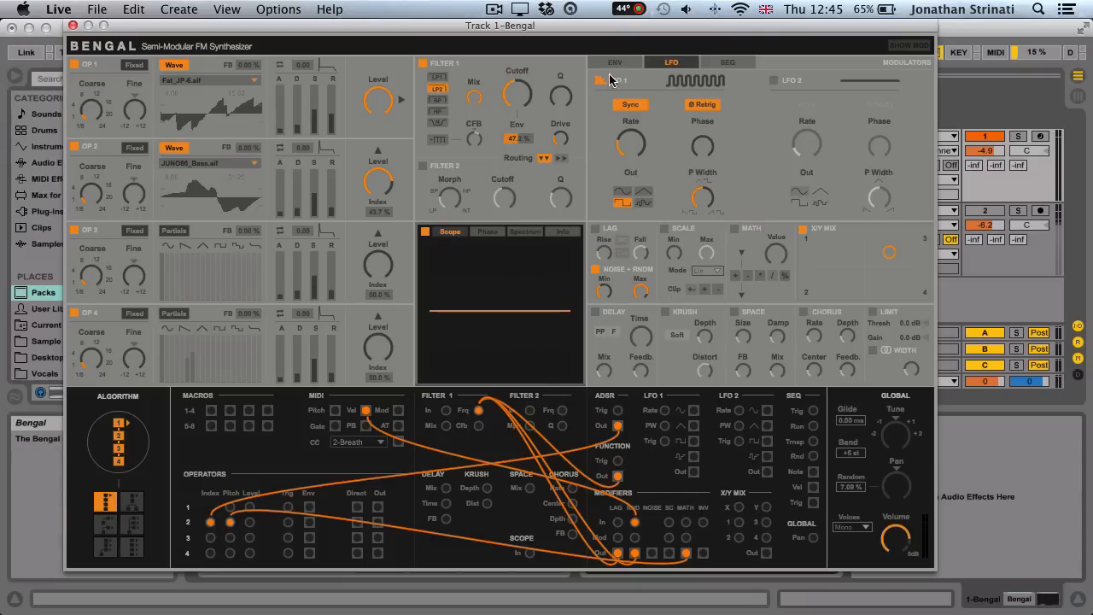
drag(693, 471, 739, 522)
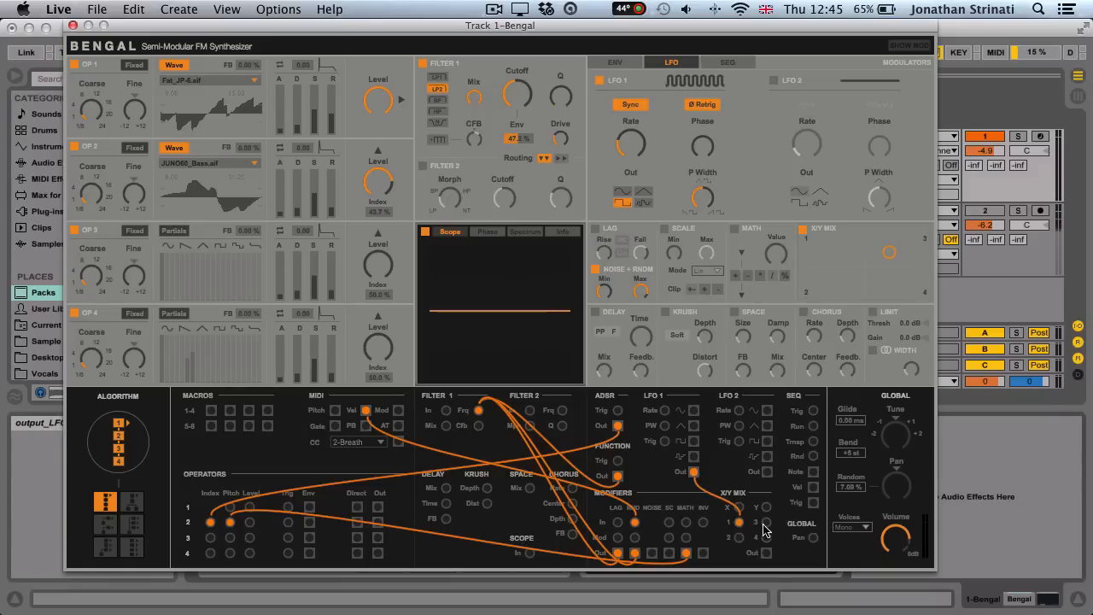
drag(767, 554, 229, 506)
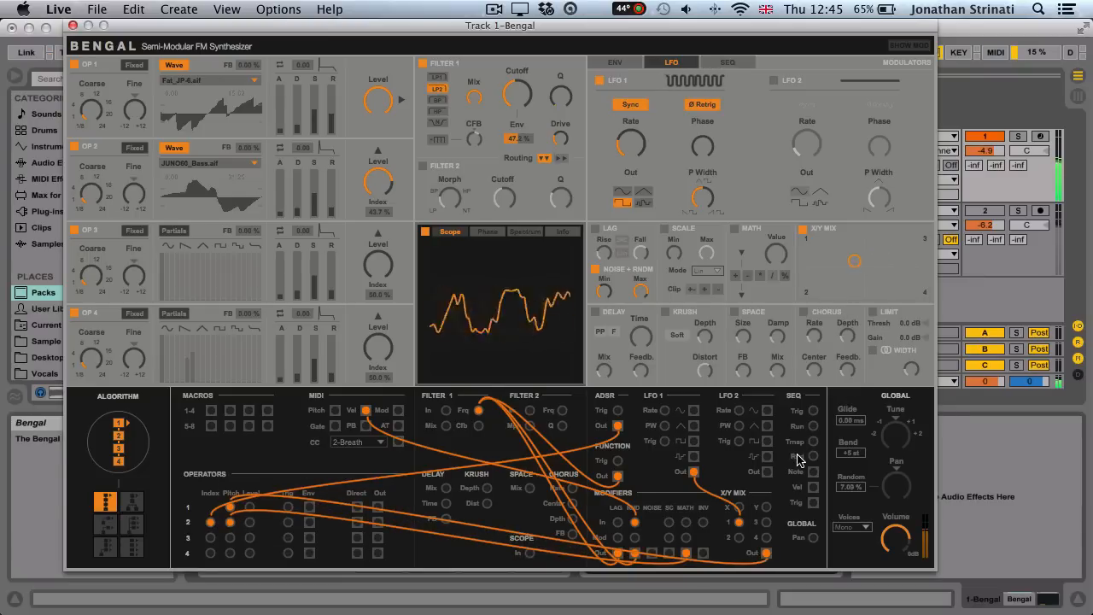
- Patch the X/Y Mix output to Filter 1's frequency, and try it on LFO 1's rate before removing that cable
drag(766, 553, 478, 411)
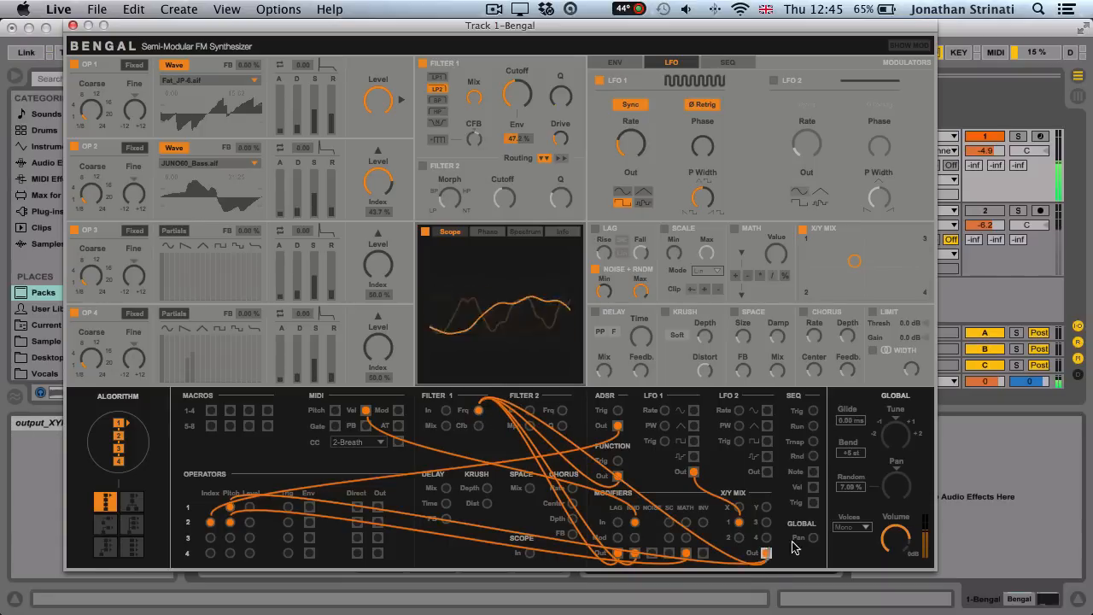
mouse_move(767, 553)
mouse_down()
mouse_move(726, 461)
mouse_move(664, 411)
mouse_up()
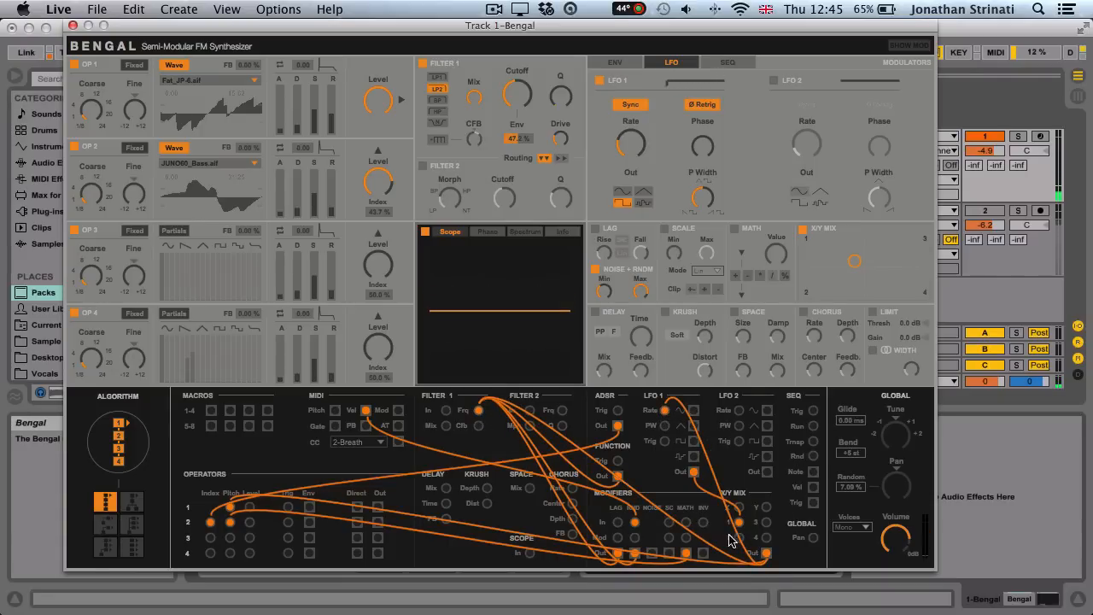
click(665, 412)
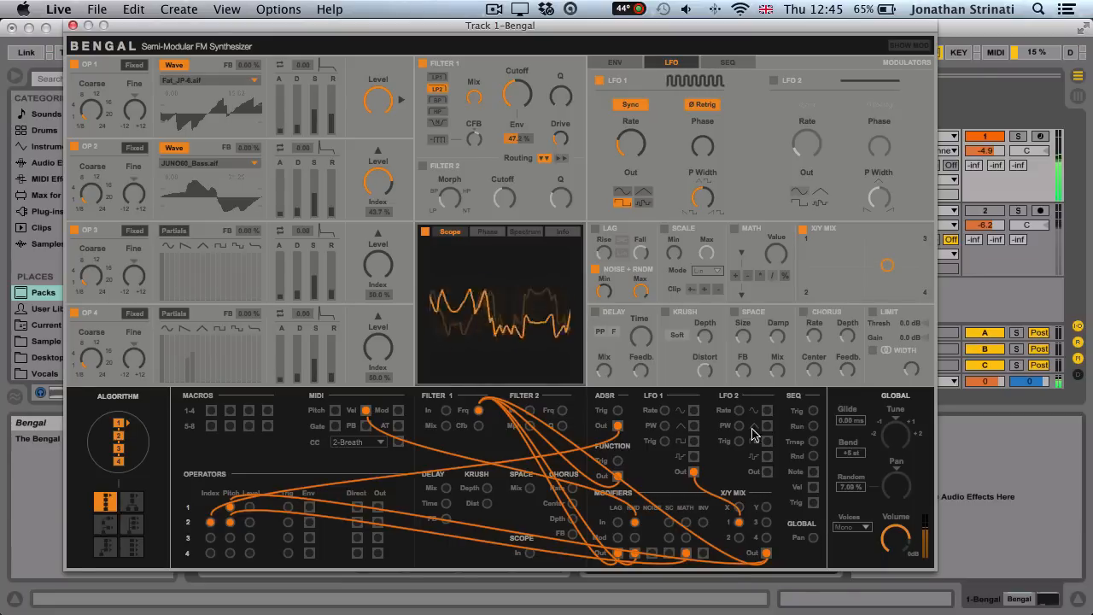
- Enable LFO 2 and patch its output to X/Y Mix input 3
click(774, 81)
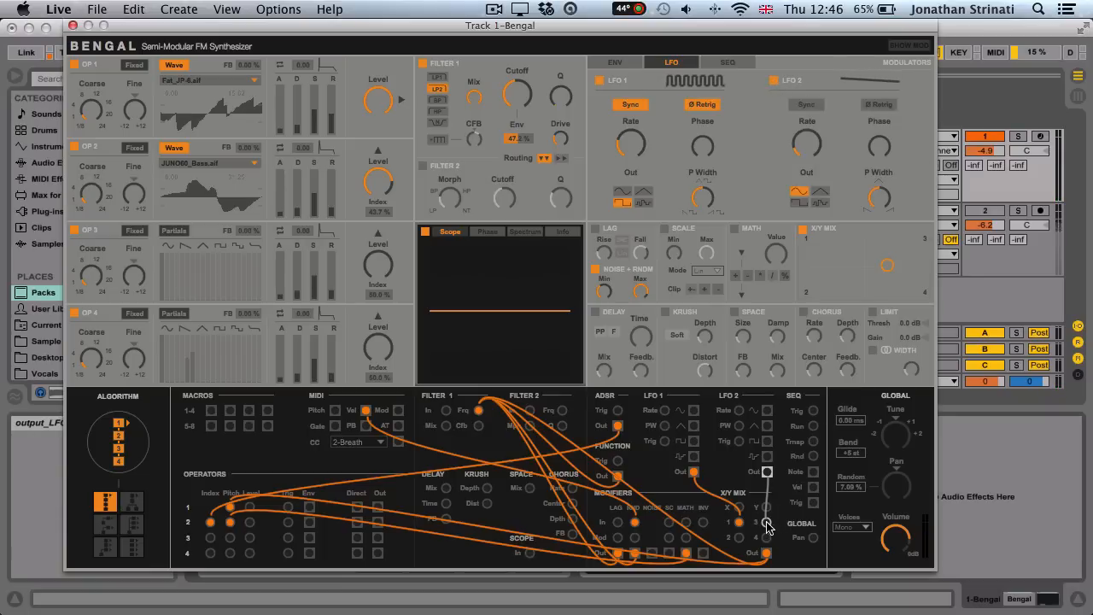
drag(767, 524, 767, 524)
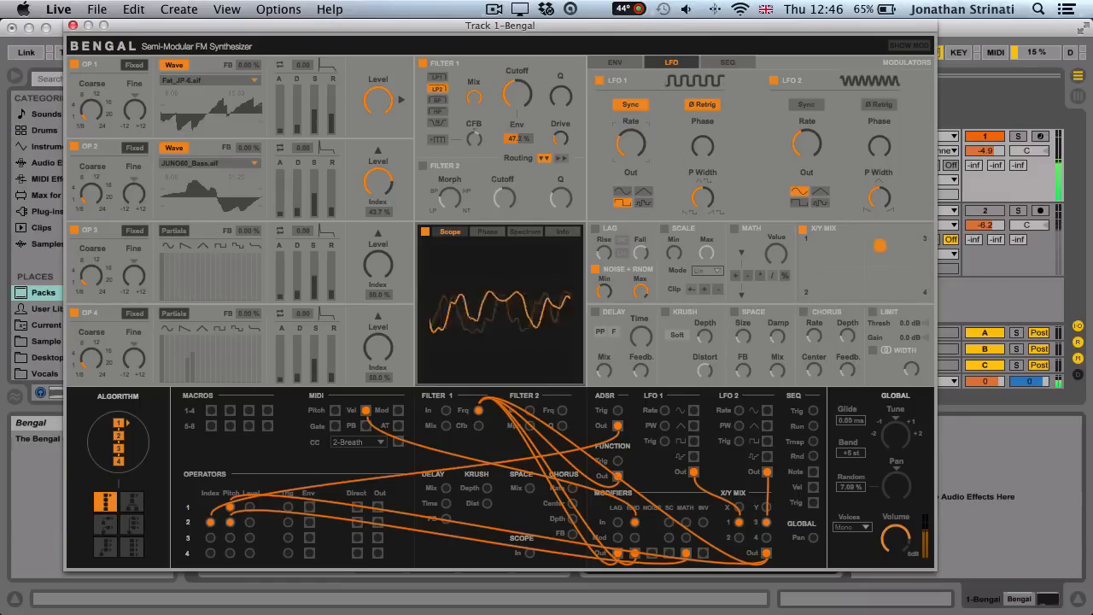
- Adjust Filter 1's cutoff and the X/Y Mix position, and remove the patch cables connected to the X/Y Mix
drag(497, 113, 498, 104)
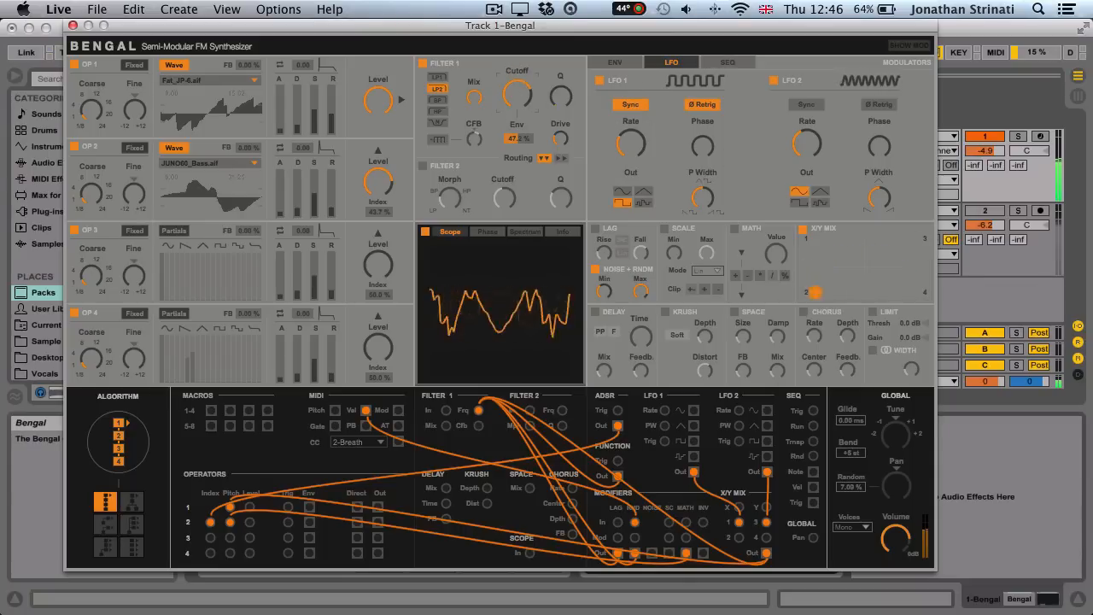
drag(815, 292, 878, 273)
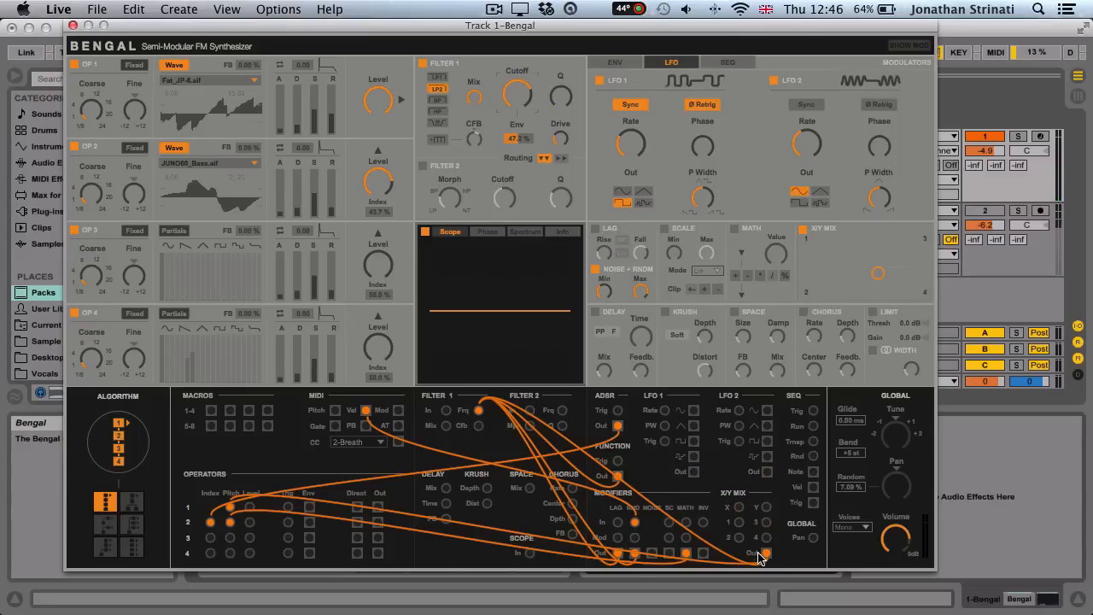
double_click(765, 553)
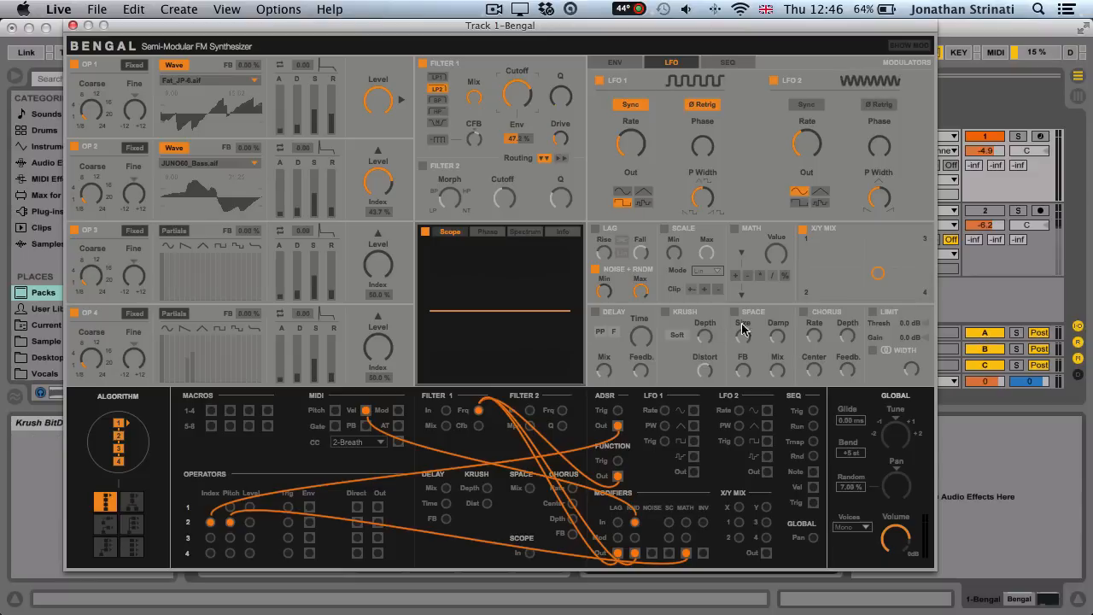
- Patch LFO 1's output to Filter 1's frequency and set the cutoff modulation depth to 0.73
click(910, 45)
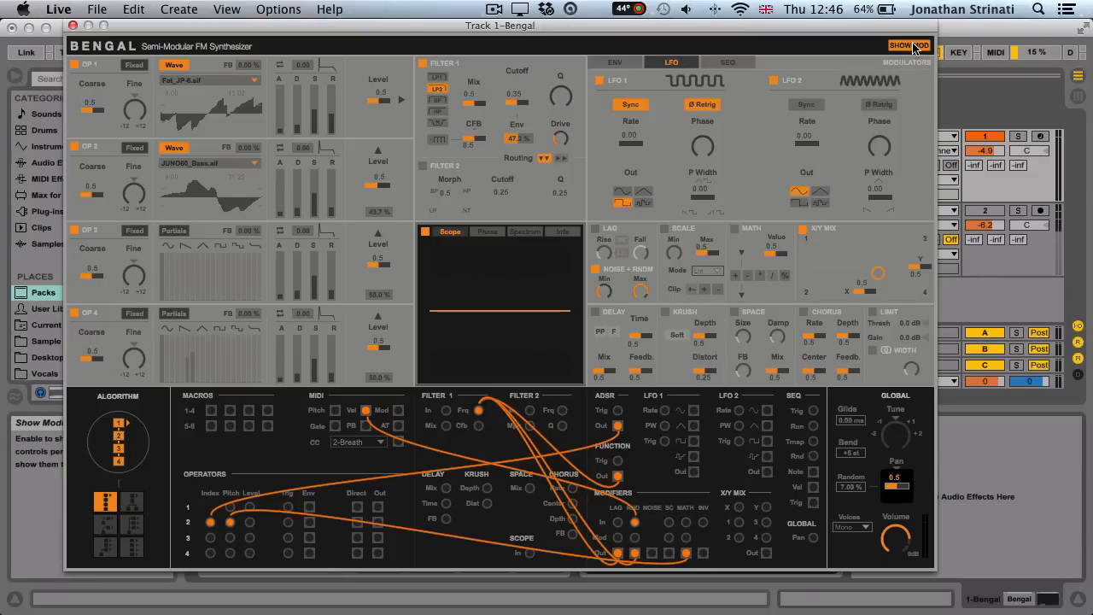
click(897, 46)
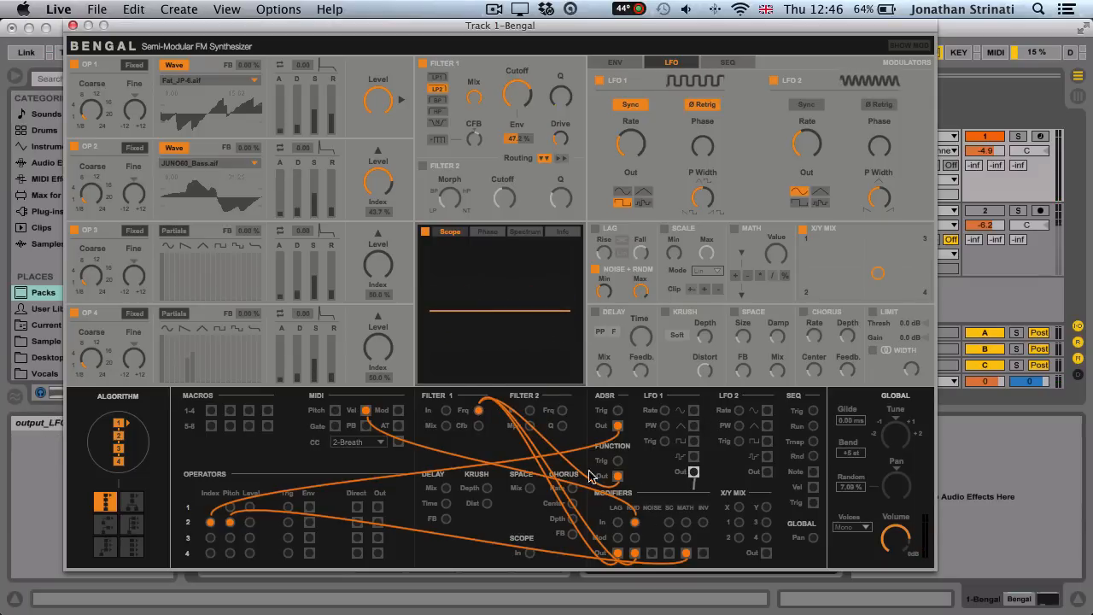
drag(589, 476, 479, 410)
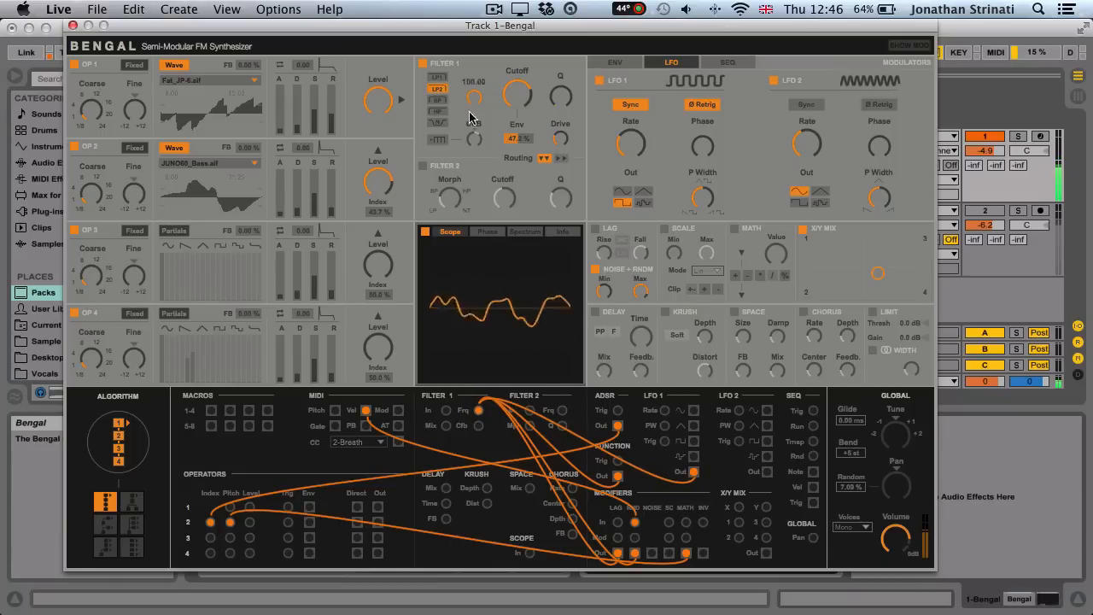
click(906, 47)
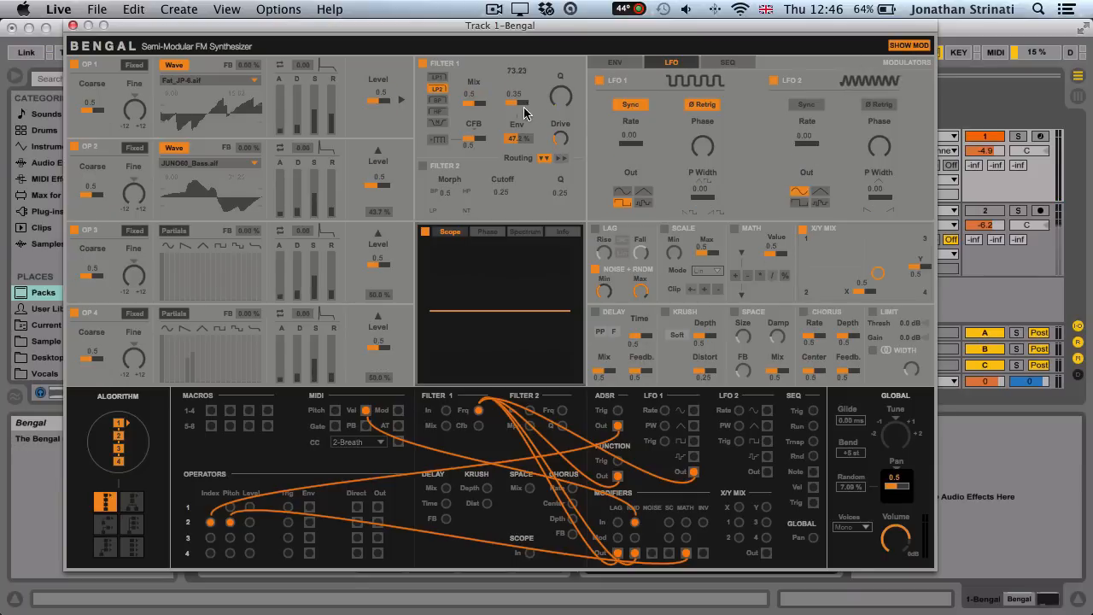
mouse_move(524, 108)
mouse_down()
mouse_move(523, 73)
mouse_move(523, 107)
mouse_move(523, 73)
mouse_move(524, 88)
mouse_up()
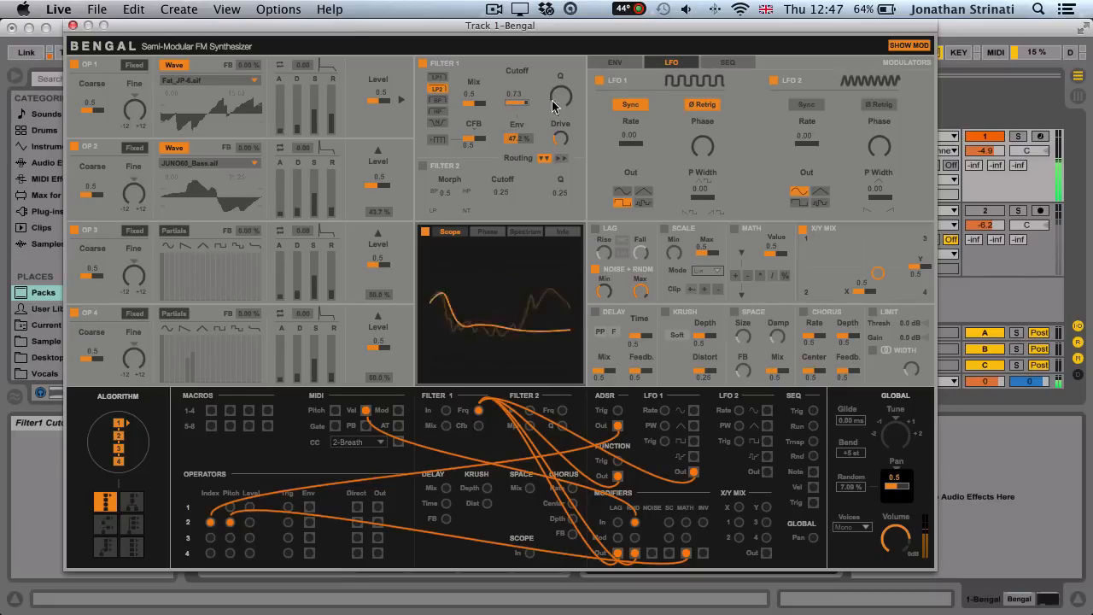
- Set Filter 1's cutoff to about 52 and its modulation depth to 0.20, returning to the normal control view
click(899, 46)
click(899, 46)
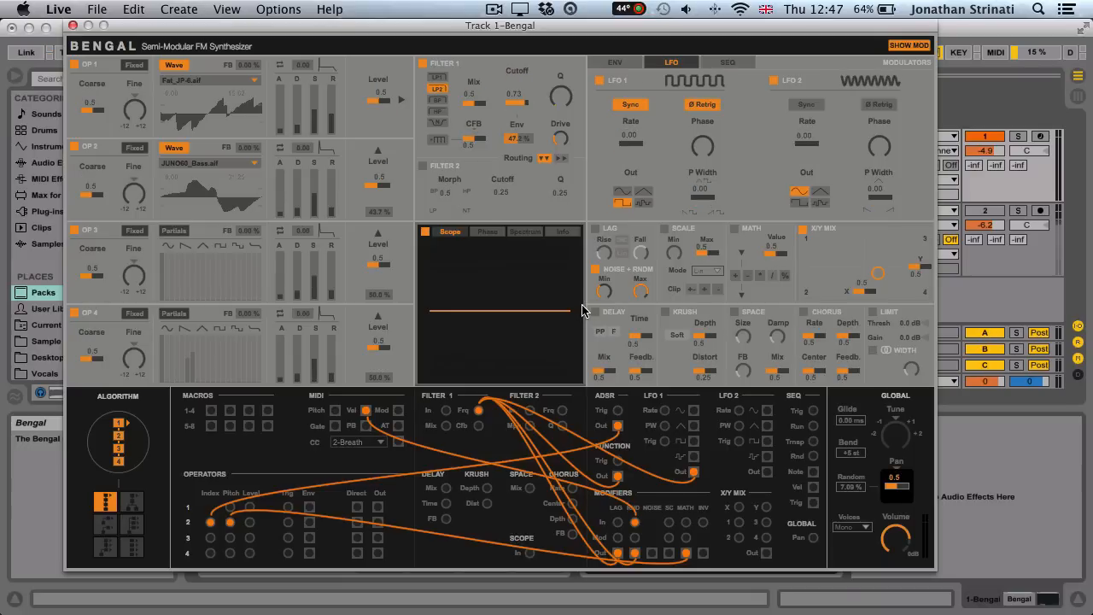
drag(513, 110, 517, 90)
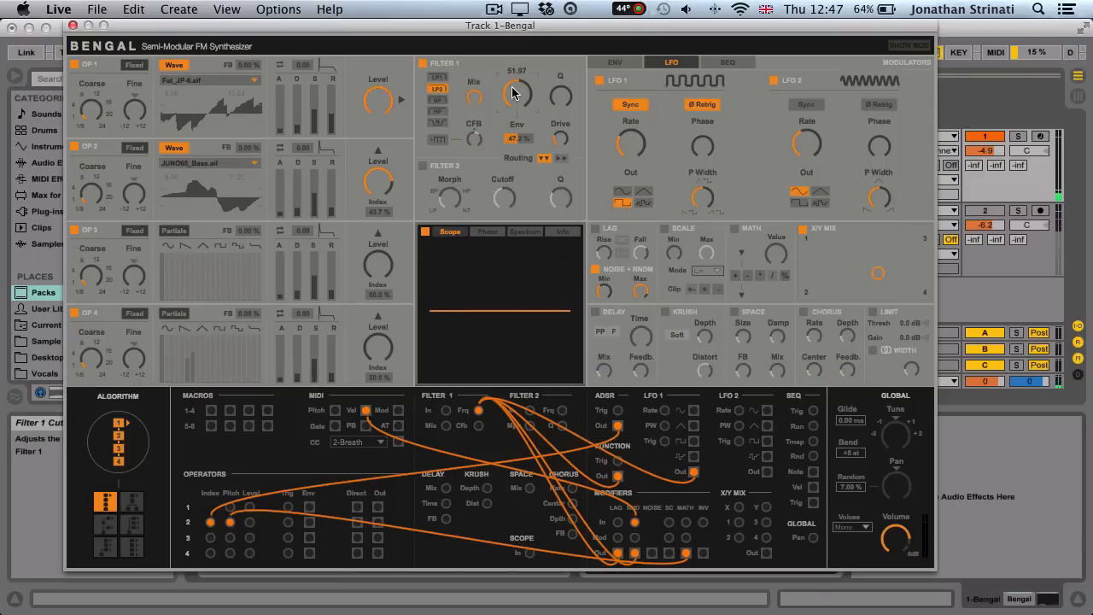
key(m)
drag(517, 92, 516, 90)
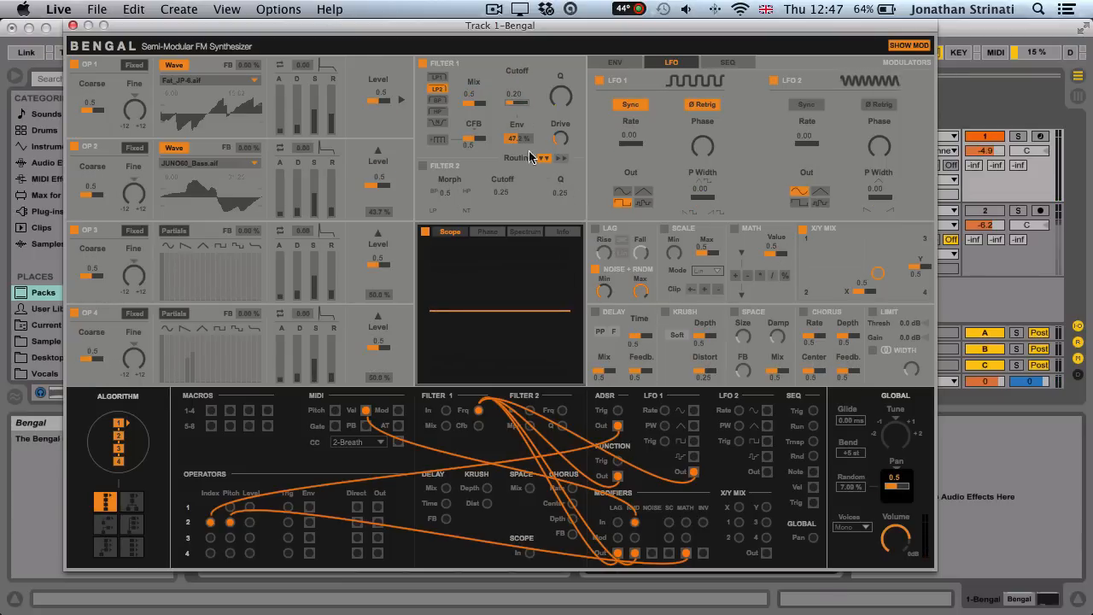
key(m)
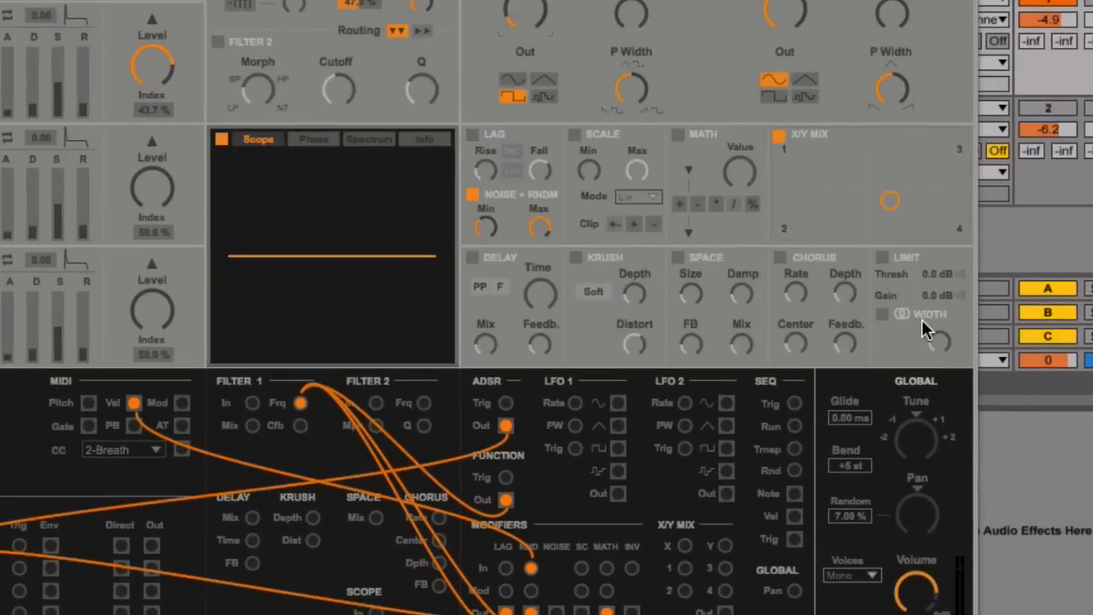
- Enable Delay, try ping-pong, change it to sync mode with a -33.3 offset, and switch Delay off
click(470, 260)
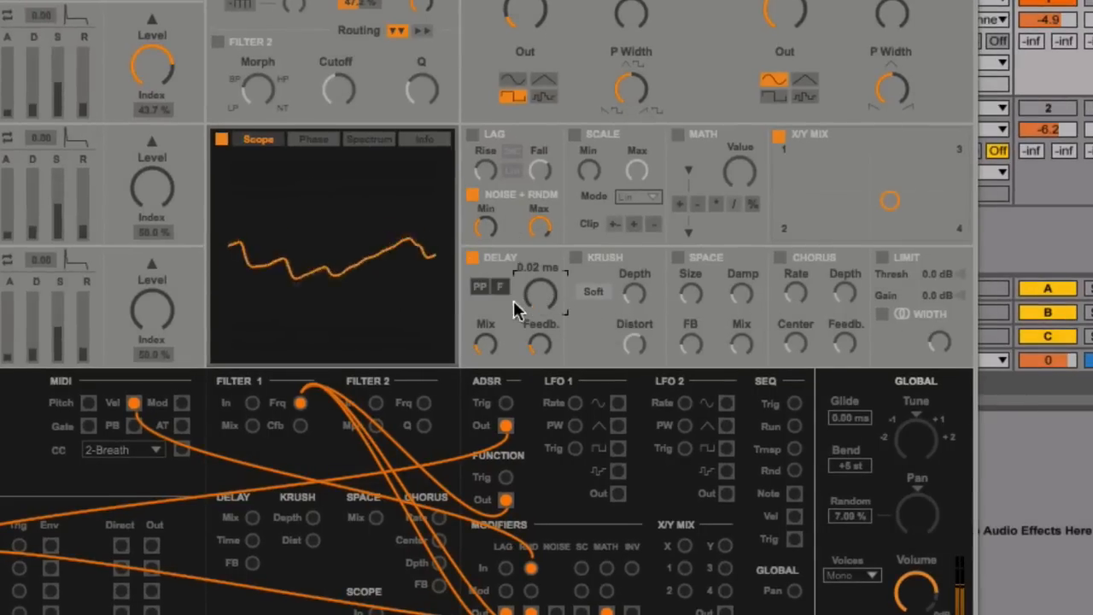
click(480, 287)
click(500, 287)
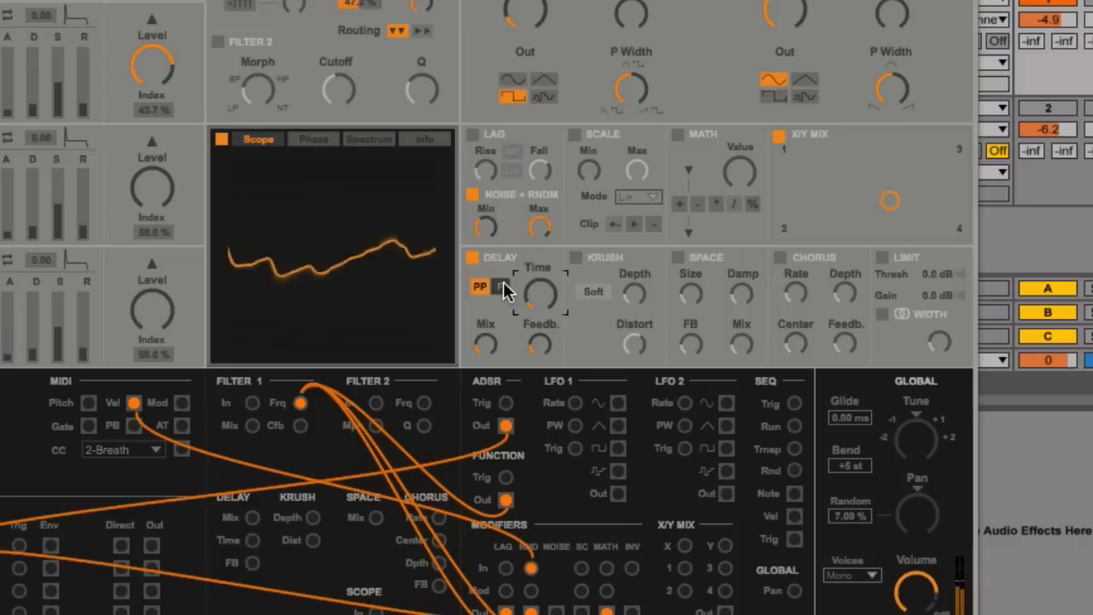
click(481, 287)
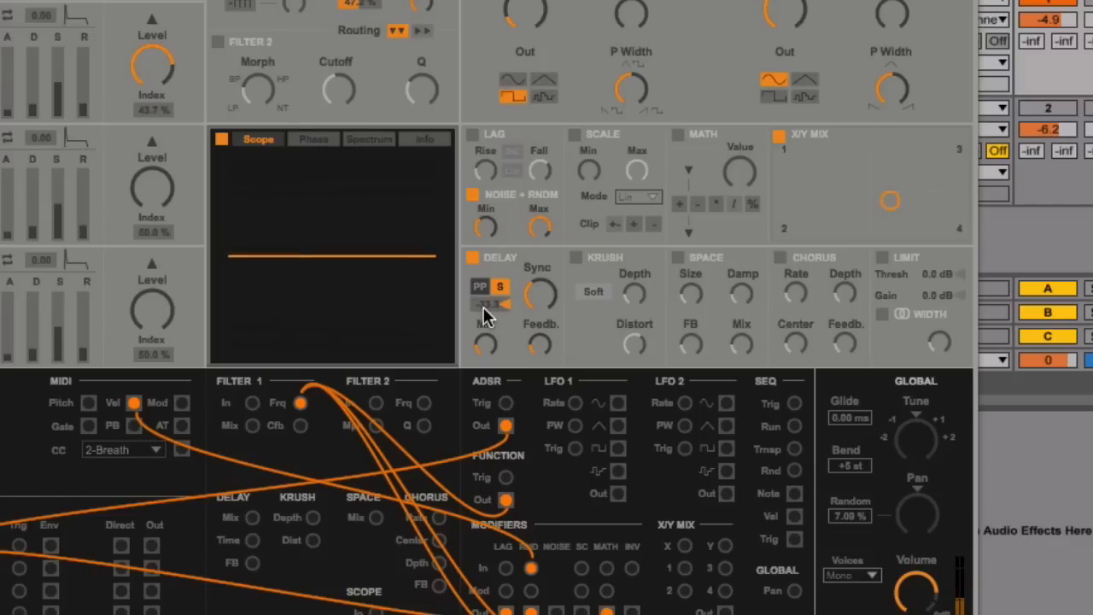
click(472, 257)
- Enable Krush with some depth and distortion, and compare its Hard mode with Soft
click(576, 257)
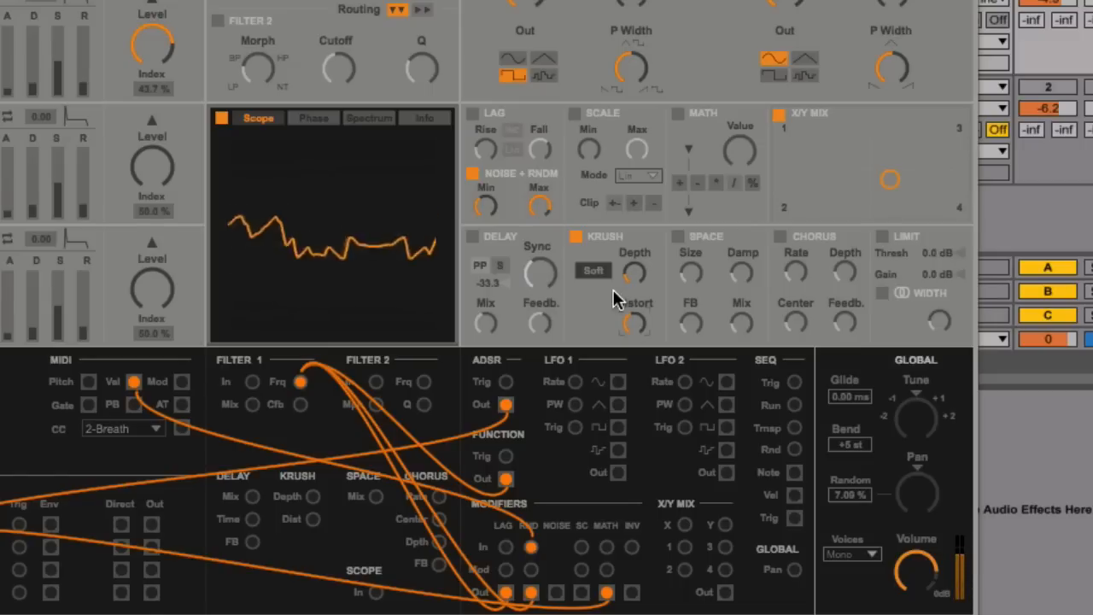
drag(914, 563, 903, 595)
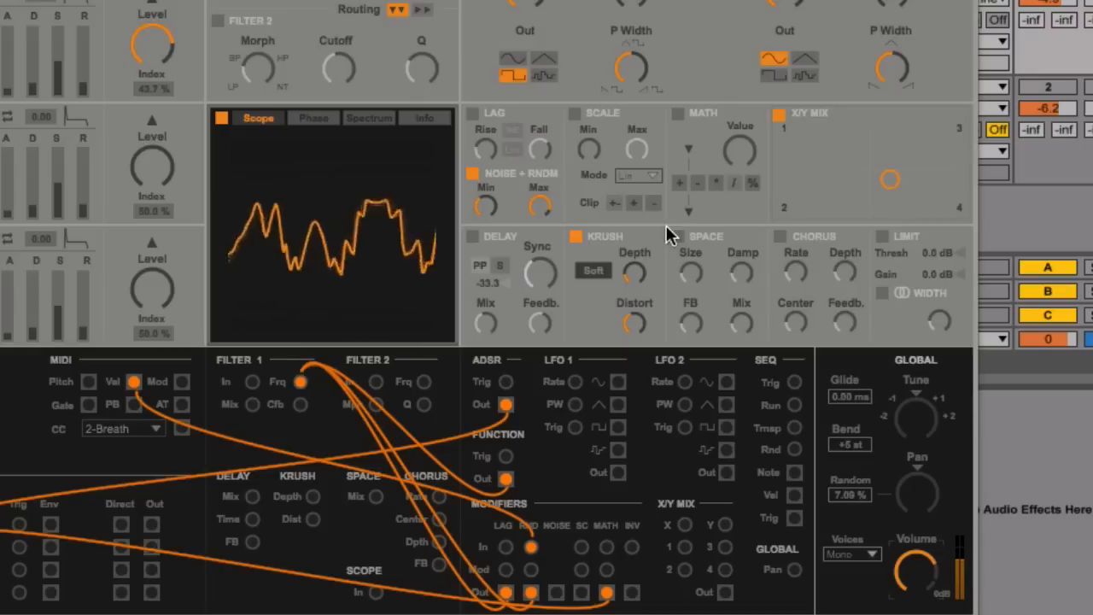
click(598, 273)
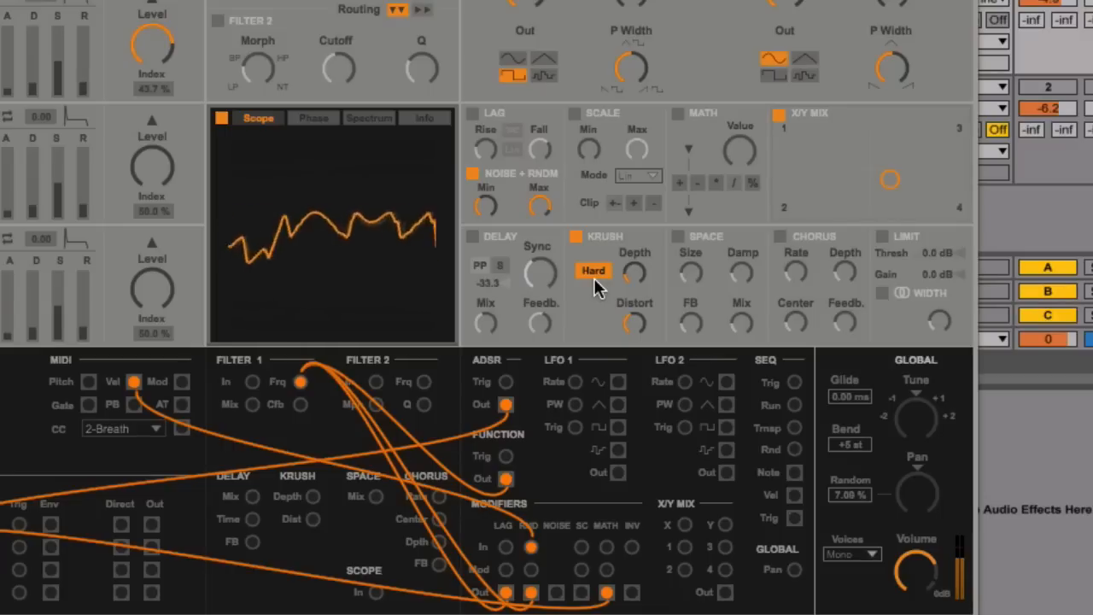
click(596, 279)
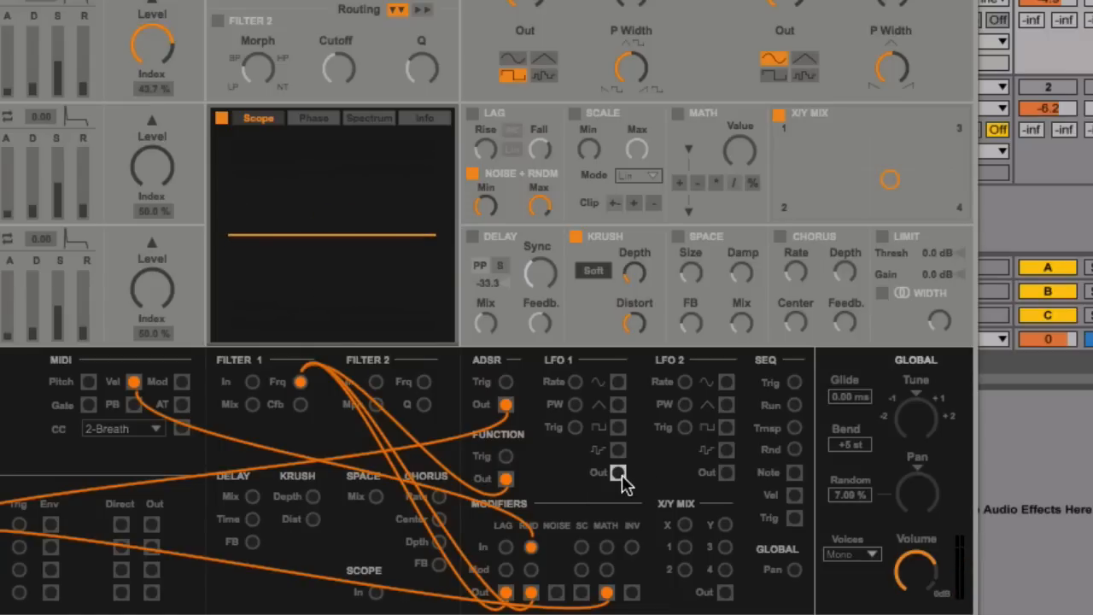
- Try LFO 1's output on Krush depth with a modulation depth of 1.00, comparing Hard and Soft, and remove the cable
drag(617, 472, 314, 502)
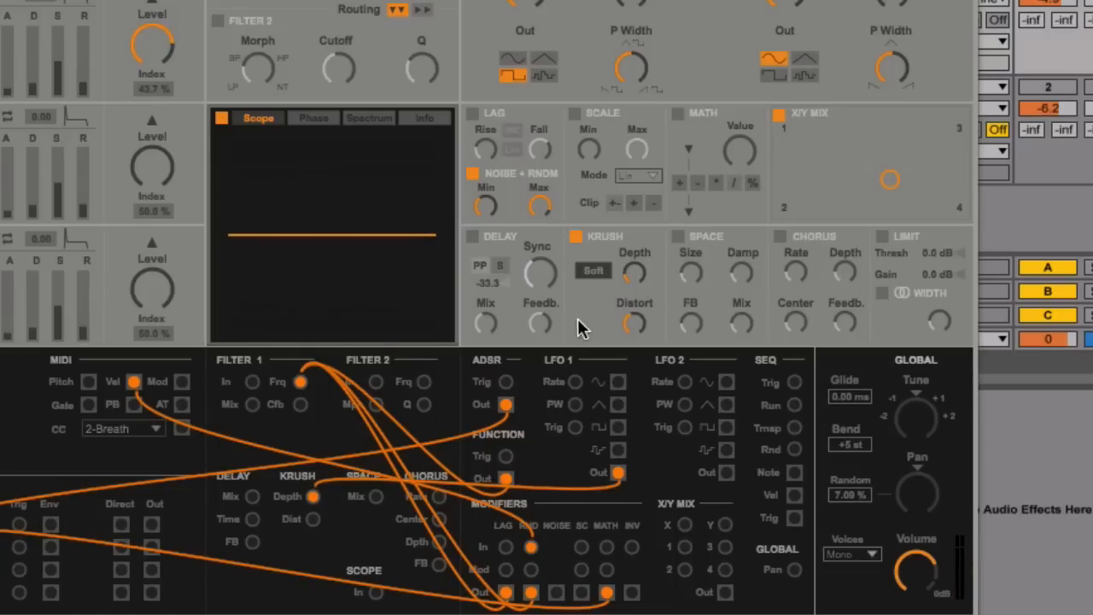
click(592, 271)
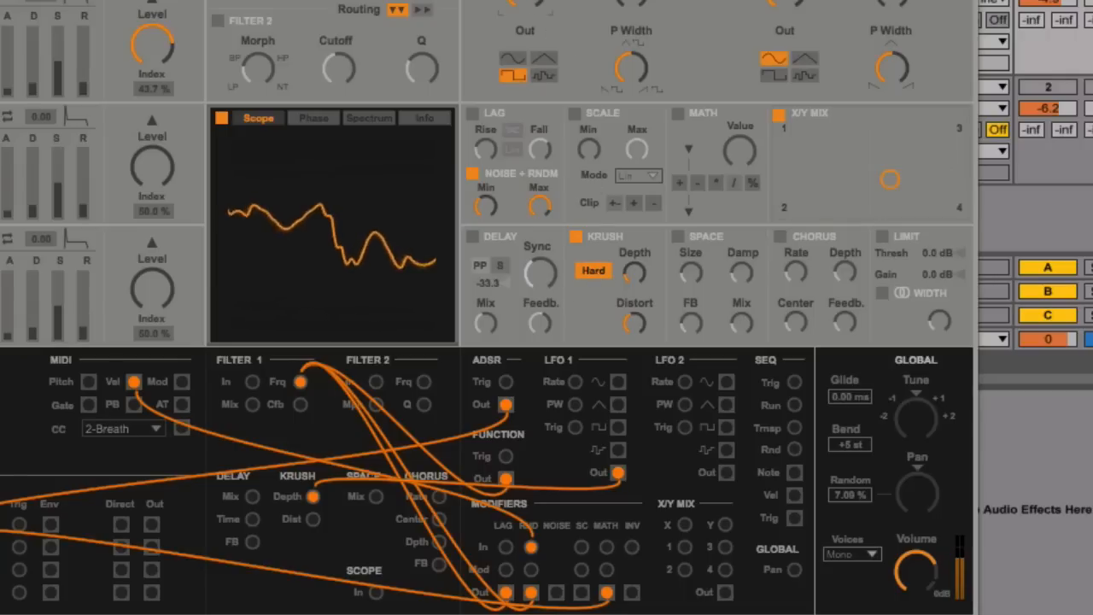
click(593, 271)
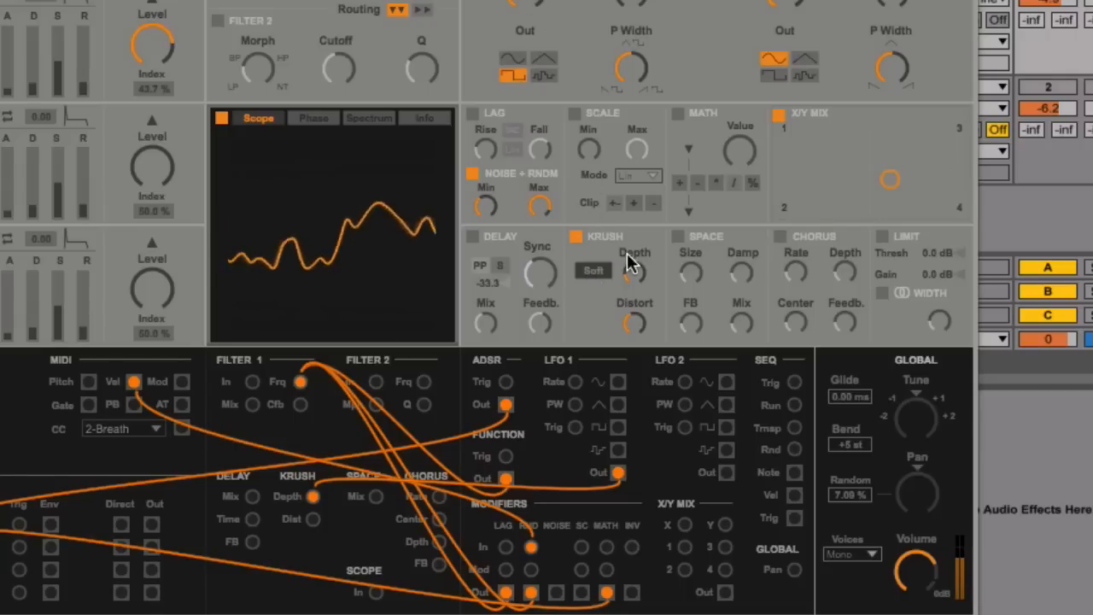
click(765, 2)
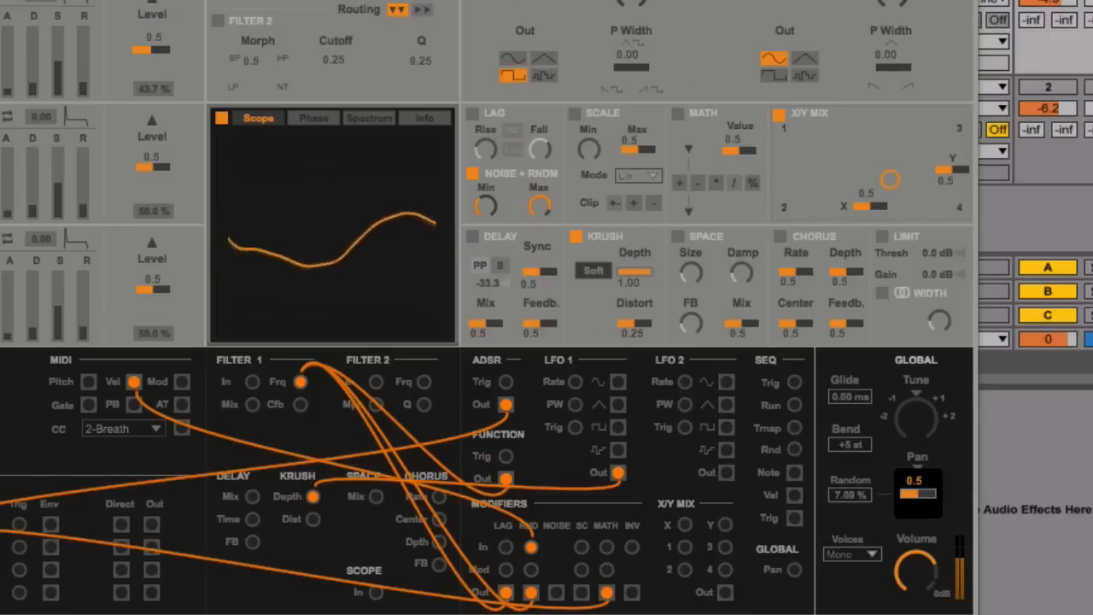
click(765, 2)
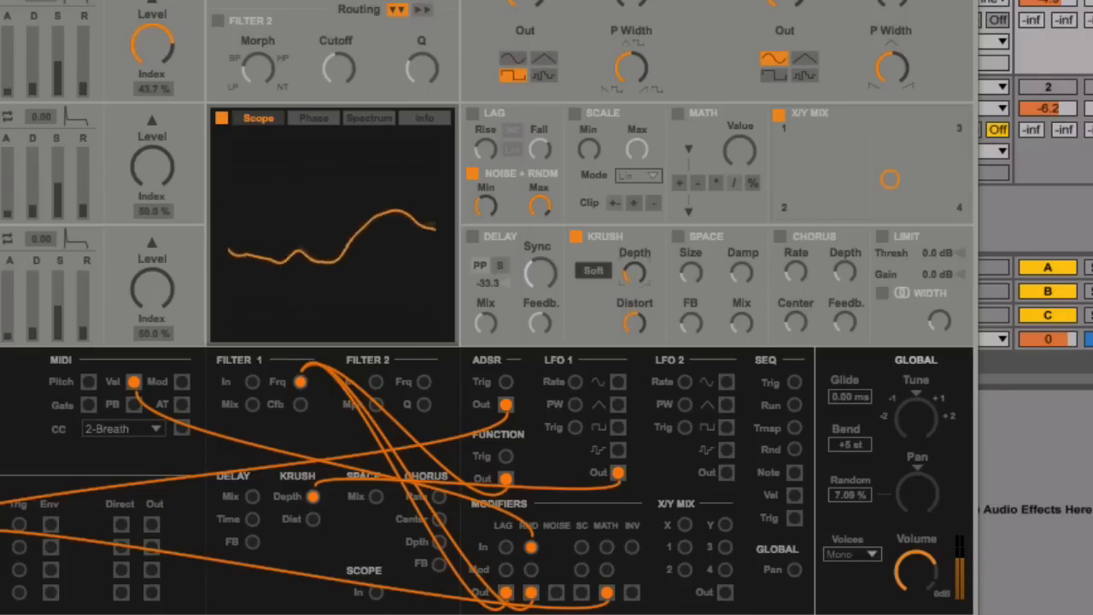
drag(617, 472, 313, 496)
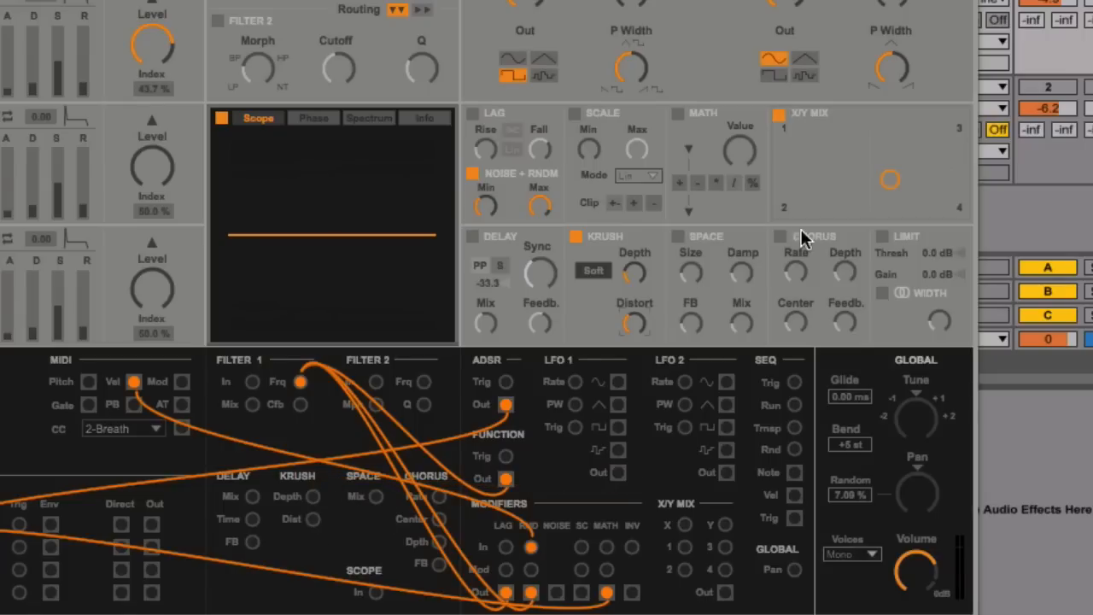
- Enable Space, adjust its reverb mix, compare it with Krush off and on, and switch Space off
click(677, 236)
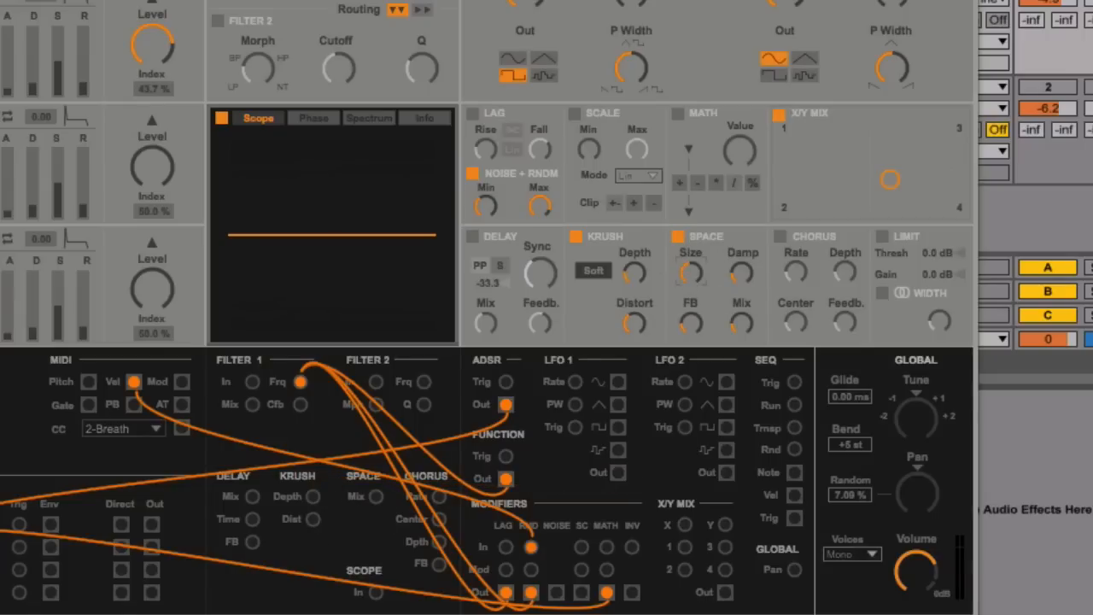
click(575, 237)
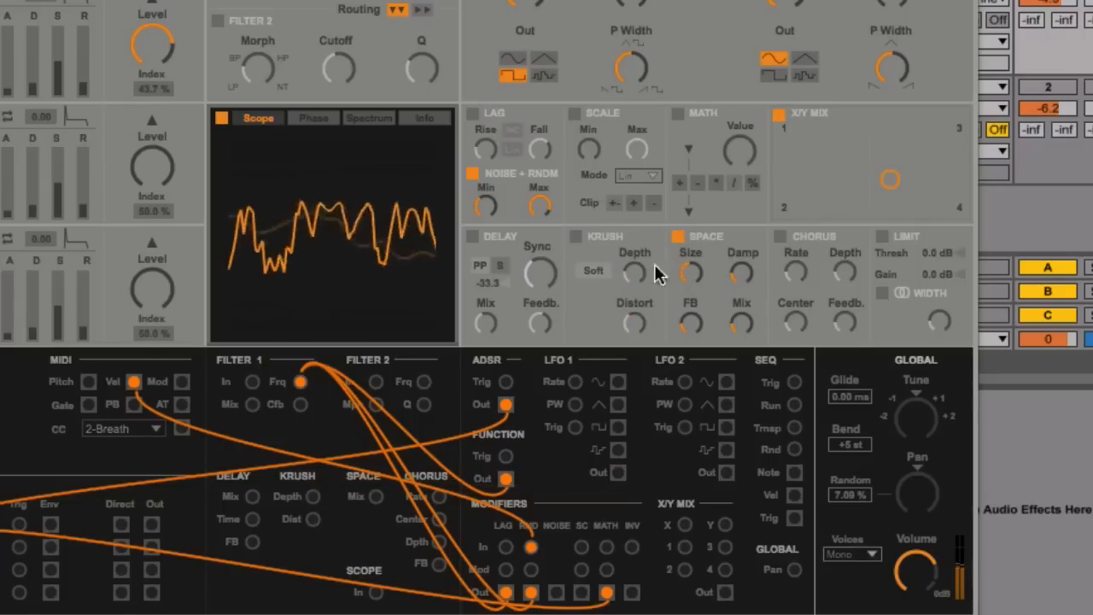
click(576, 236)
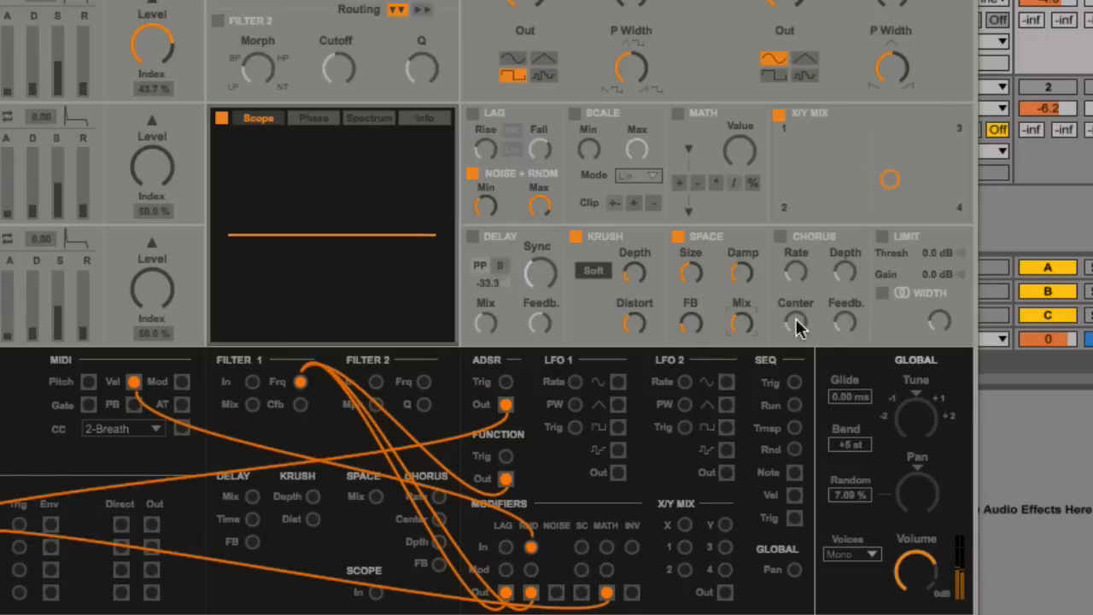
click(678, 238)
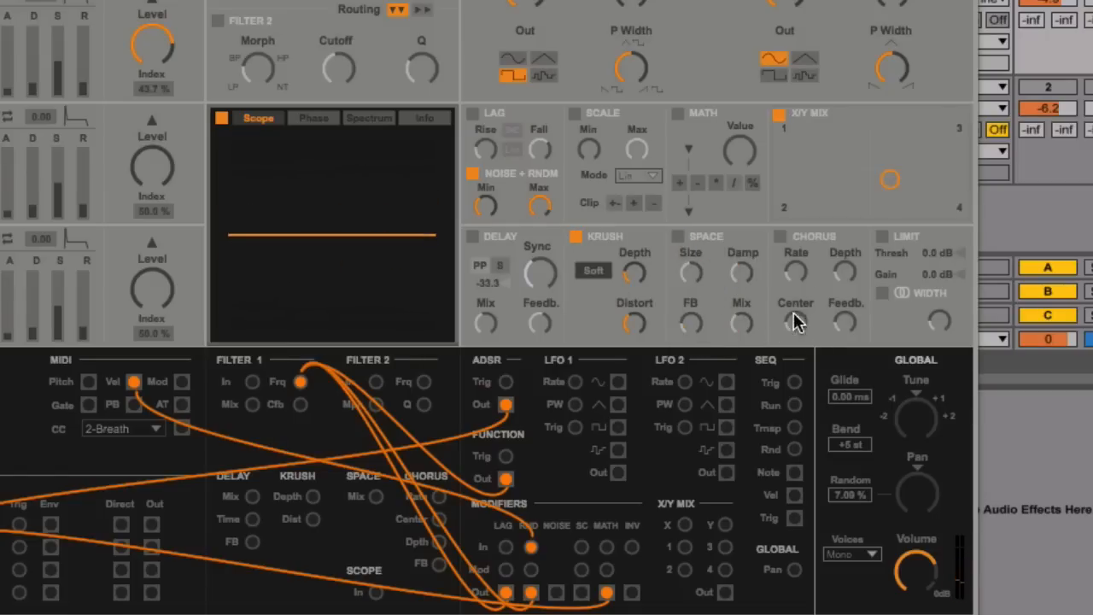
- Enable Chorus, adjust its rate, depth, center and feedback, and switch it off
click(779, 236)
drag(848, 319, 848, 308)
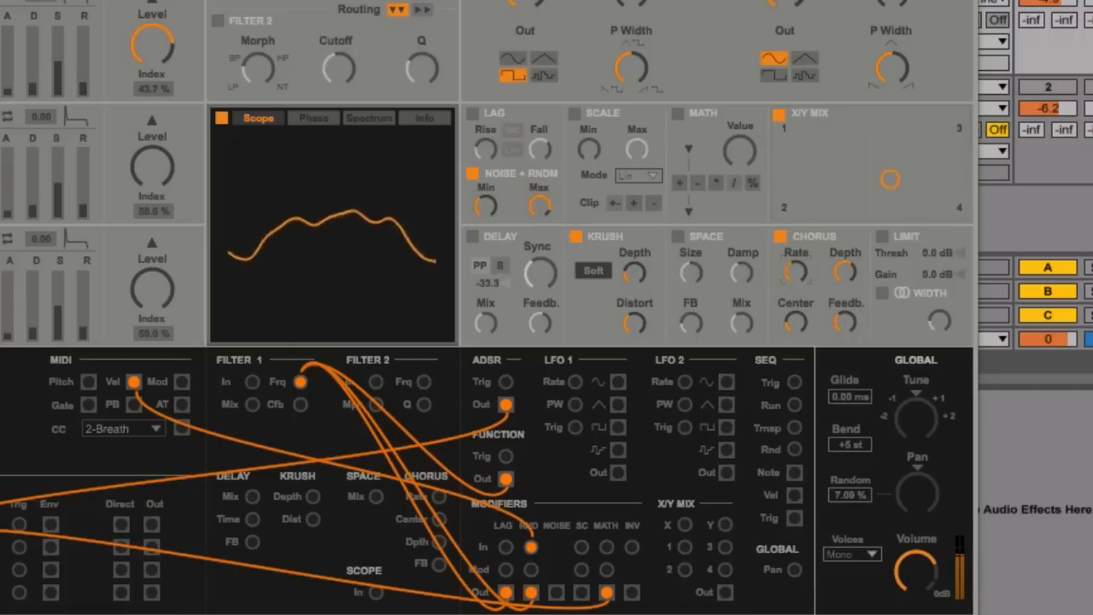
click(780, 237)
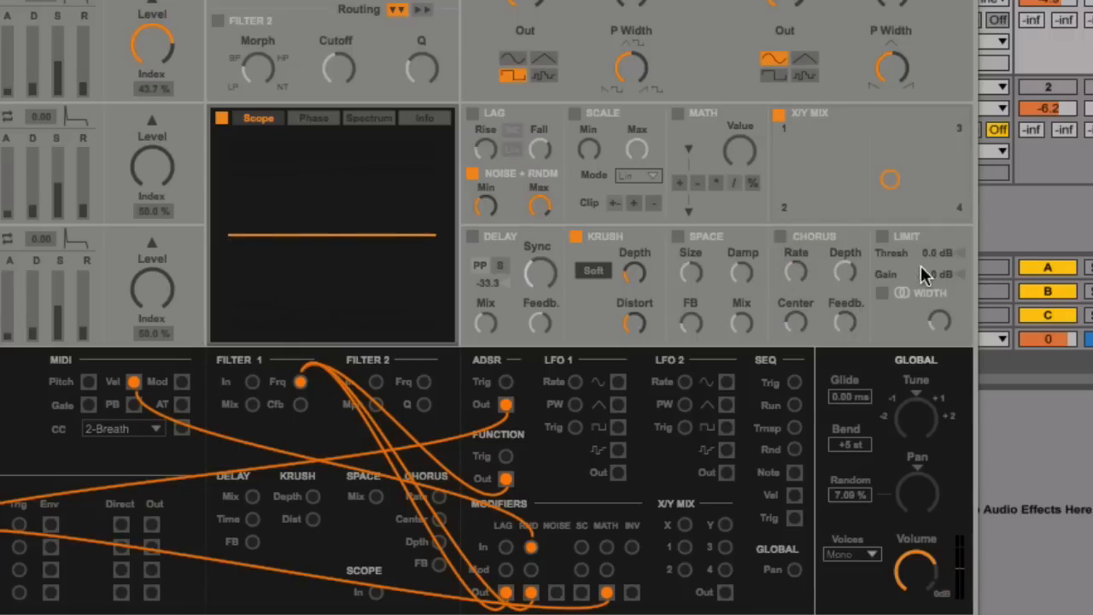
- Try Limit with a threshold of -1.9 dB and a gain of 6.8 dB, and switch it off
click(881, 237)
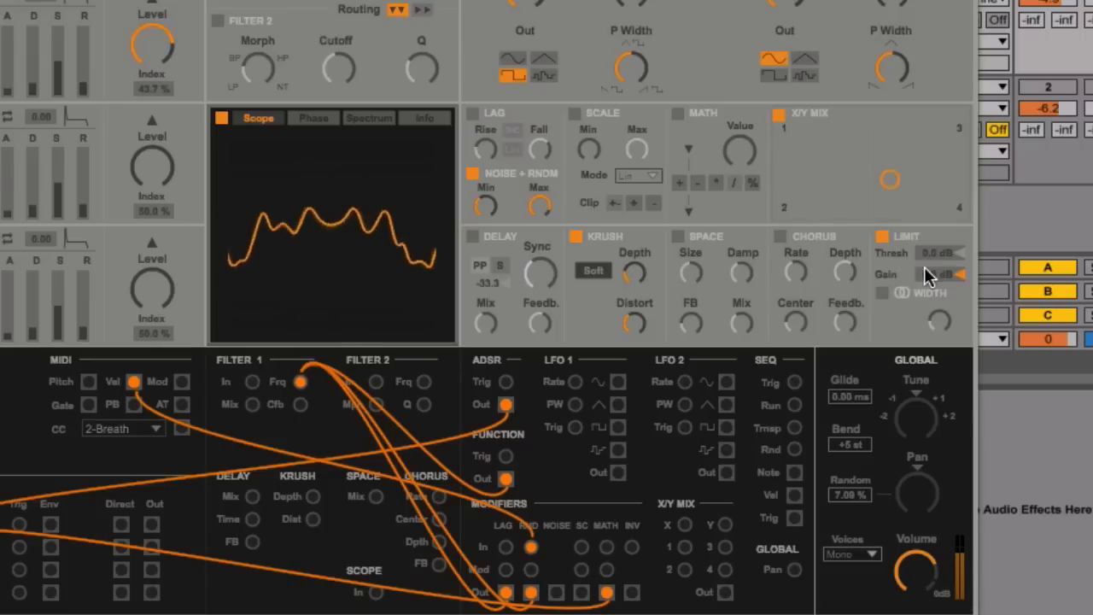
mouse_move(928, 275)
mouse_down()
mouse_move(945, 253)
mouse_move(944, 278)
mouse_up()
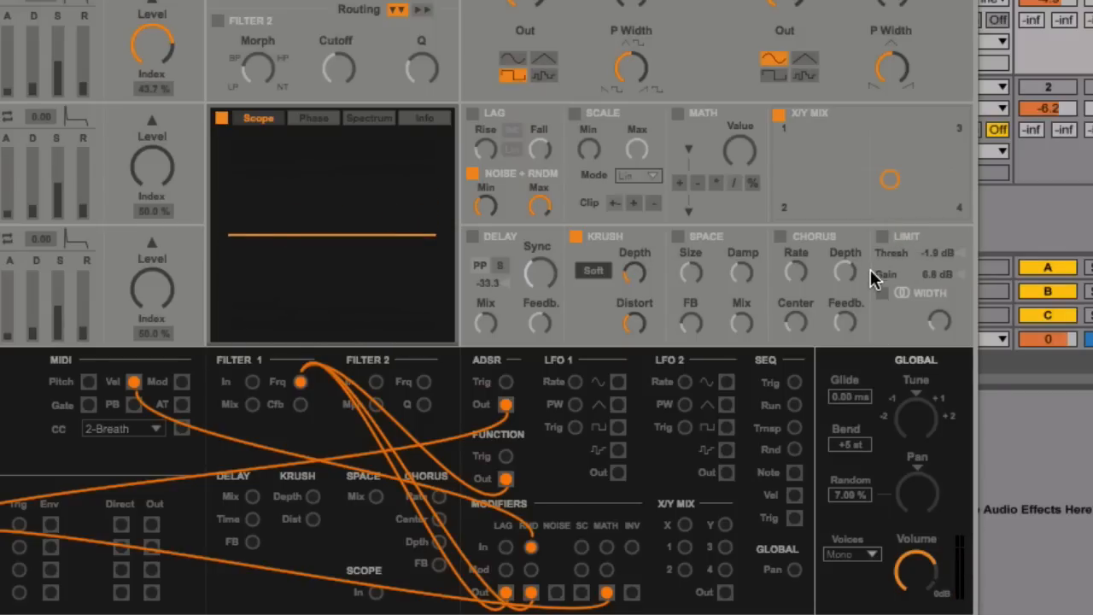
- Enable the Width effect and show the Phase display to examine the stereo image
click(881, 293)
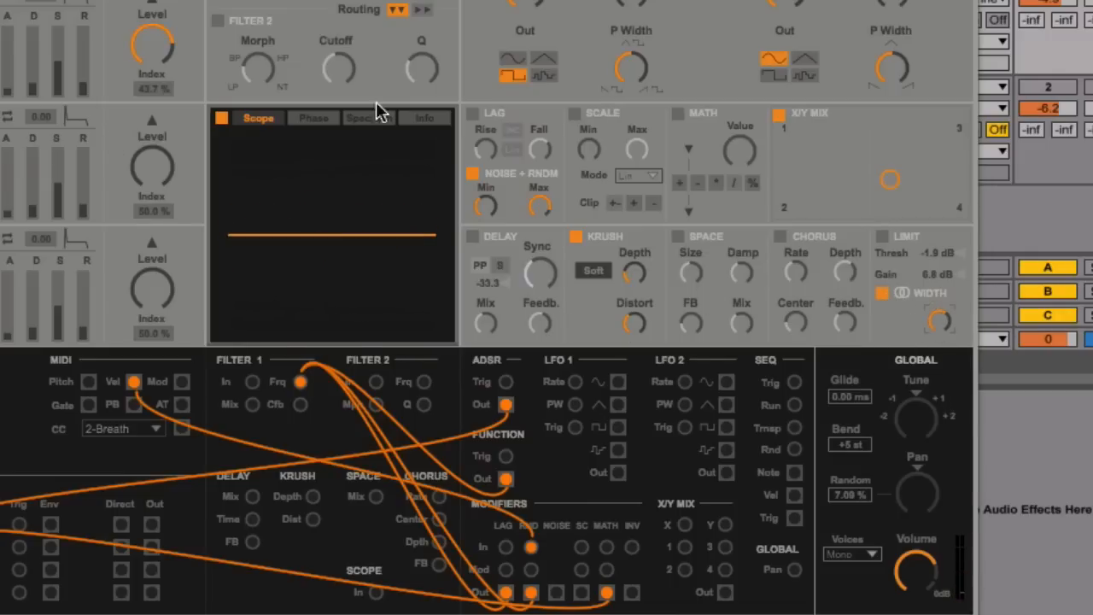
click(319, 119)
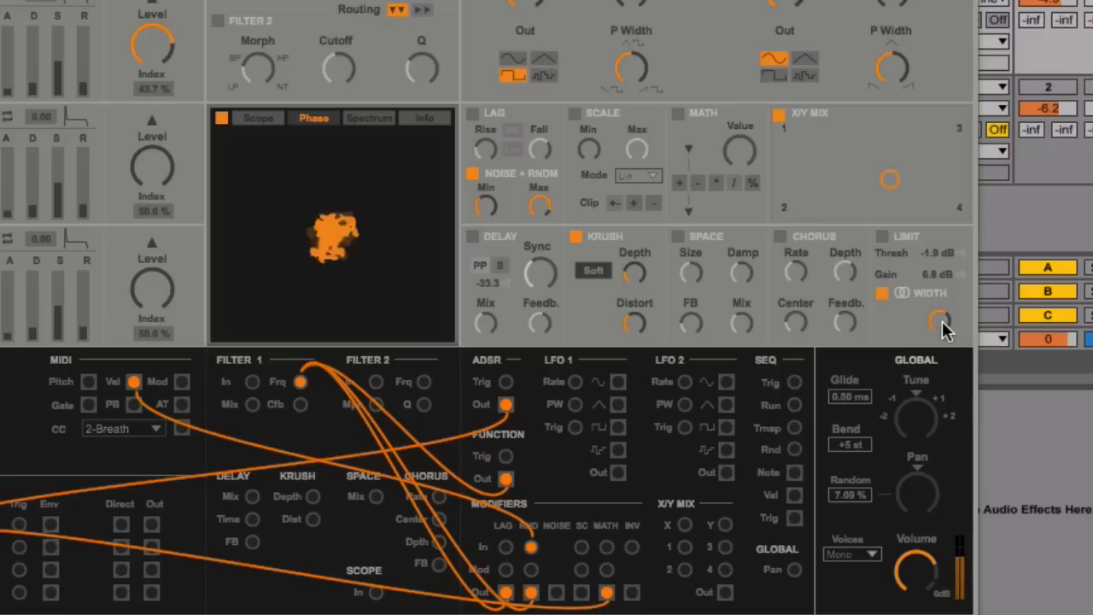
- Sweep the Width effect's amount to compare the stereo image and switch Width off
drag(942, 322, 941, 287)
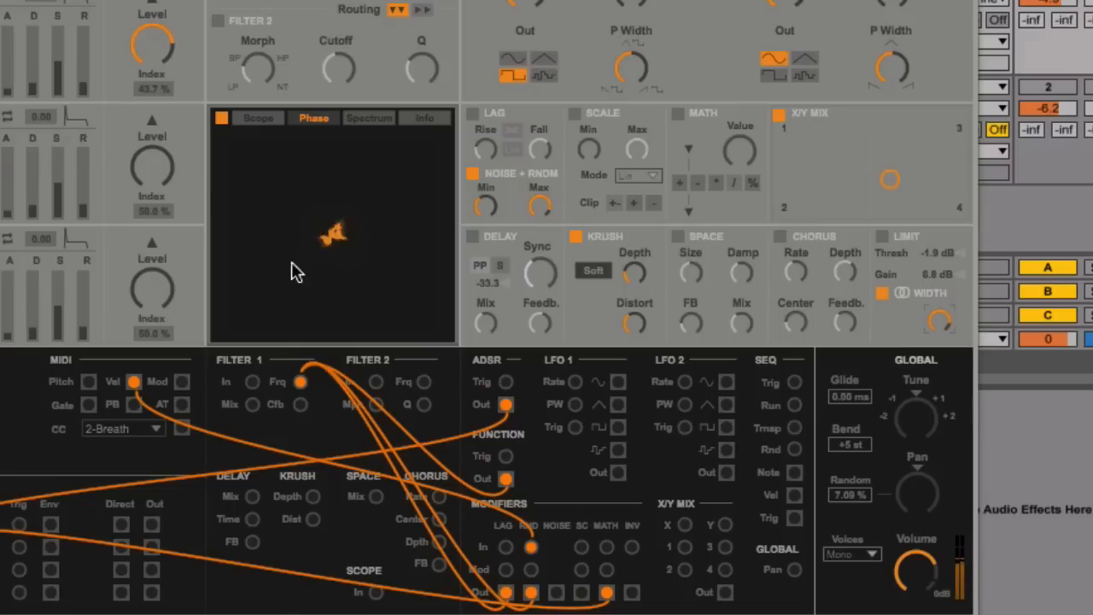
drag(938, 324, 903, 327)
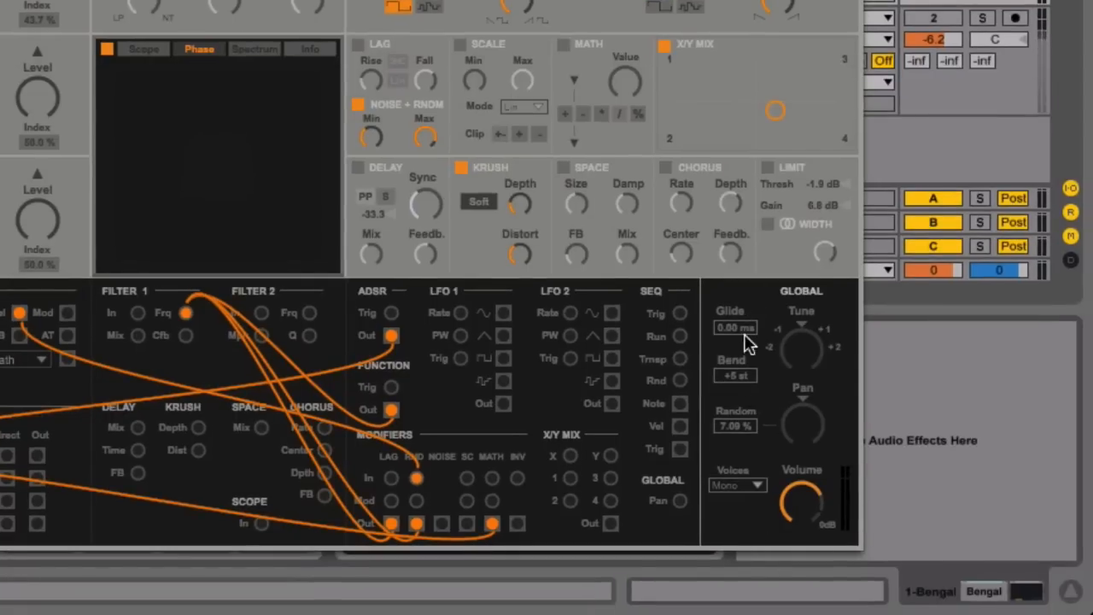
- Try a longer global Glide time and return it to 0.00 ms
drag(730, 333, 730, 320)
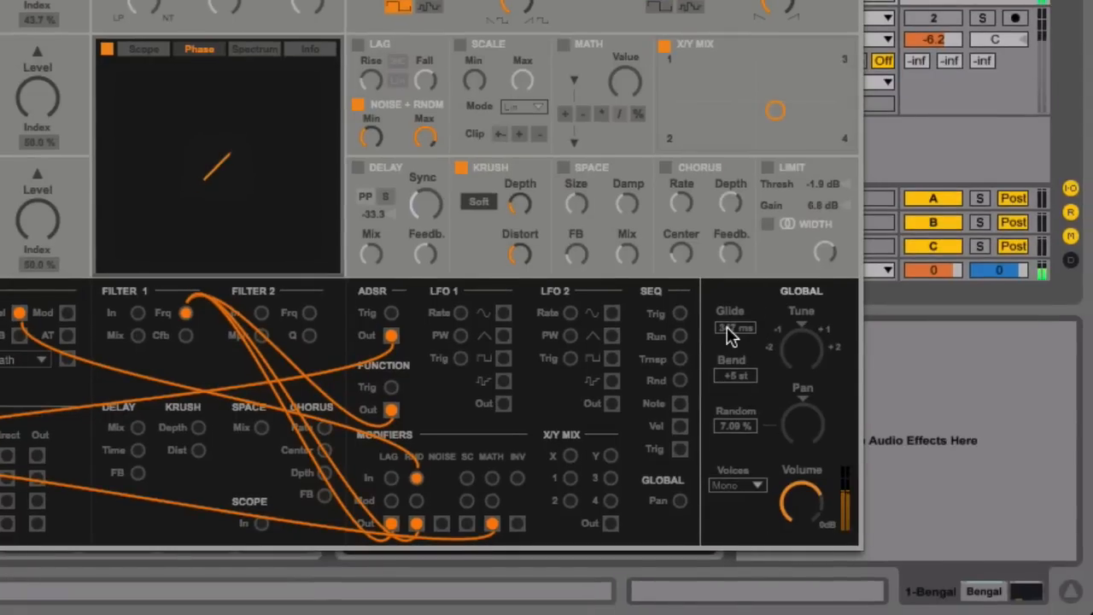
drag(727, 327, 727, 384)
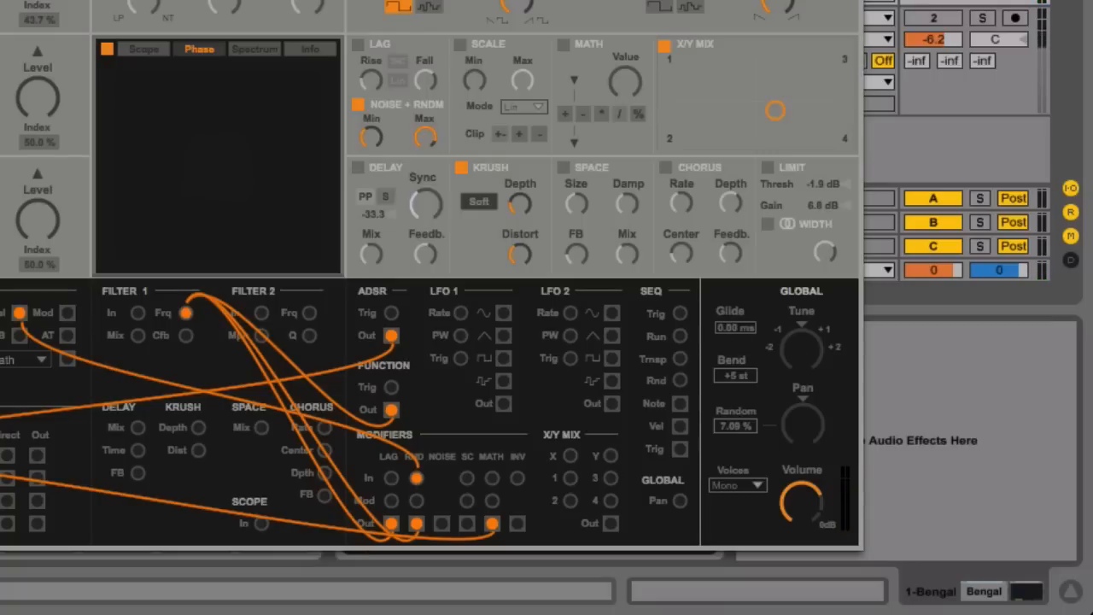
- Try lowering the global Tune and reset it, and try a wider Bend range before returning it to +5 st
mouse_move(805, 344)
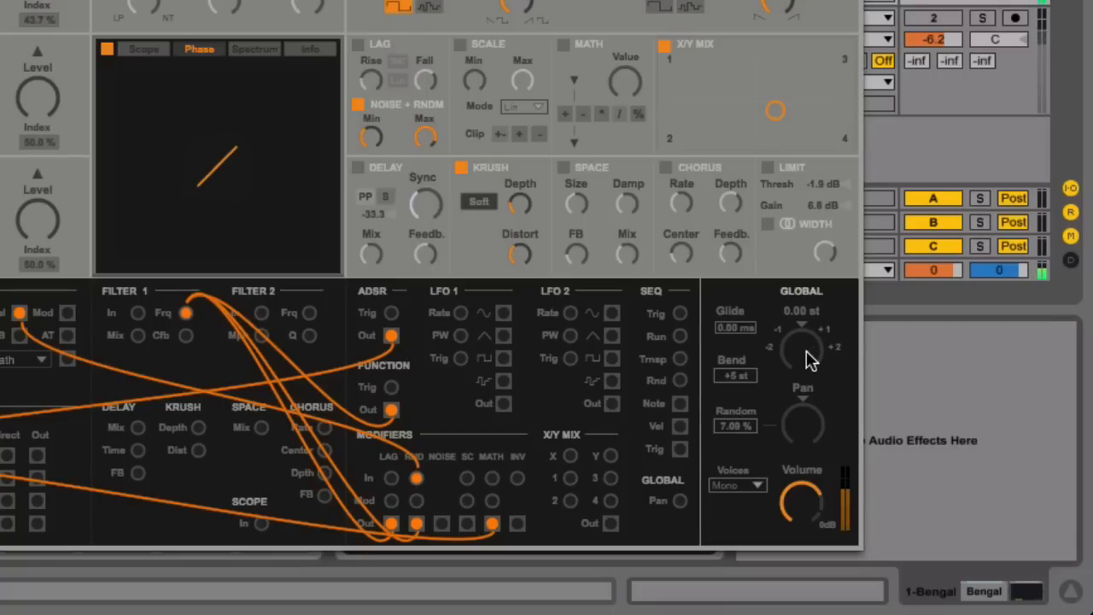
mouse_move(811, 354)
mouse_down()
mouse_move(811, 324)
mouse_move(807, 370)
mouse_up()
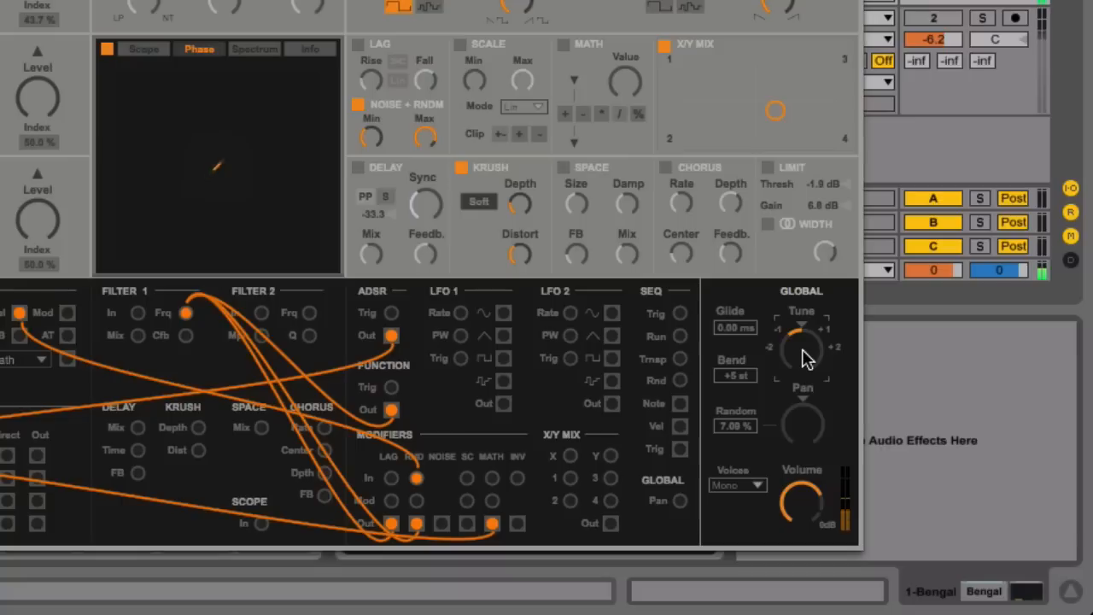
double_click(803, 350)
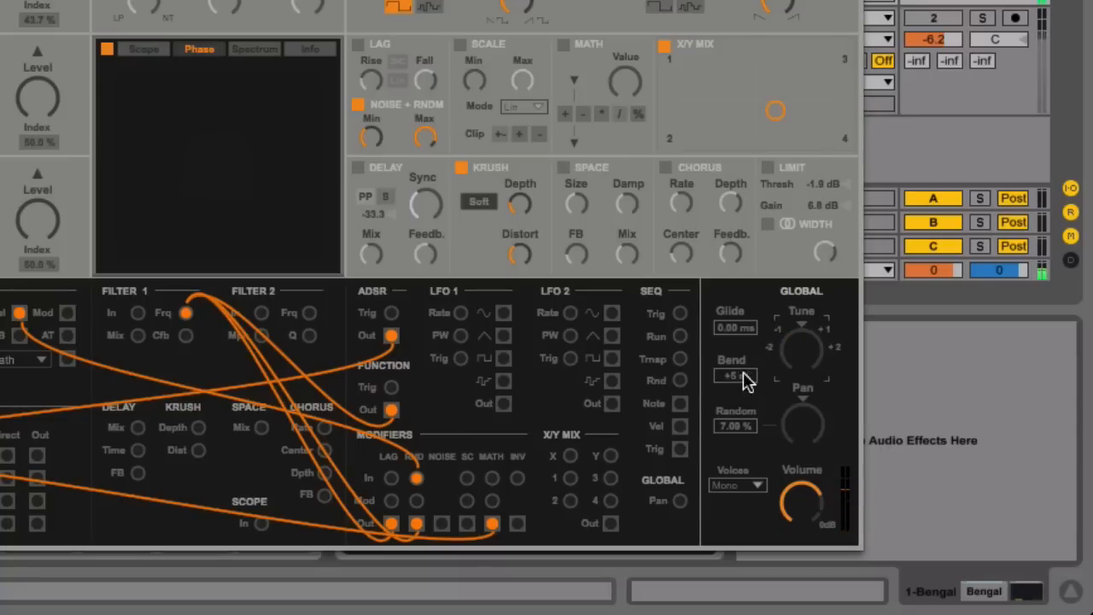
drag(734, 376, 734, 362)
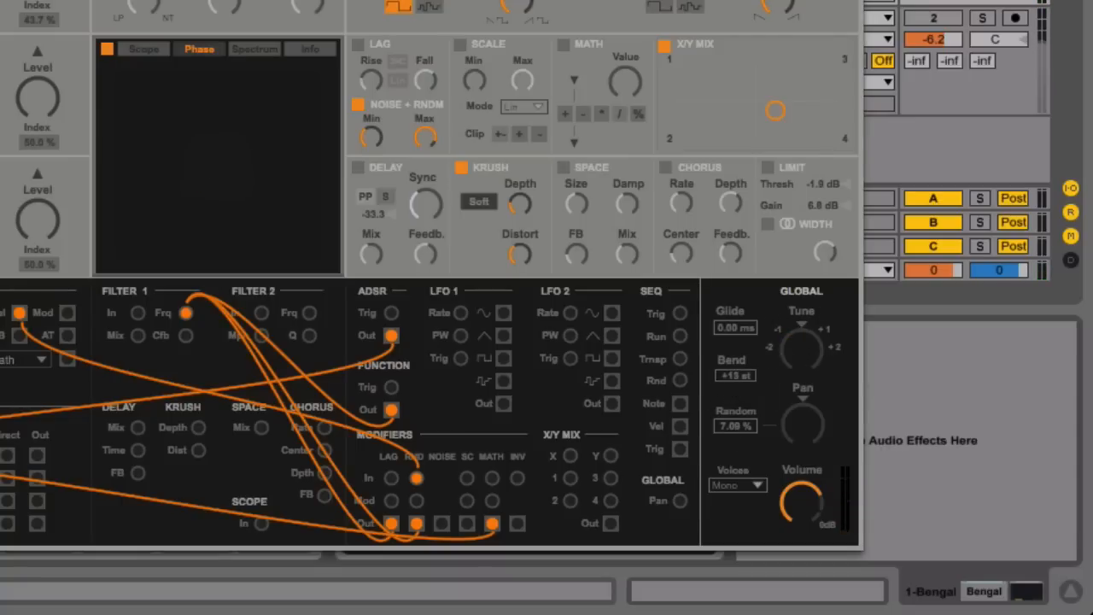
double_click(727, 375)
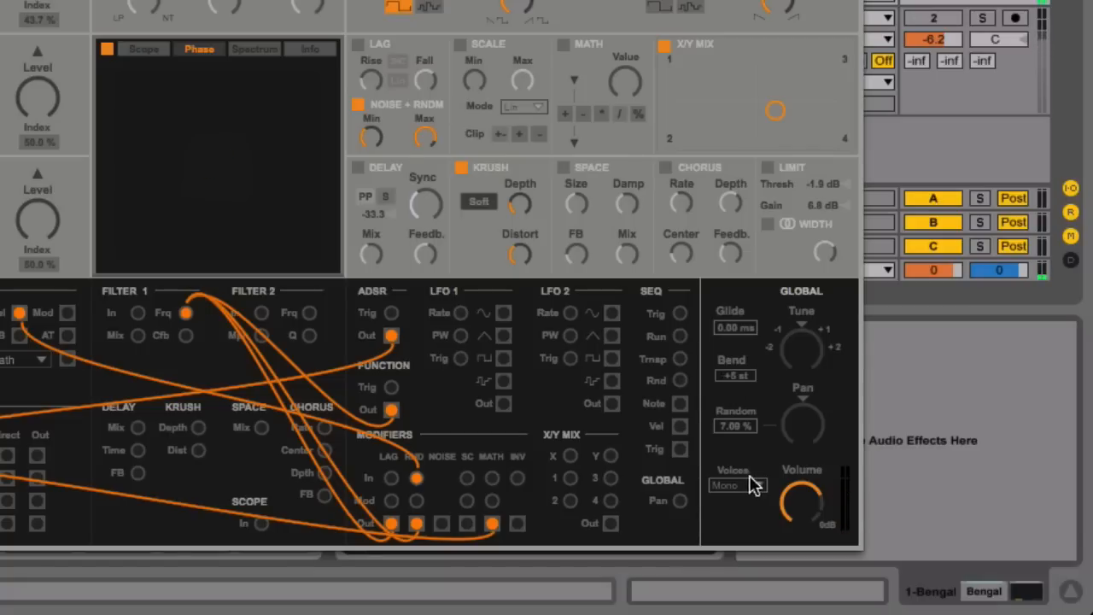
- Try the global Pan and reset it to centre, and set Random to 7.87 %
mouse_move(792, 424)
mouse_down()
mouse_move(792, 402)
mouse_move(792, 462)
mouse_move(793, 406)
mouse_up()
double_click(790, 423)
drag(734, 425, 734, 418)
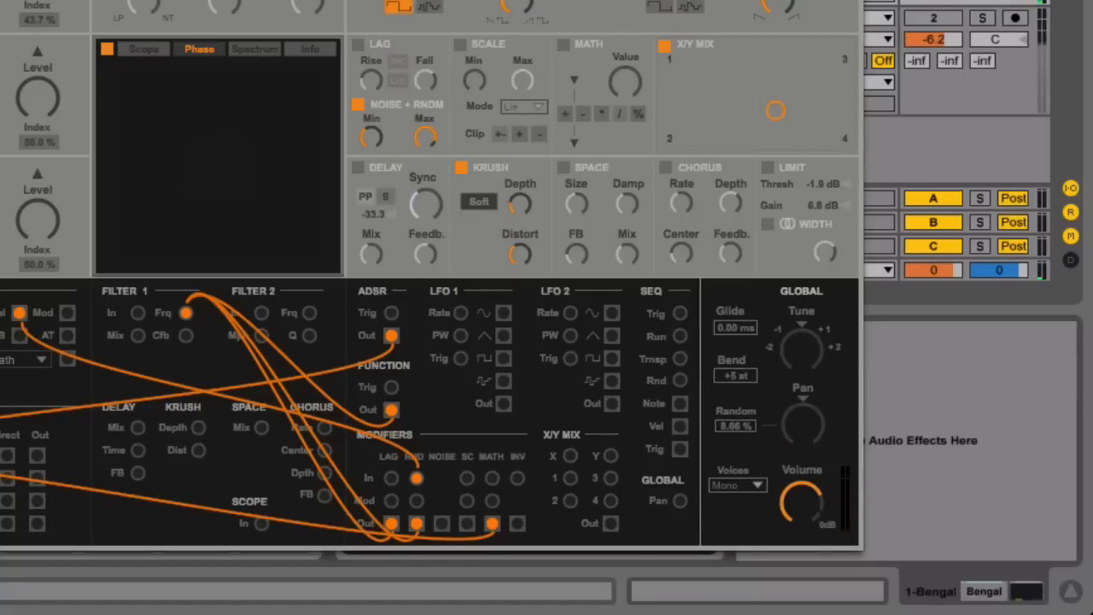
- Try the Unisono voice mode with Spread at 17.3 % and 11.8 %, and return Voices to Mono
click(738, 484)
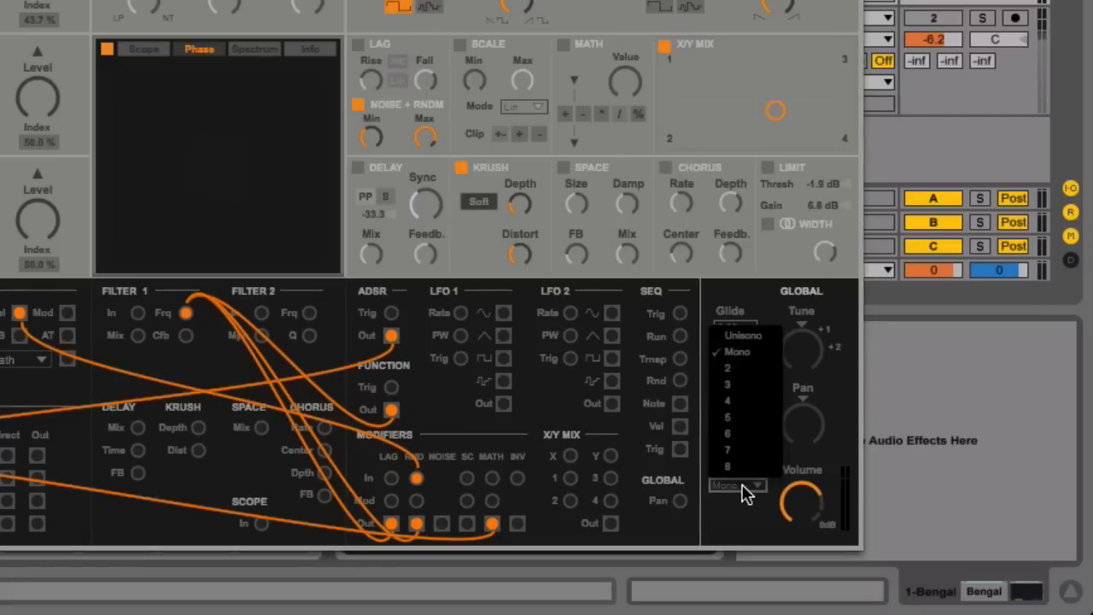
click(740, 338)
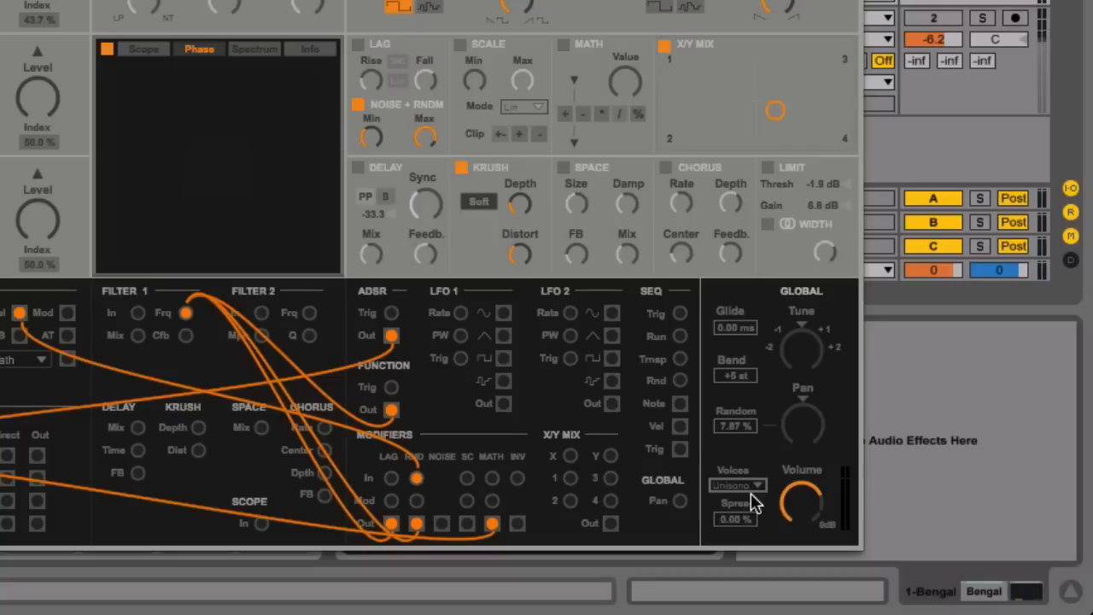
drag(727, 518, 728, 450)
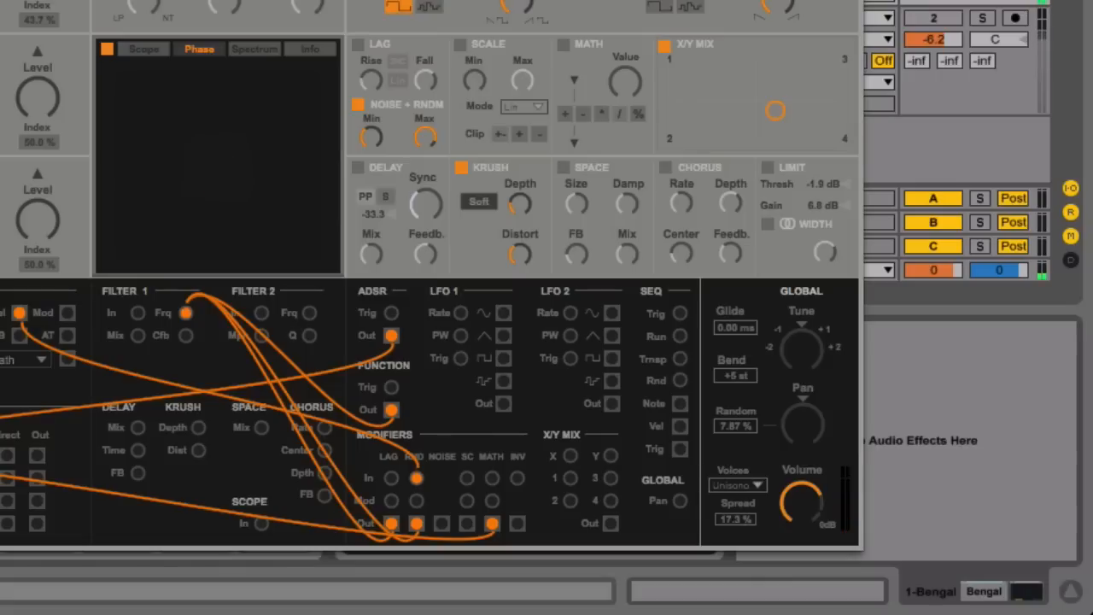
drag(734, 519, 734, 510)
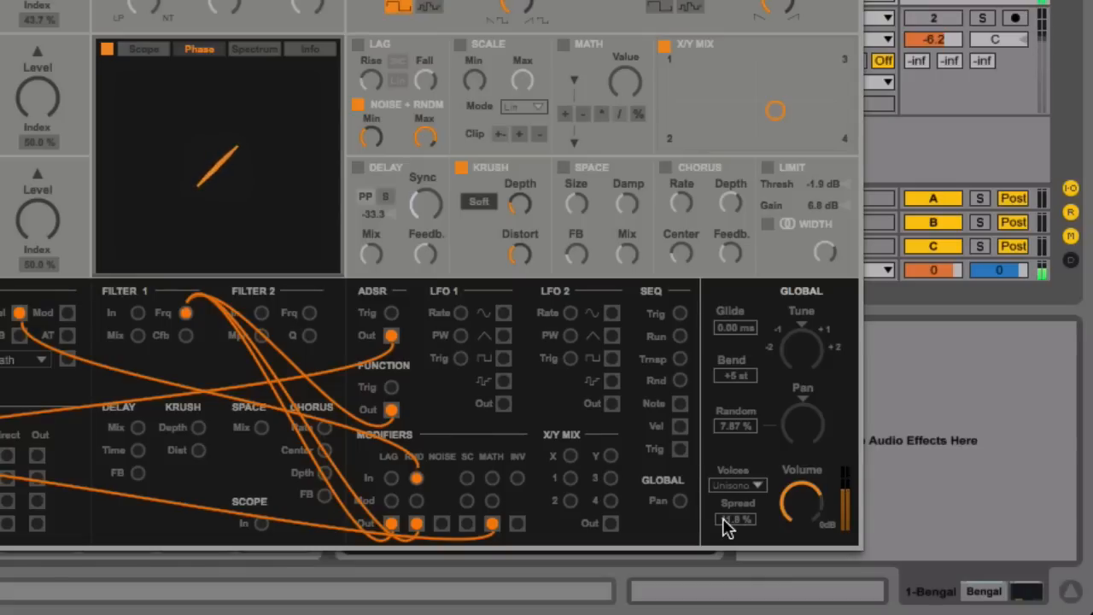
click(733, 485)
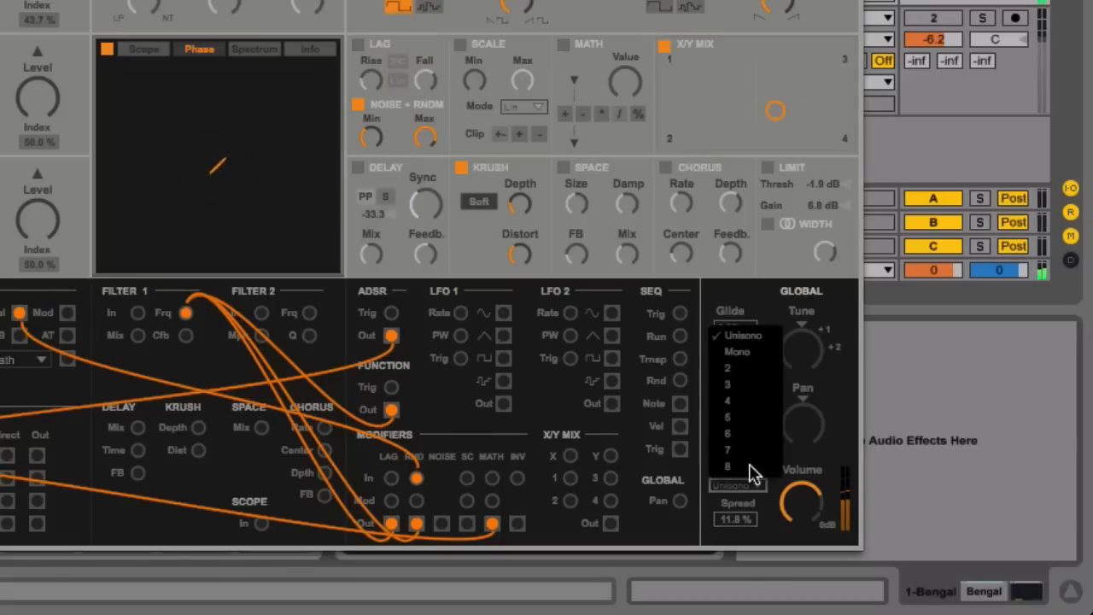
click(734, 351)
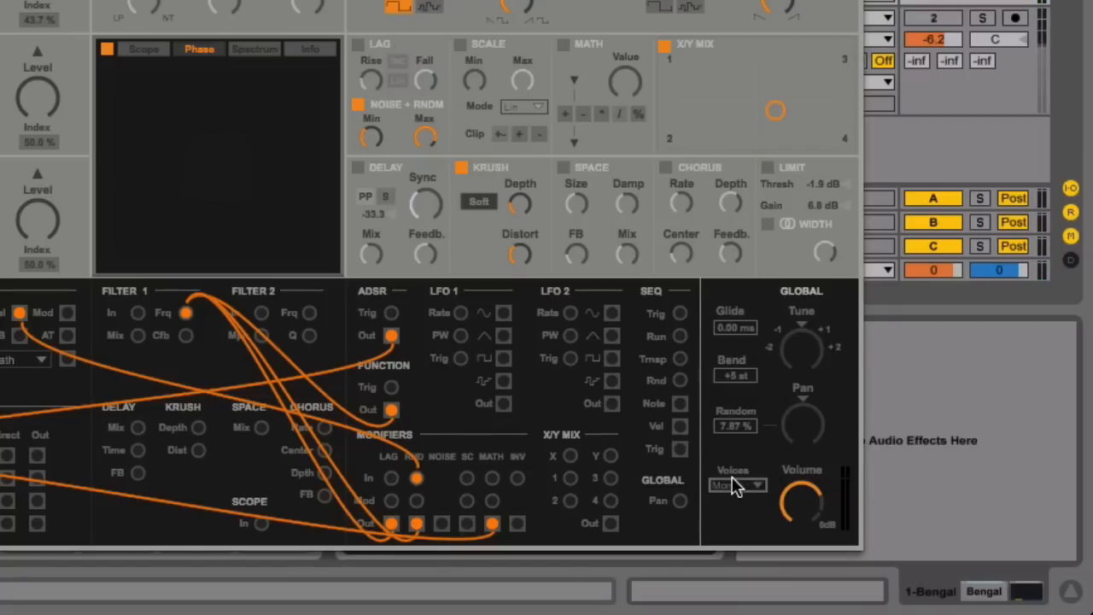
- Show the SEQ modulator and enable the comb filter in Filter 1
mouse_move(816, 503)
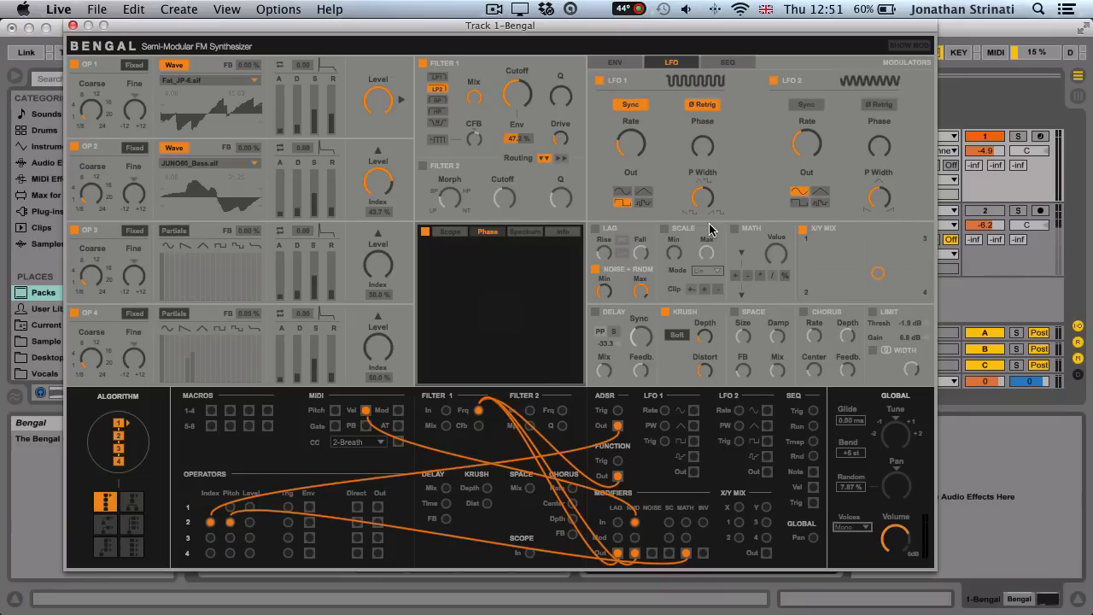
click(725, 63)
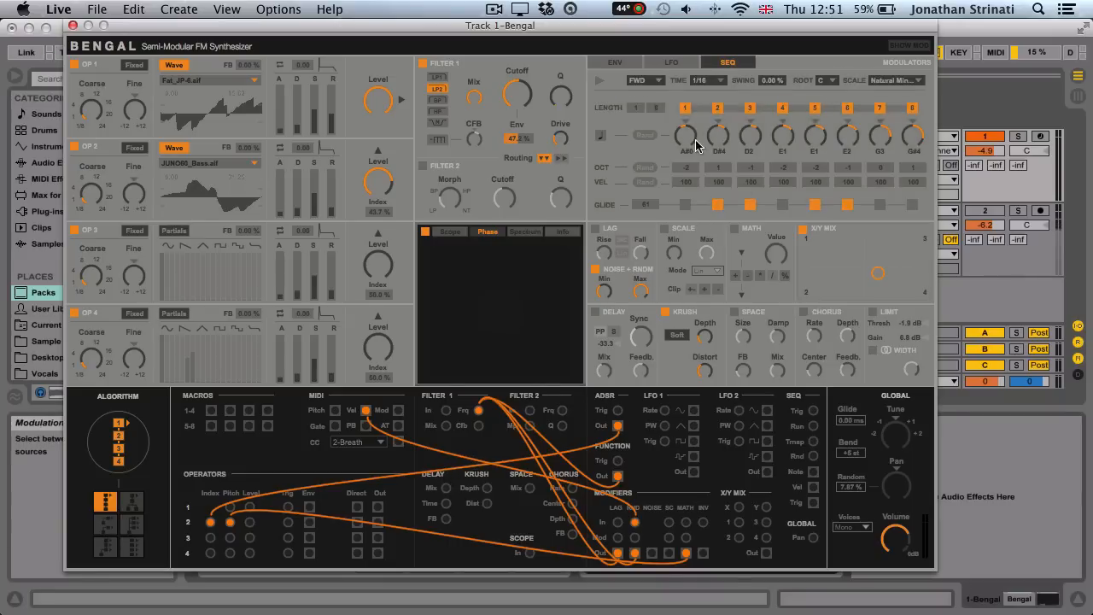
click(434, 141)
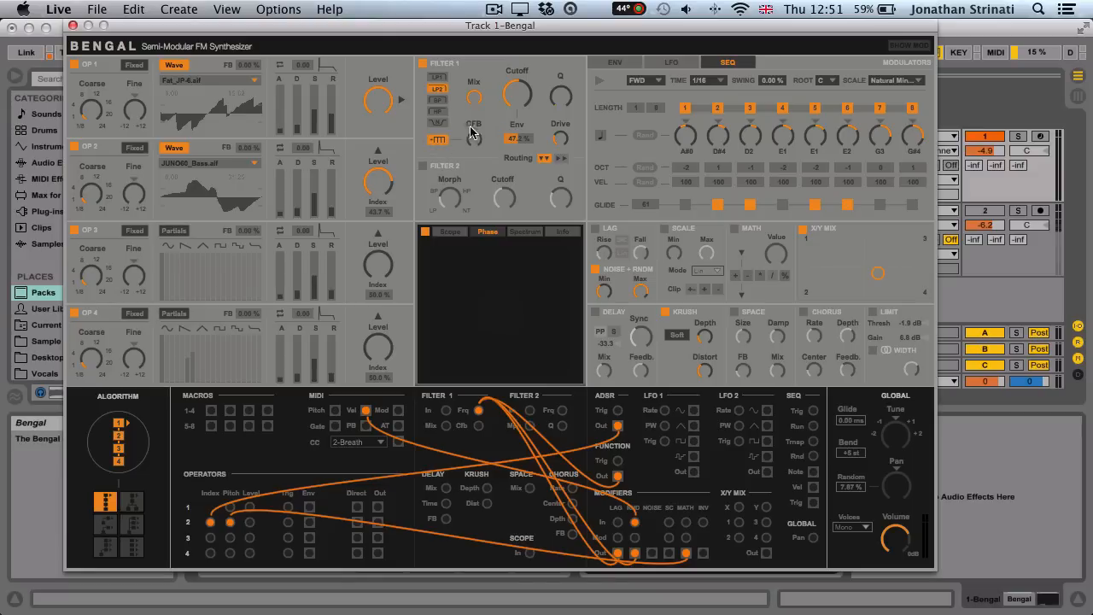
mouse_move(475, 138)
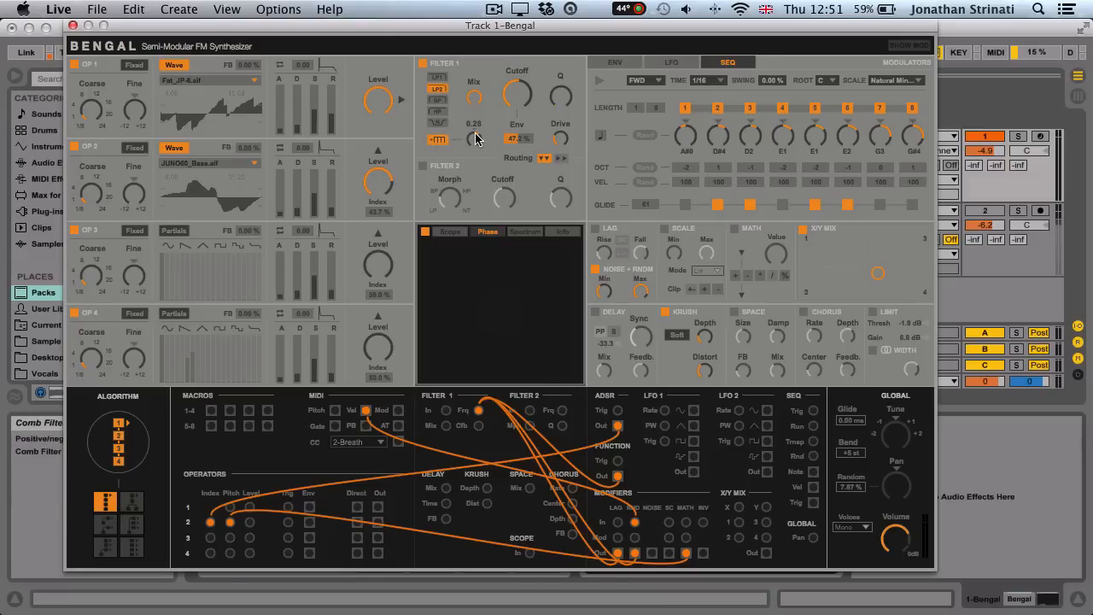